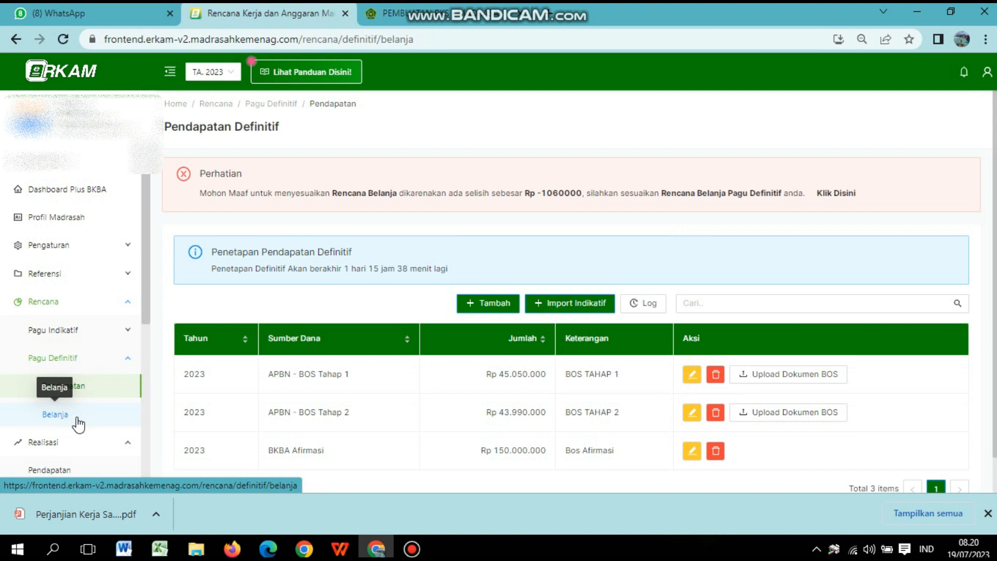
Step: Open the Pagu Definitif income and expenditure pages and look through the Belanja activity list
{"action": "left_click", "coordinate": [123, 388]}
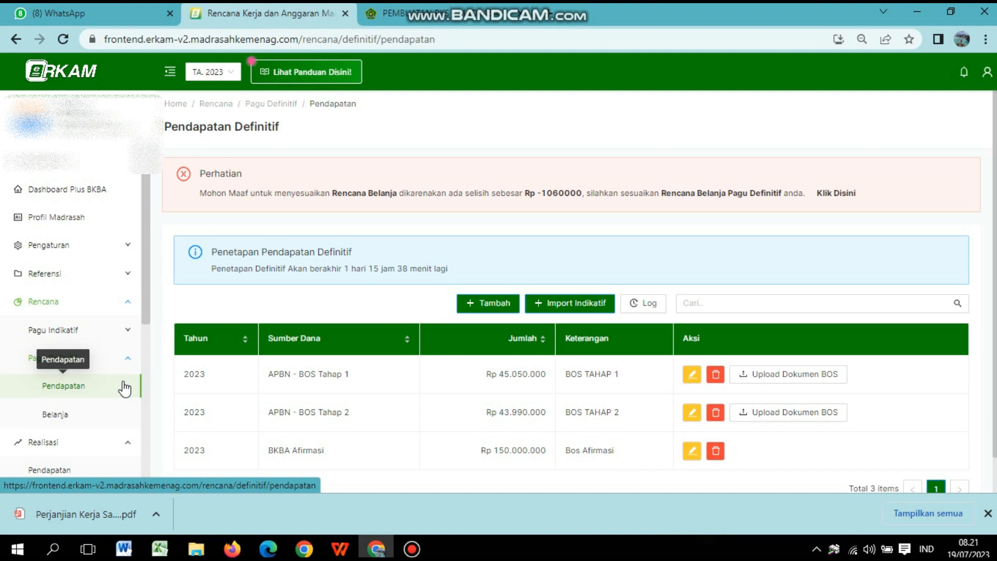
{"action": "left_click", "coordinate": [115, 415]}
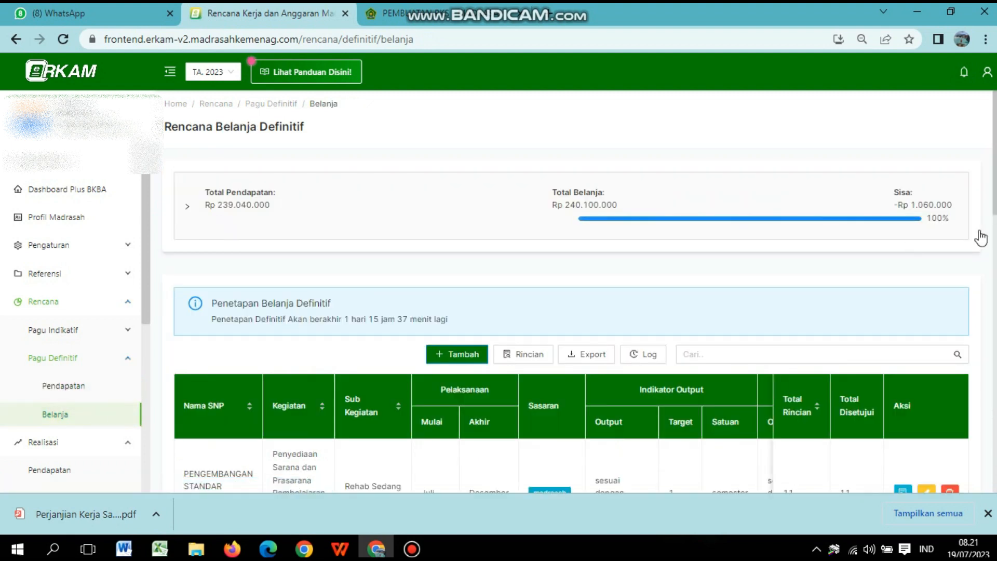
{"action": "scroll", "coordinate": [994, 271], "scroll_direction": "down", "scroll_amount": 2}
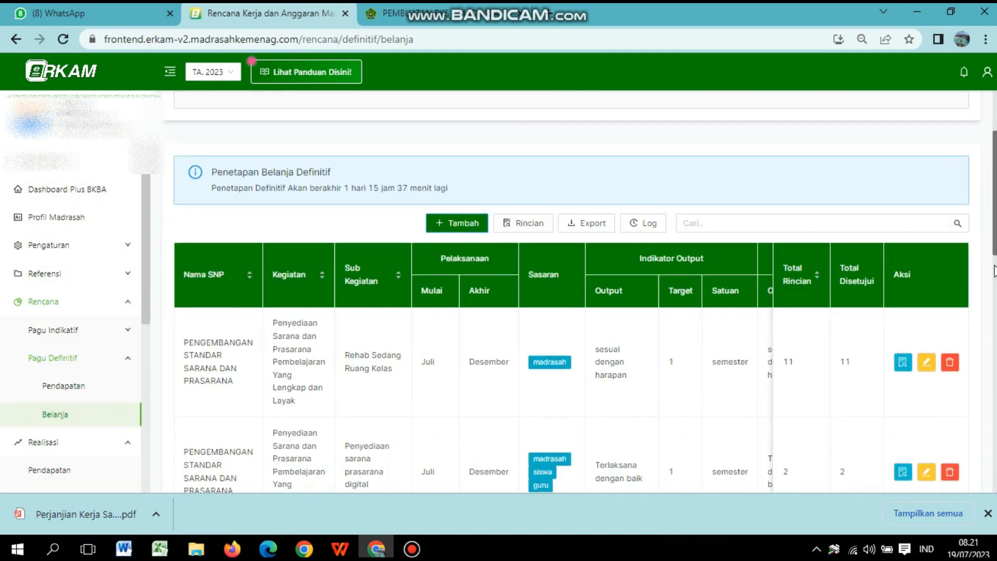
{"action": "scroll", "coordinate": [993, 271], "scroll_direction": "down", "scroll_amount": 15}
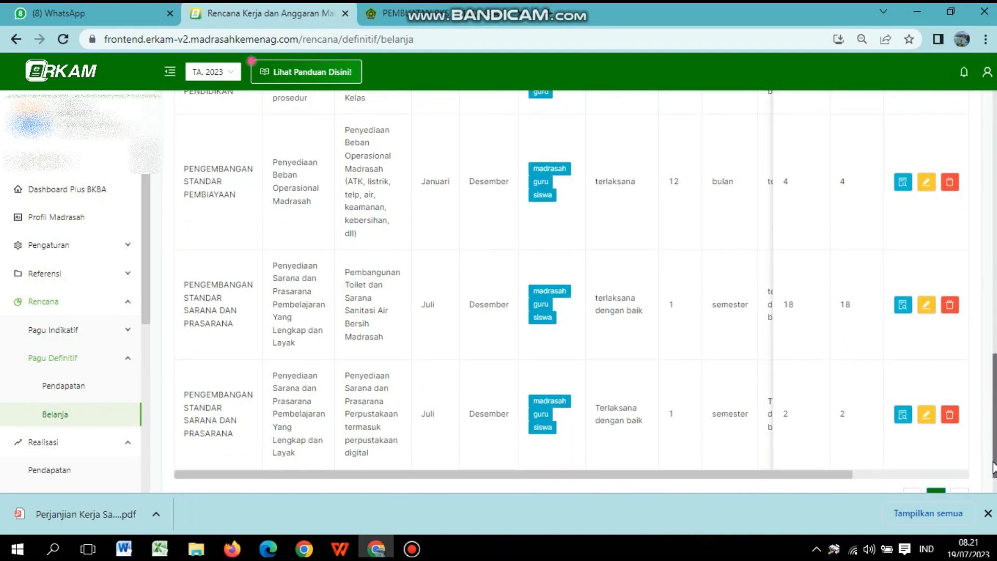
{"action": "scroll", "coordinate": [993, 466], "scroll_direction": "up", "scroll_amount": 12}
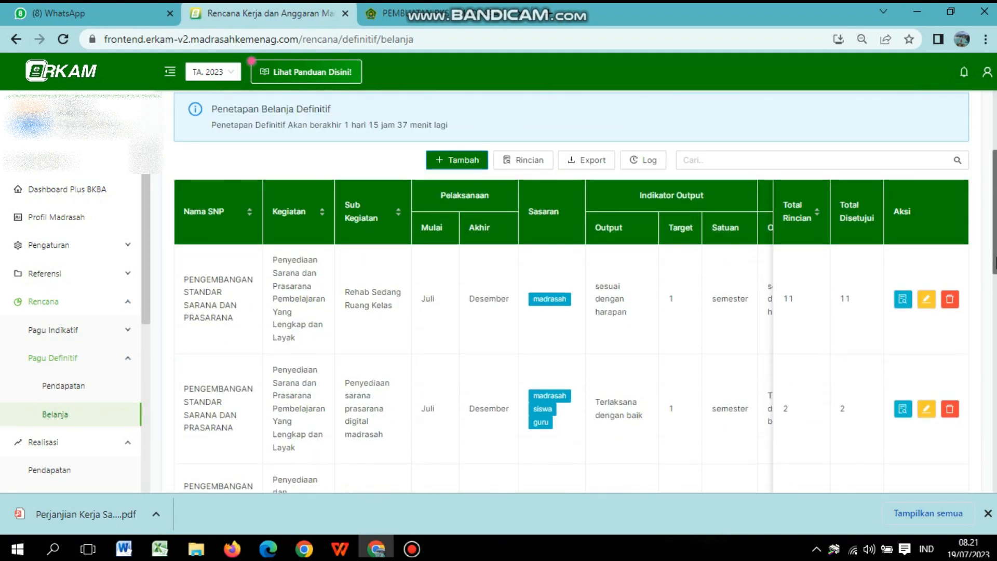
{"action": "scroll", "coordinate": [571, 312], "scroll_direction": "down", "scroll_amount": 8}
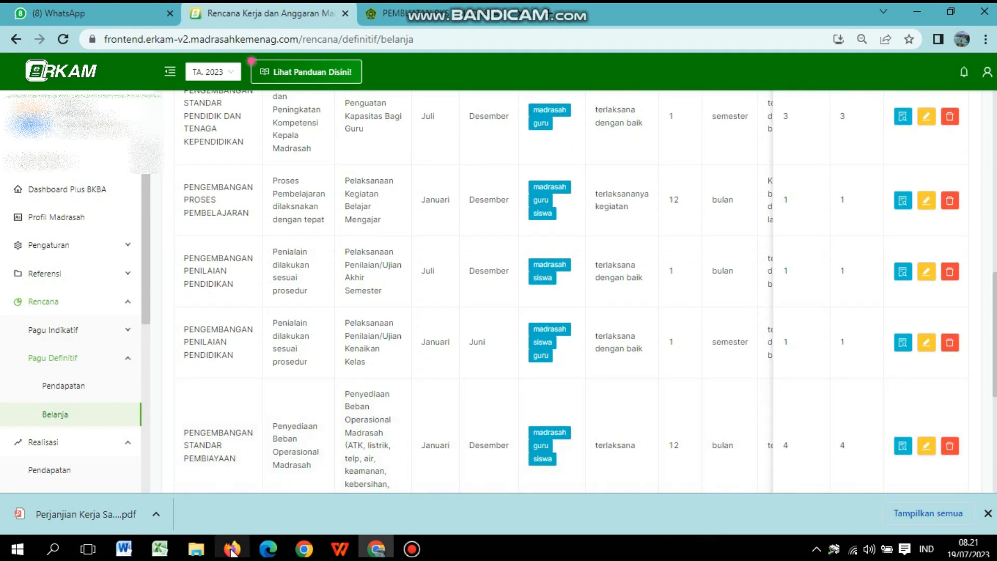
Step: Switch to Firefox and review the Pendapatan and Belanja pages under Pagu Definitif, including the expenditure activity list
{"action": "left_click", "coordinate": [232, 548]}
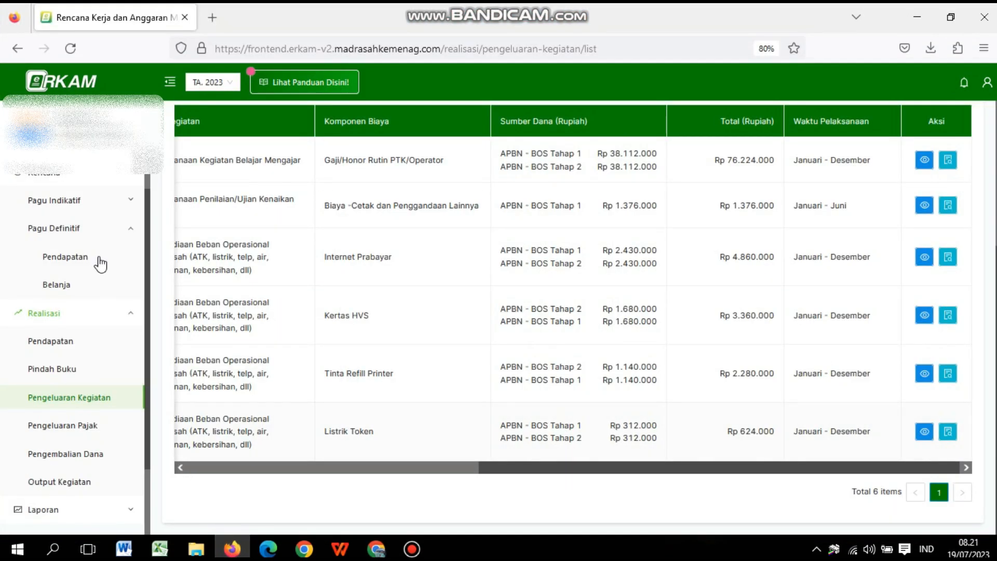
{"action": "left_click", "coordinate": [97, 283]}
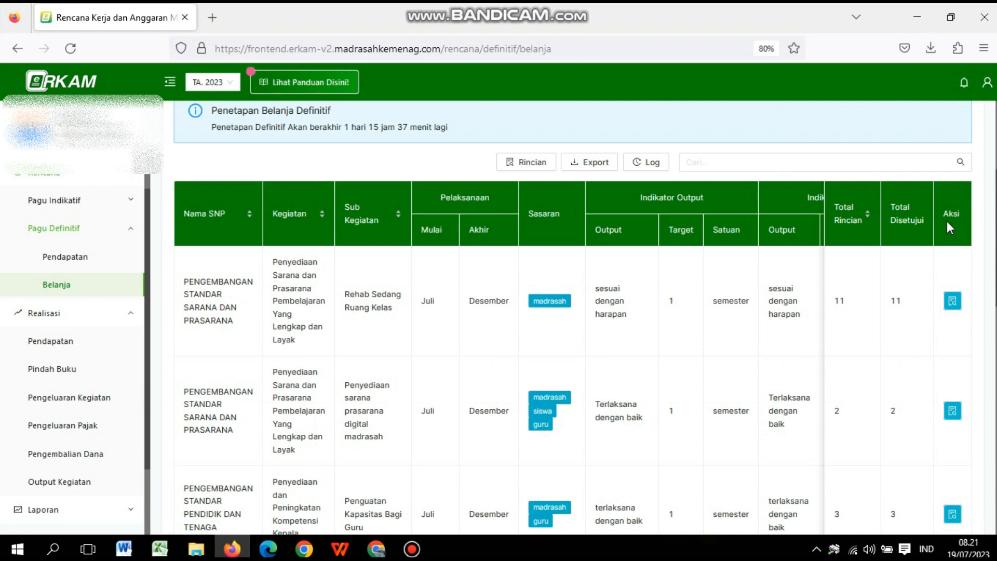
{"action": "left_click", "coordinate": [70, 264]}
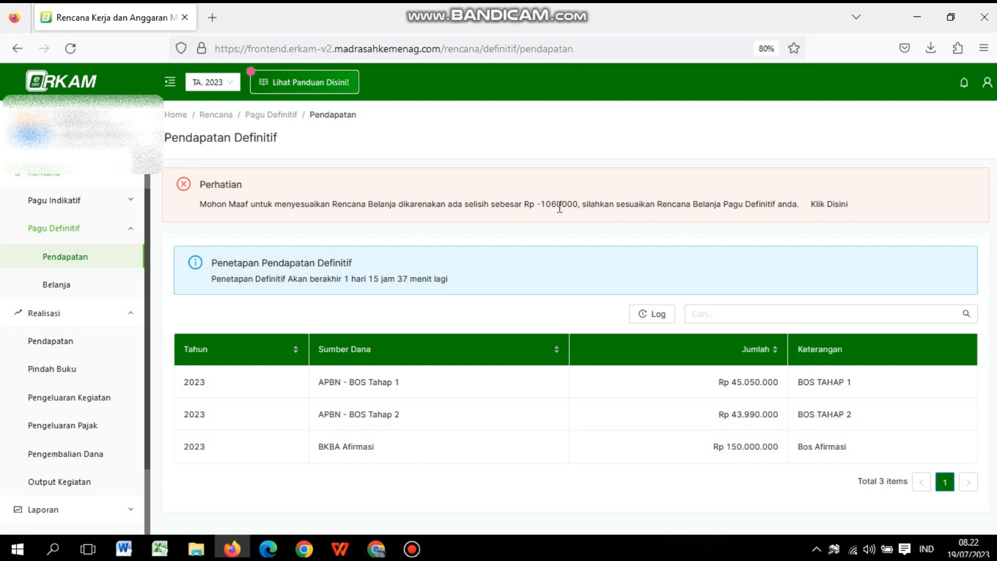
{"action": "left_click", "coordinate": [115, 297]}
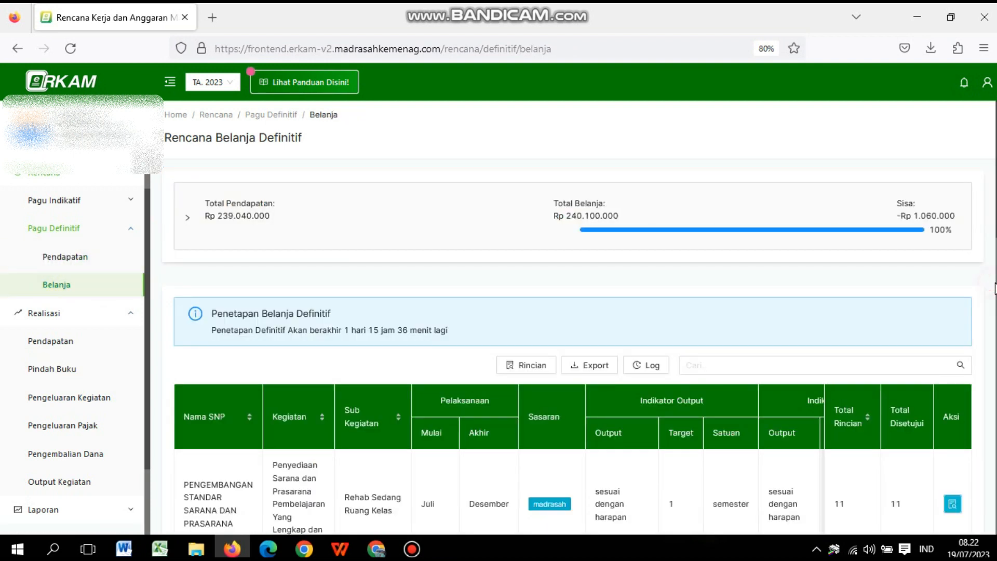
{"action": "scroll", "coordinate": [988, 471], "scroll_direction": "down", "scroll_amount": 10}
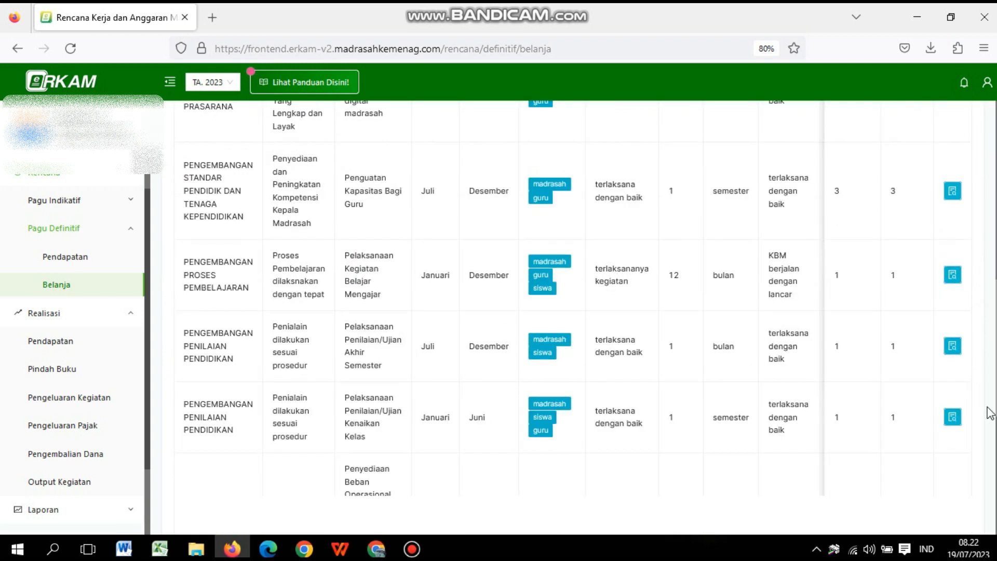
{"action": "scroll", "coordinate": [989, 471], "scroll_direction": "down", "scroll_amount": 1}
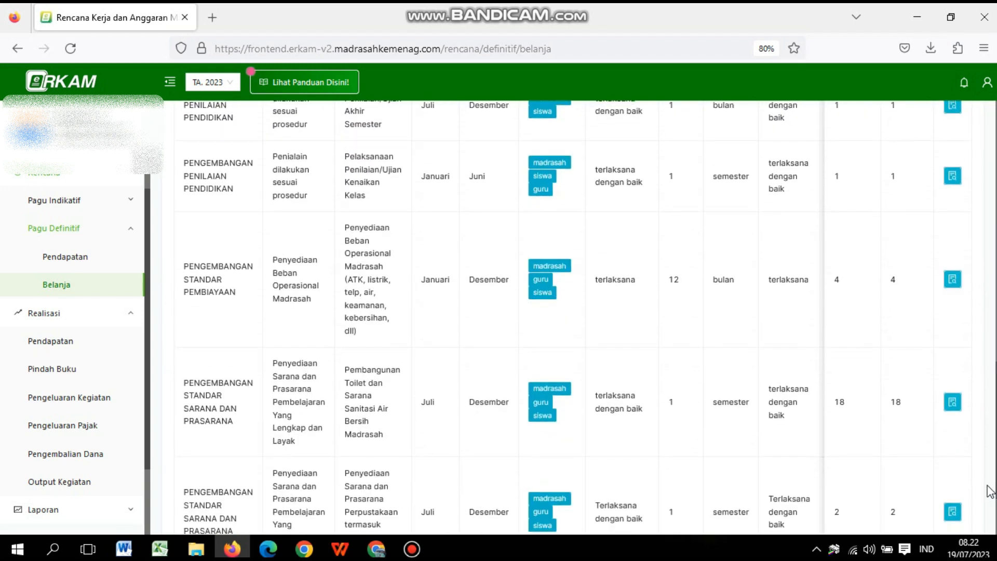
Step: Open the details of the Penyediaan Beban Operasional Madrasah activity and examine each component's total, funding sources and monthly allocation
{"action": "left_click", "coordinate": [952, 280]}
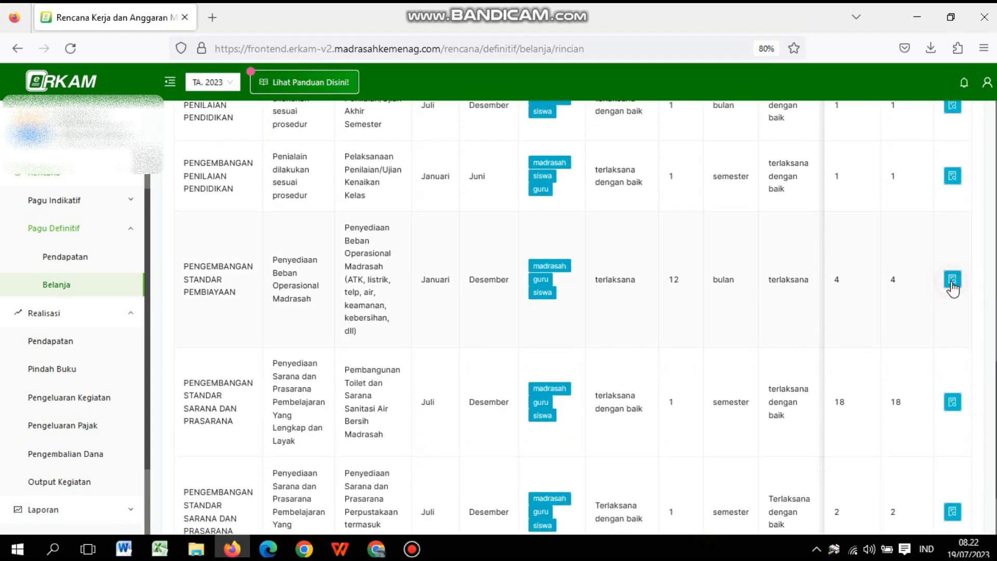
{"action": "scroll", "coordinate": [765, 365], "scroll_direction": "down", "scroll_amount": 7}
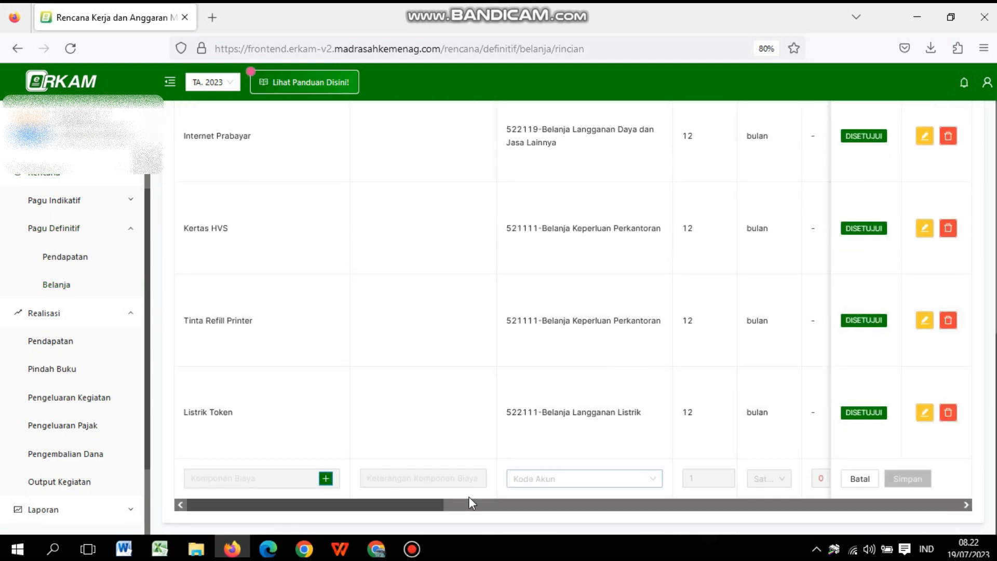
{"action": "left_click_drag", "start_coordinate": [434, 504], "coordinate": [861, 491]}
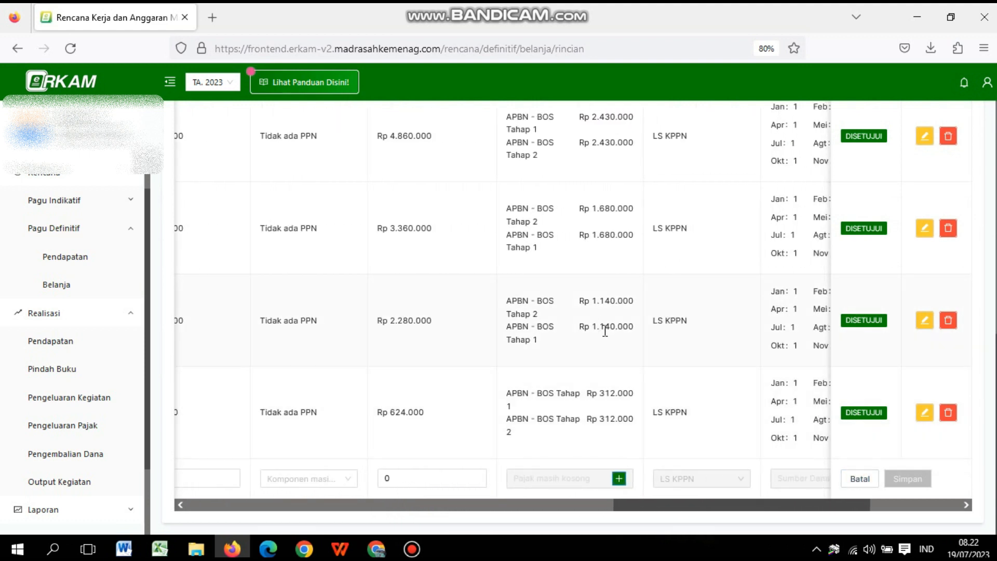
{"action": "left_click_drag", "start_coordinate": [625, 506], "coordinate": [696, 511]}
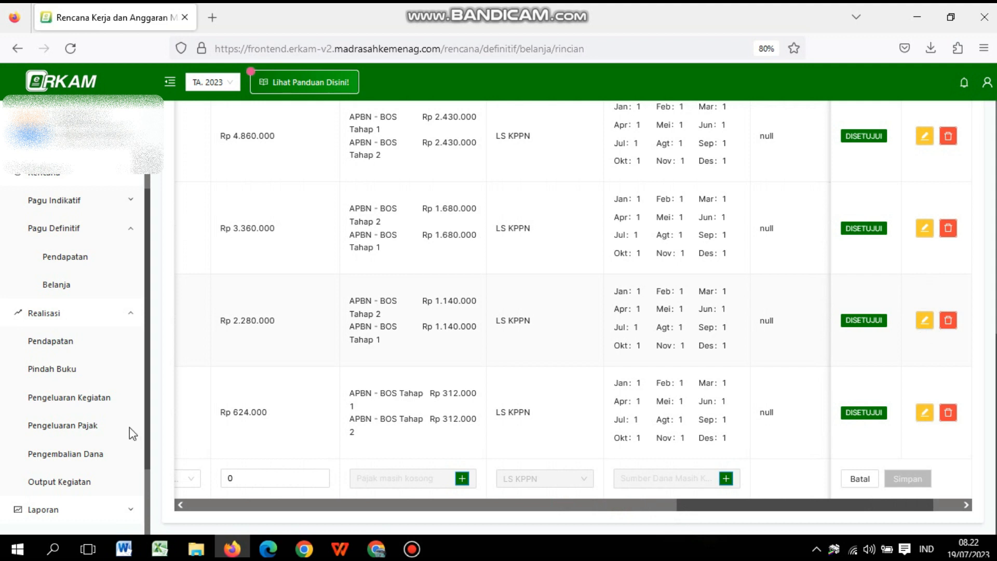
Step: Open the Pengeluaran Kegiatan realisation list and show the funding source filter choices
{"action": "left_click", "coordinate": [113, 406]}
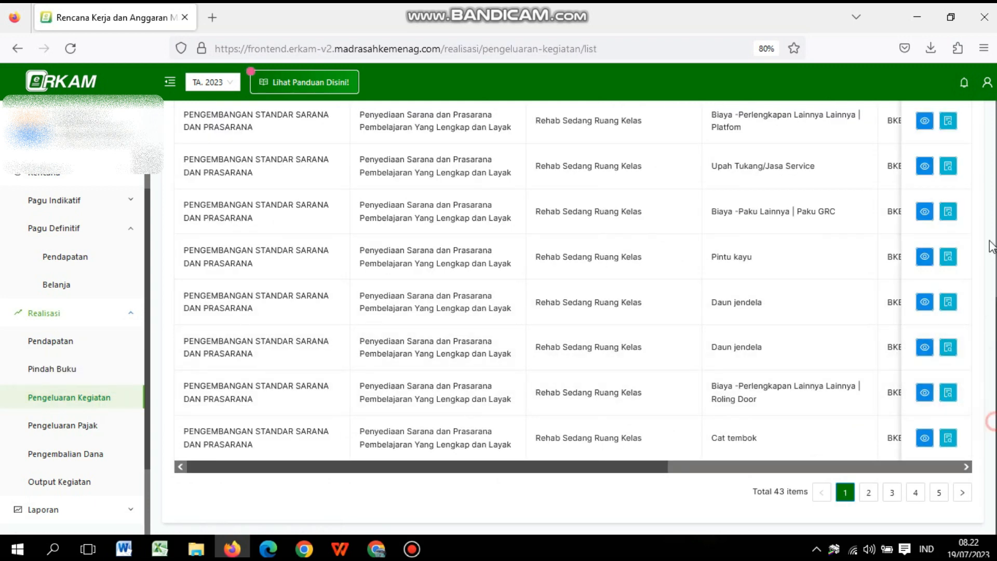
{"action": "scroll", "coordinate": [992, 218], "scroll_direction": "up", "scroll_amount": 6}
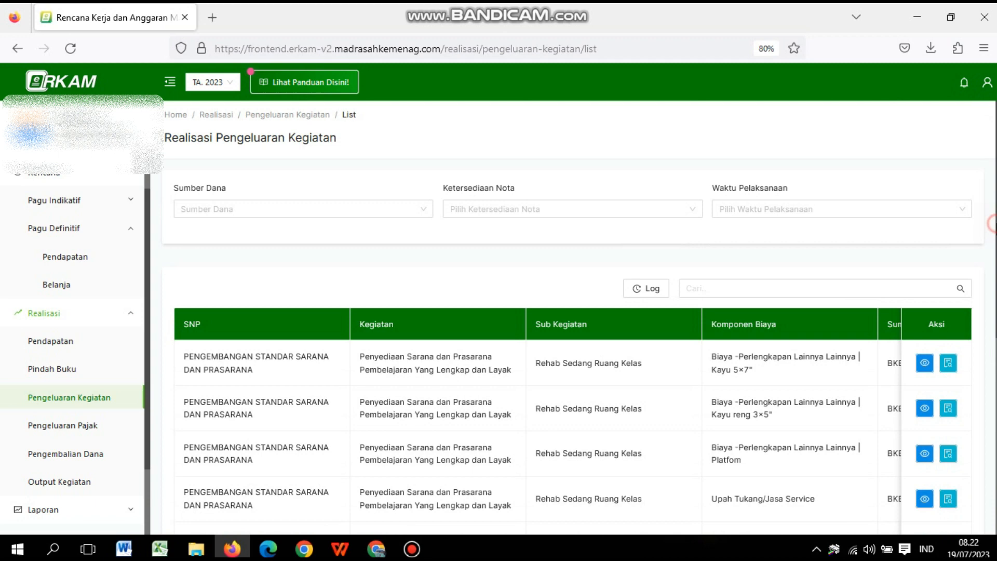
{"action": "left_click", "coordinate": [383, 208]}
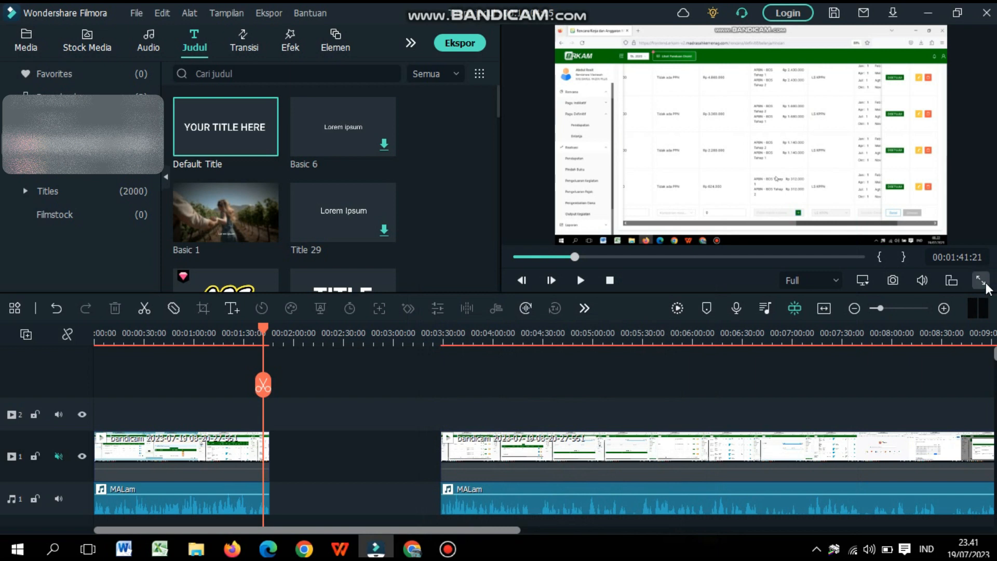
Step: Enlarge the Filmora video preview to full screen and capture a screenshot area covering nearly the whole eRKAM page
{"action": "left_click", "coordinate": [983, 284]}
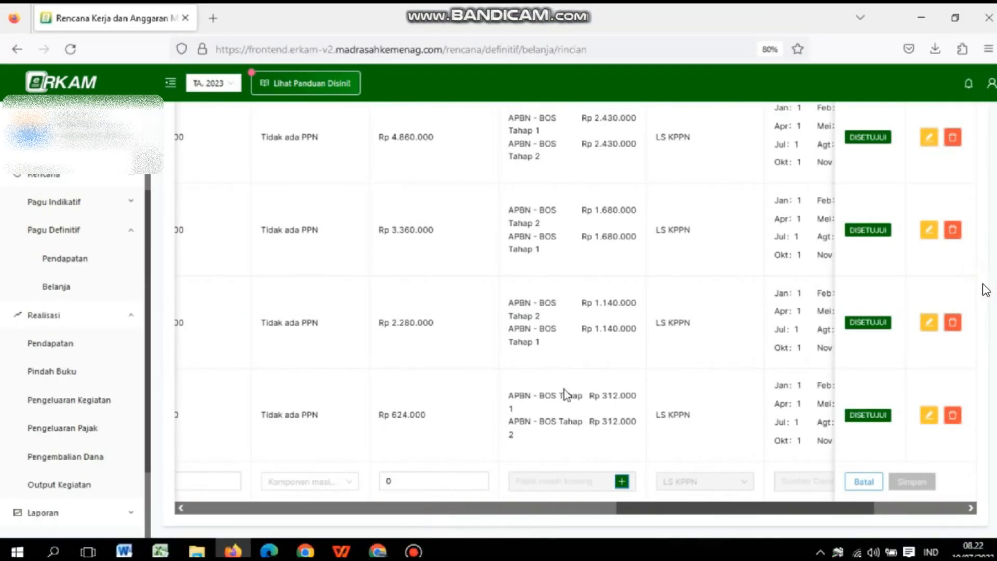
{"action": "key", "text": "Print"}
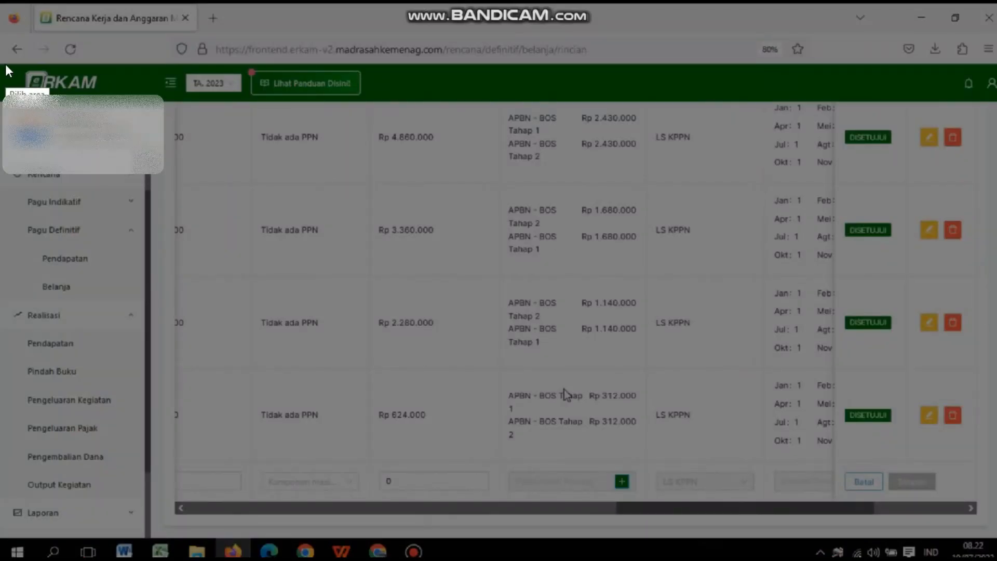
{"action": "mouse_move", "coordinate": [624, 349]}
{"action": "left_mouse_down"}
{"action": "mouse_move", "coordinate": [707, 356]}
{"action": "mouse_move", "coordinate": [838, 429]}
{"action": "left_mouse_up"}
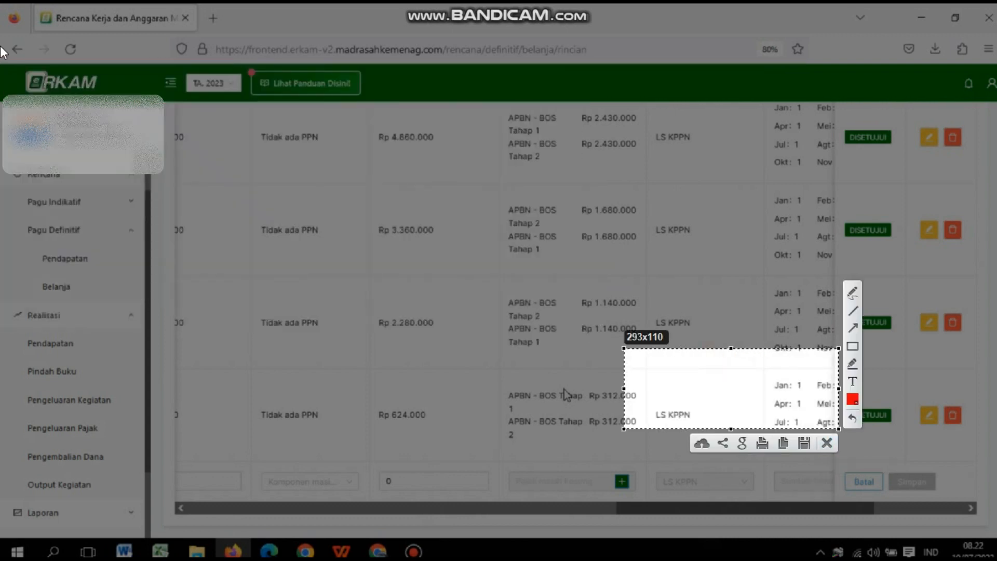
{"action": "mouse_move", "coordinate": [7, 50]}
{"action": "left_mouse_down"}
{"action": "mouse_move", "coordinate": [701, 215]}
{"action": "mouse_move", "coordinate": [996, 558]}
{"action": "mouse_move", "coordinate": [979, 531]}
{"action": "left_mouse_up"}
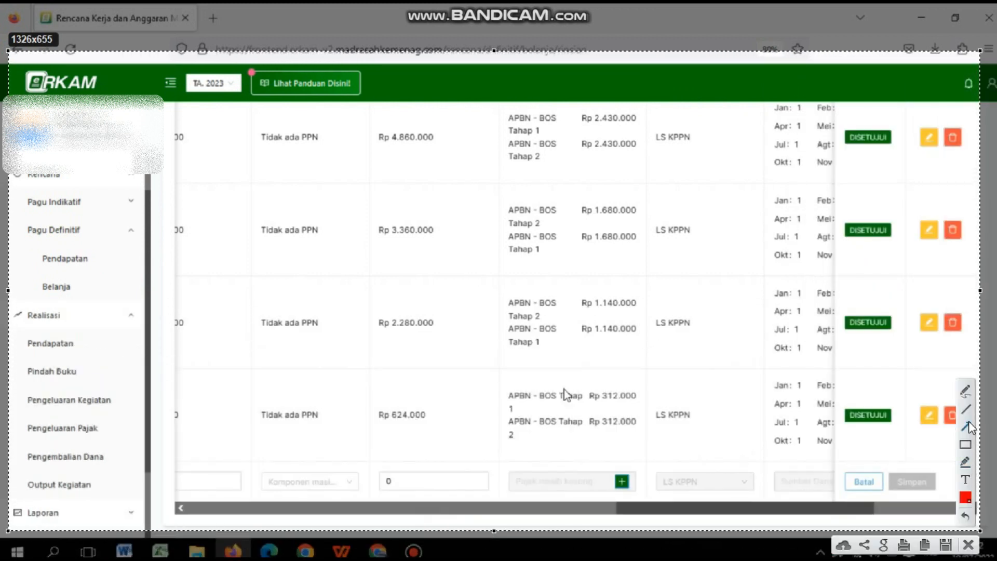
Step: Draw red arrows to the Belanja entry and to the two BOS funding sources of the Rp 2.280.000 row
{"action": "left_click", "coordinate": [967, 426]}
{"action": "left_click_drag", "start_coordinate": [468, 339], "coordinate": [502, 323]}
{"action": "left_click_drag", "start_coordinate": [118, 285], "coordinate": [74, 288]}
{"action": "left_click_drag", "start_coordinate": [485, 360], "coordinate": [519, 340]}
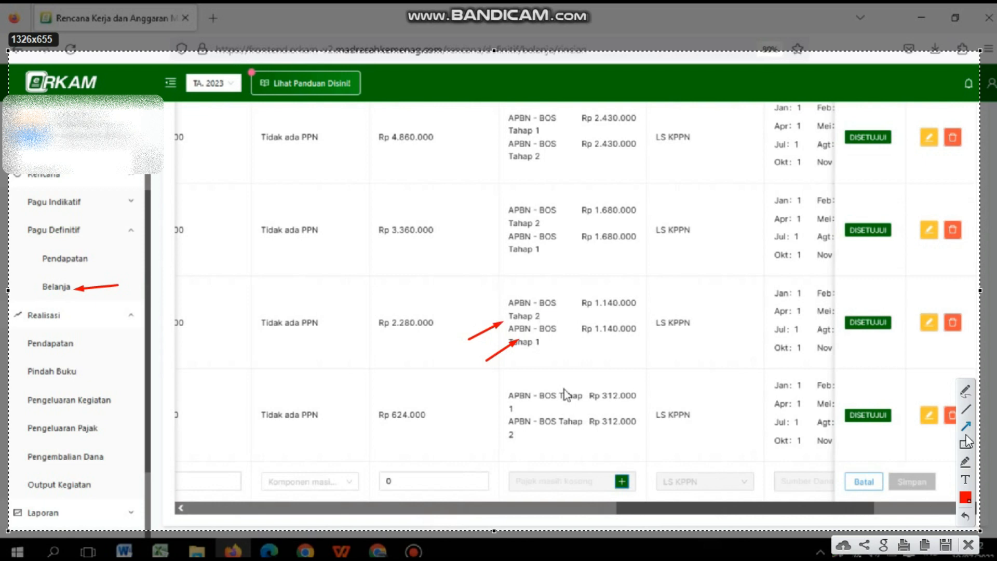
Step: Draw red rectangles around the Rp 2.280.000 row's BOS funding sources and around the Pengeluaran Kegiatan entry
{"action": "left_click", "coordinate": [468, 289]}
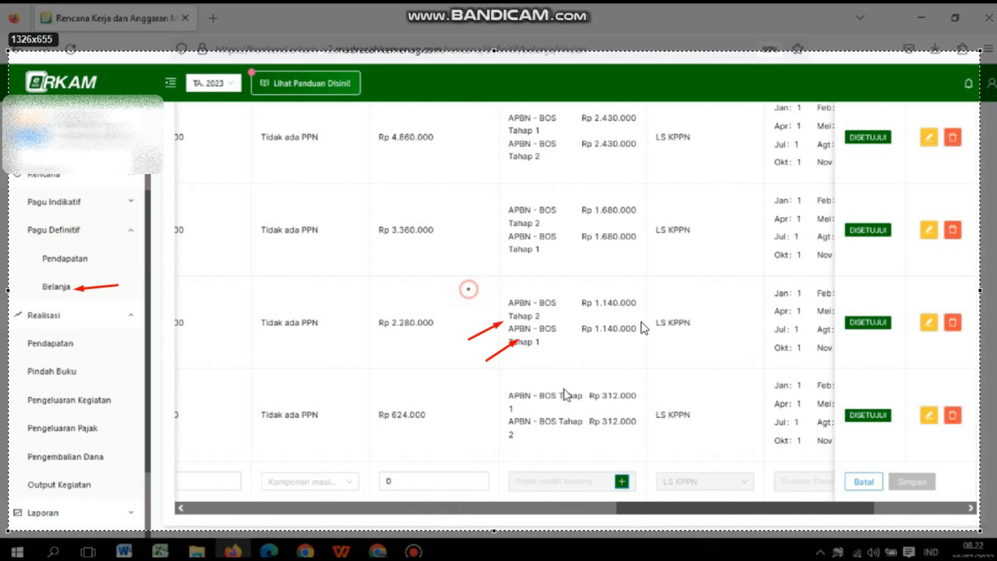
{"action": "mouse_move", "coordinate": [644, 327]}
{"action": "left_mouse_down"}
{"action": "mouse_move", "coordinate": [730, 396]}
{"action": "mouse_move", "coordinate": [703, 366]}
{"action": "left_mouse_up"}
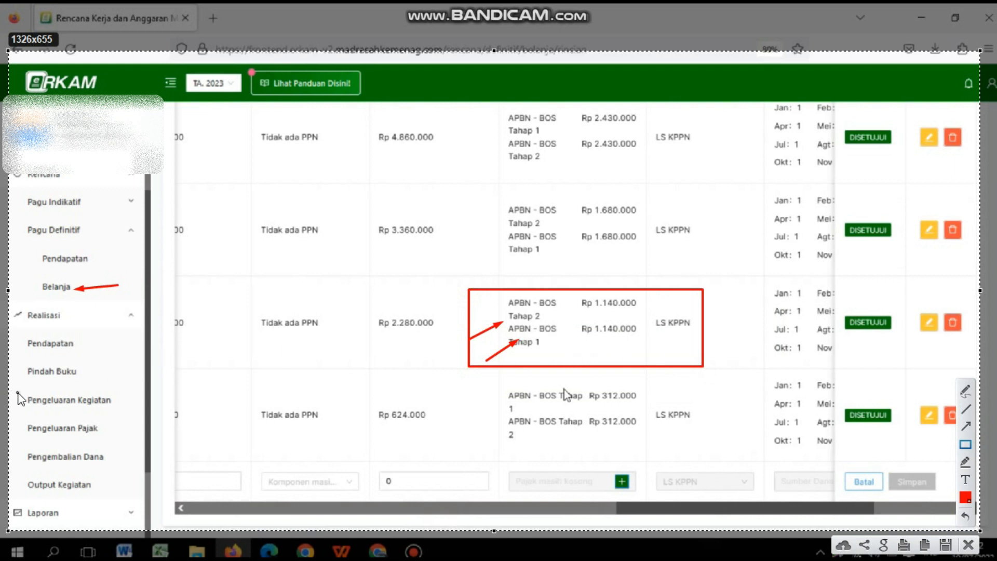
{"action": "mouse_move", "coordinate": [18, 393]}
{"action": "left_mouse_down"}
{"action": "mouse_move", "coordinate": [143, 407]}
{"action": "mouse_move", "coordinate": [142, 418]}
{"action": "mouse_move", "coordinate": [134, 408]}
{"action": "left_mouse_up"}
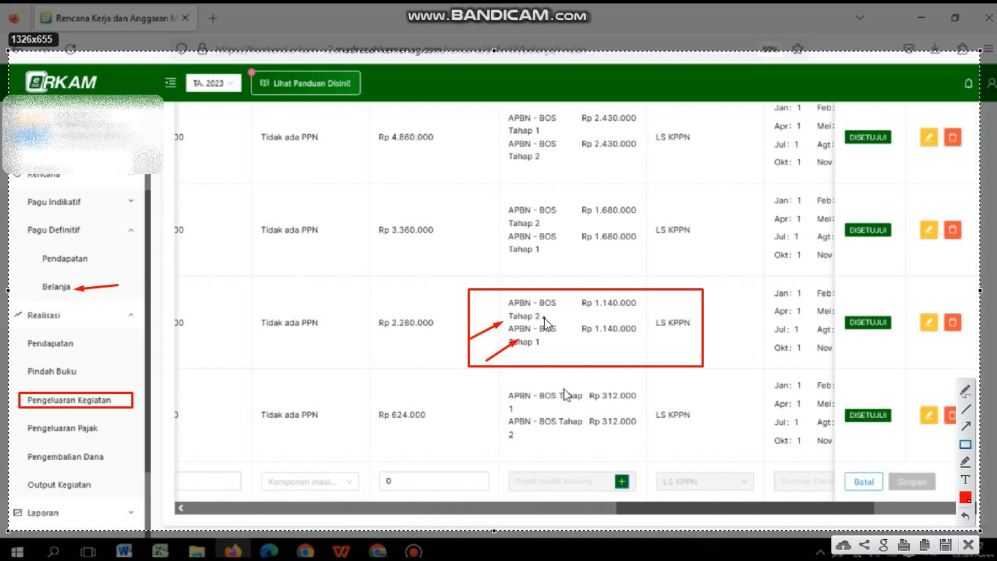
{"action": "left_click_drag", "start_coordinate": [484, 282], "coordinate": [660, 323]}
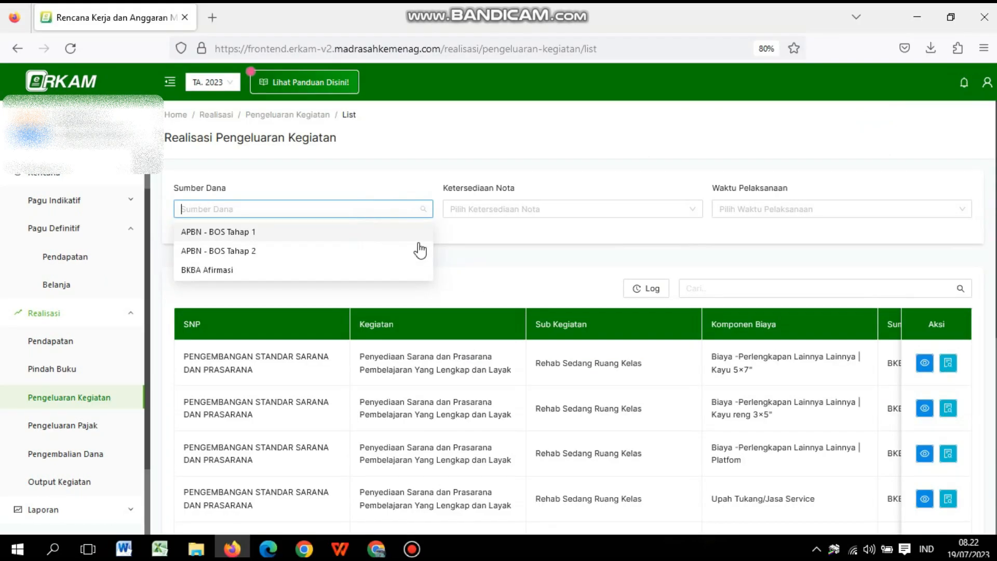
Step: Filter the expenditure list by funding source APBN - BOS Tahap 1 and open the receipts of Tinta Refill Printer
{"action": "left_click", "coordinate": [418, 243]}
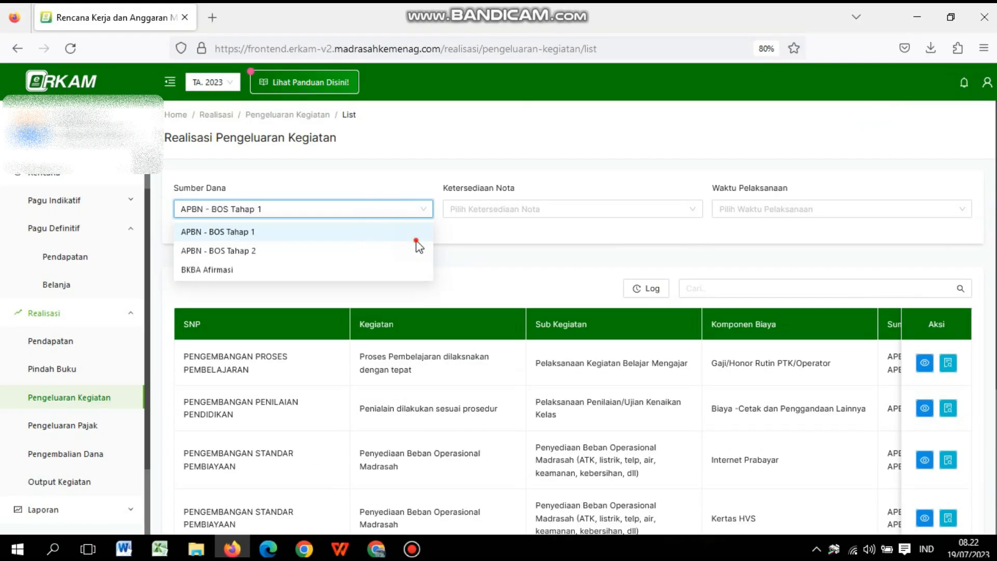
{"action": "scroll", "coordinate": [571, 413], "scroll_direction": "right", "scroll_amount": 5}
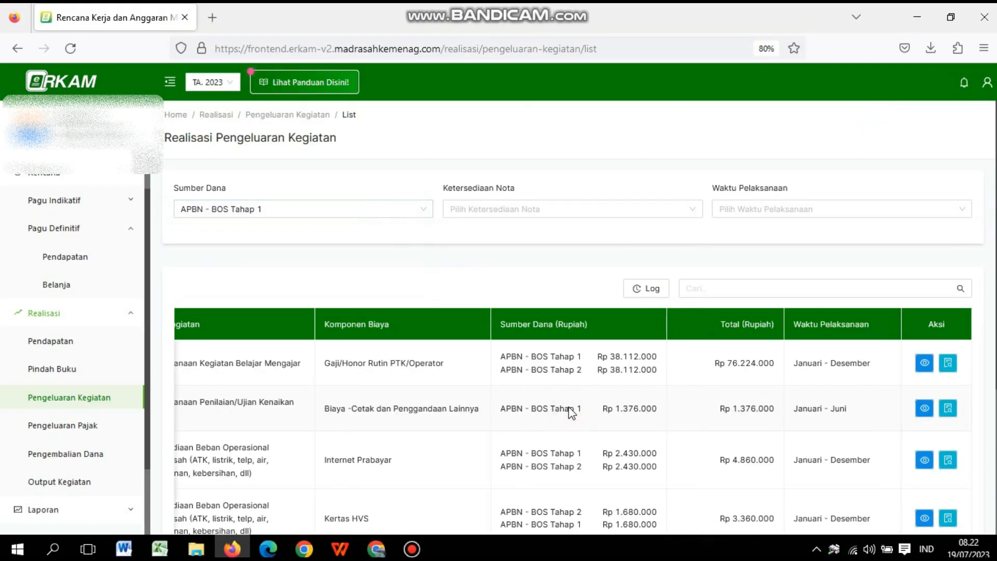
{"action": "left_click", "coordinate": [401, 416]}
{"action": "scroll", "coordinate": [400, 460], "scroll_direction": "down", "scroll_amount": 4}
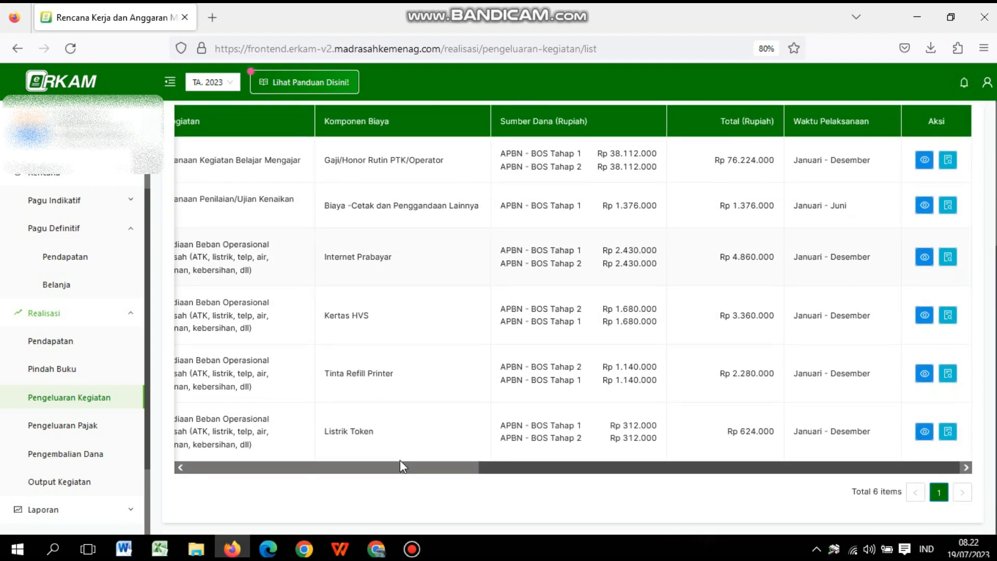
{"action": "left_click", "coordinate": [954, 376]}
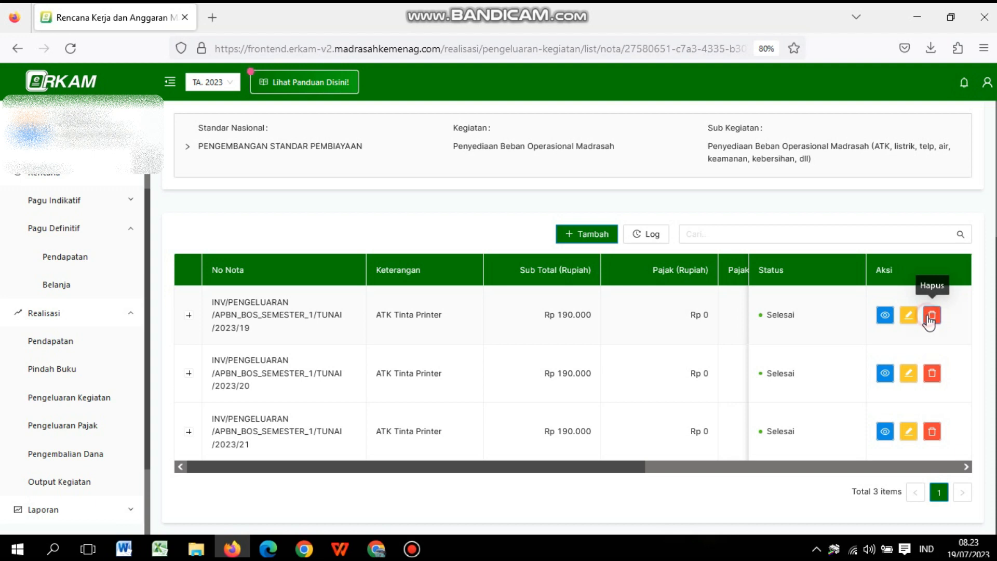
Step: Try to delete the first ATK Tinta Printer receipt, and delete the second one
{"action": "left_click", "coordinate": [930, 316]}
{"action": "left_click", "coordinate": [578, 203]}
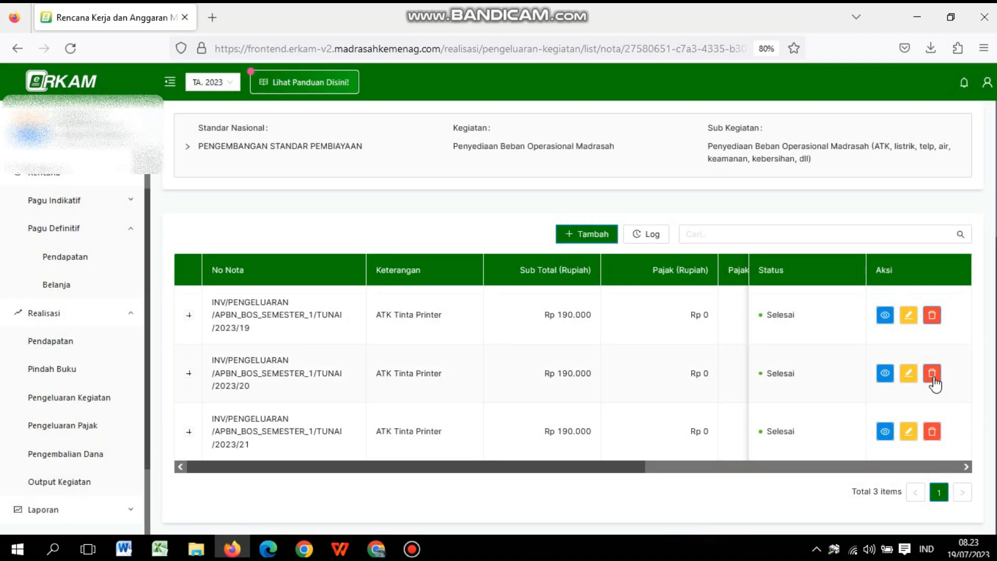
{"action": "left_click", "coordinate": [932, 373]}
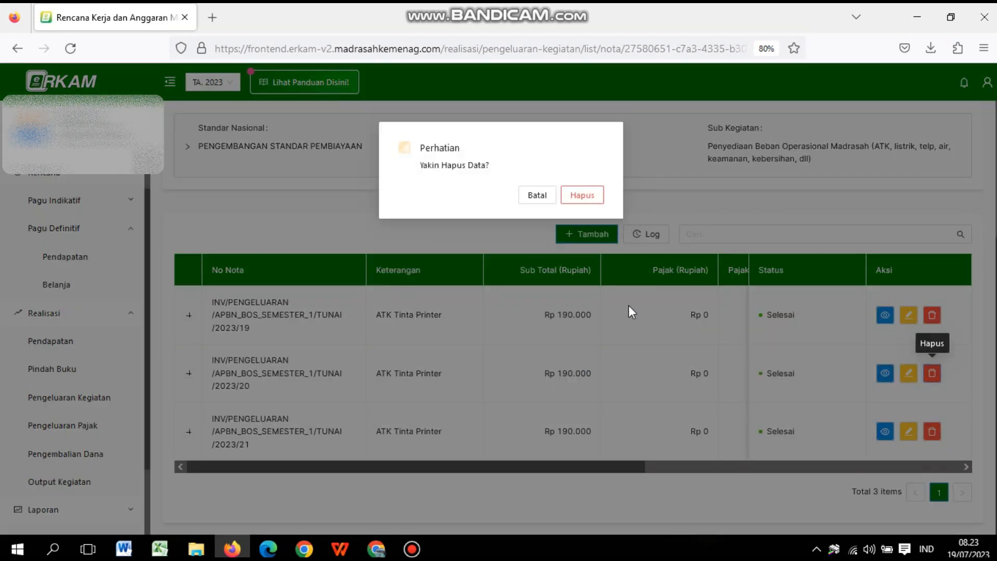
{"action": "left_click", "coordinate": [594, 203]}
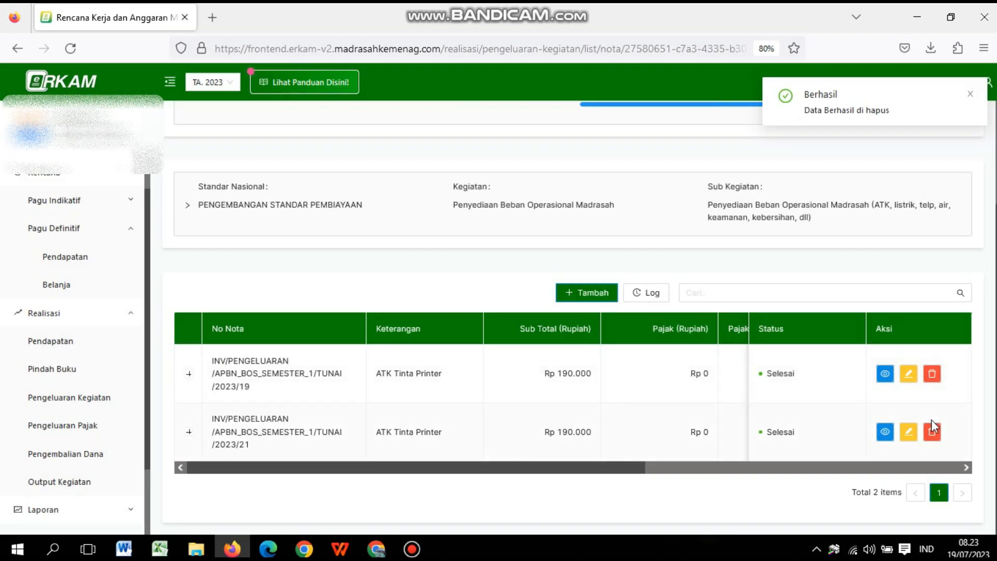
Step: Delete the two remaining ATK Tinta Printer receipts of Rp 190.000 each
{"action": "left_click", "coordinate": [931, 430]}
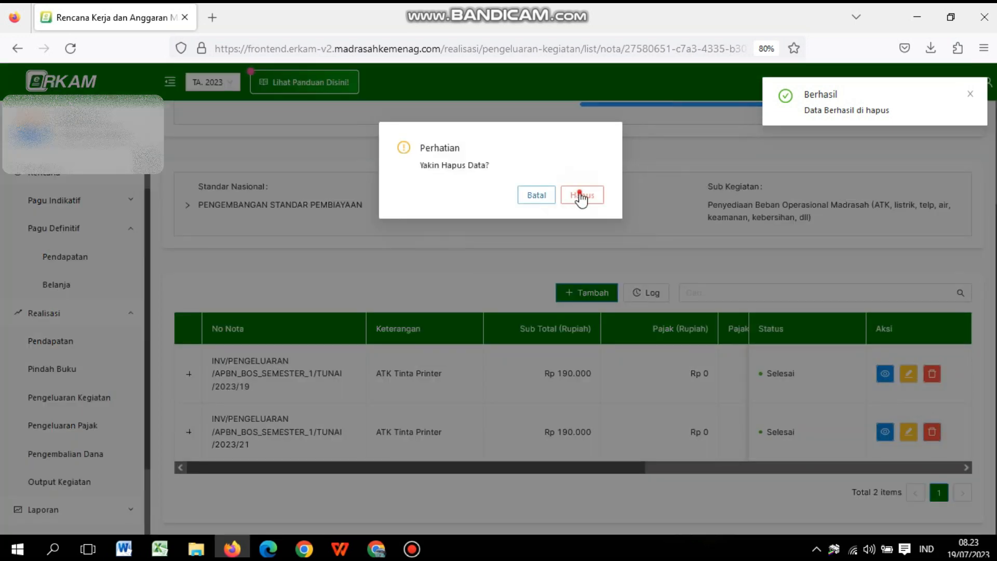
{"action": "left_click", "coordinate": [581, 197]}
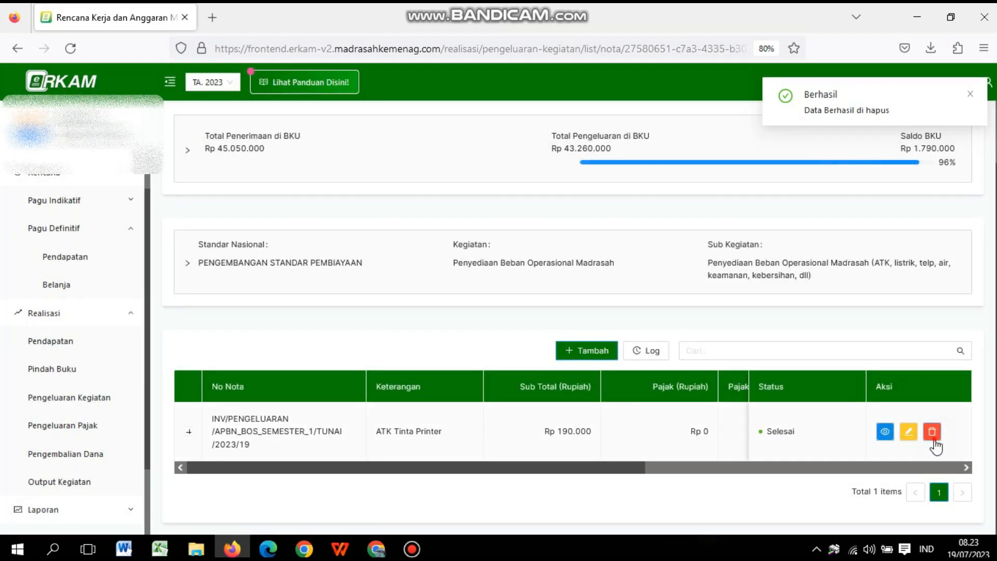
{"action": "left_click", "coordinate": [932, 431]}
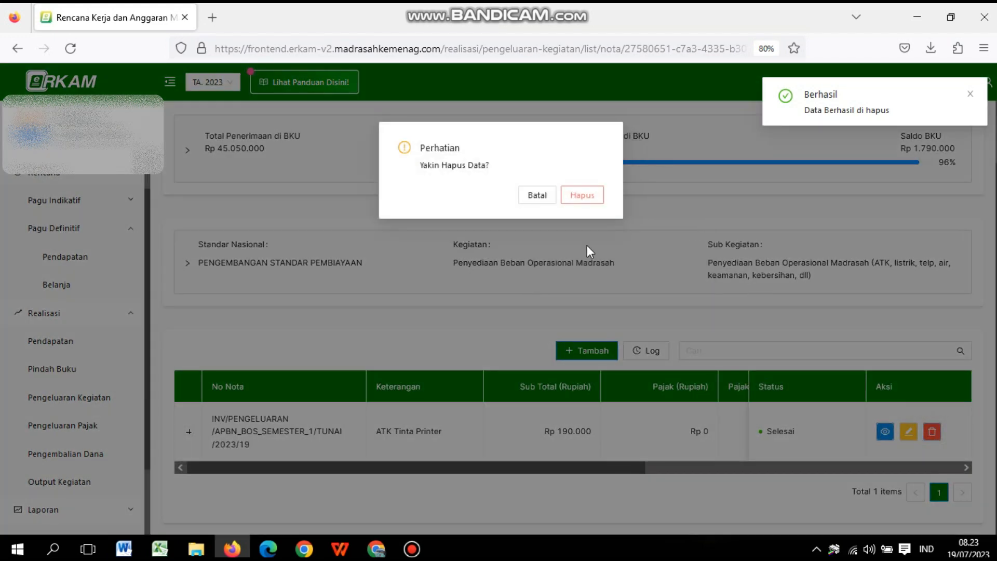
{"action": "left_click", "coordinate": [587, 207]}
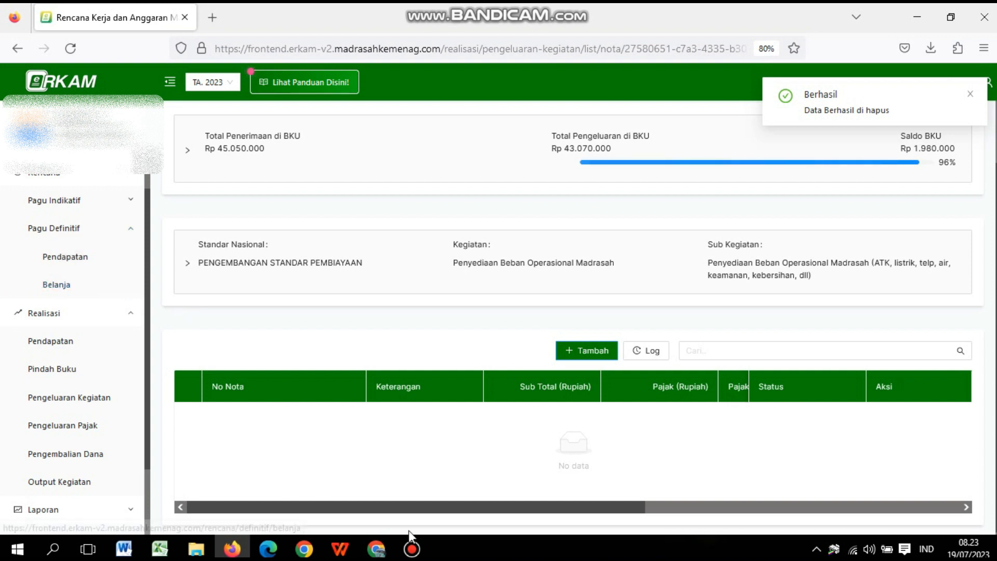
Step: Switch to Chrome and reject the Tinta Refill Printer item of Penyediaan Beban Operasional Madrasah with the note "Revisi"
{"action": "mouse_move", "coordinate": [378, 551]}
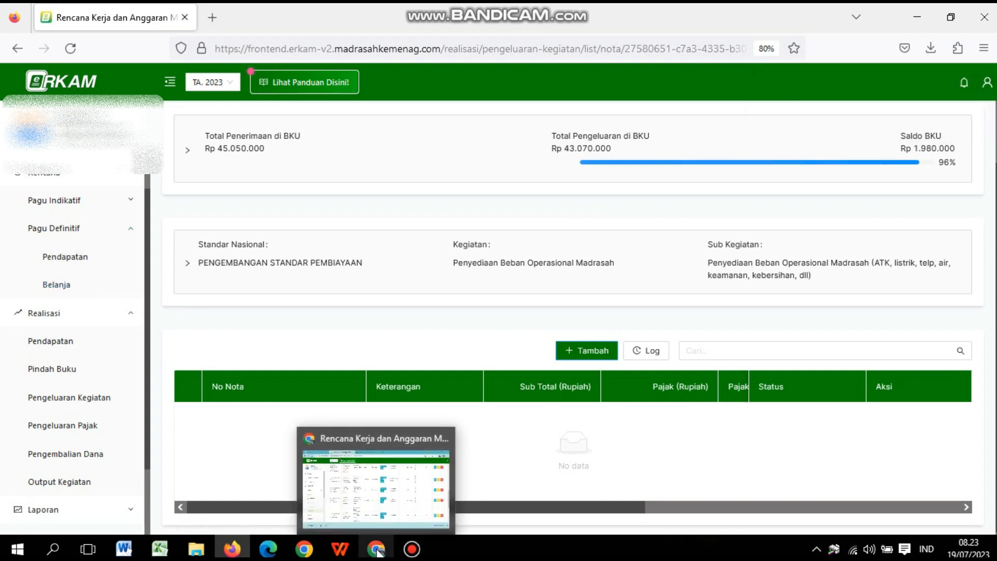
{"action": "left_click", "coordinate": [378, 550]}
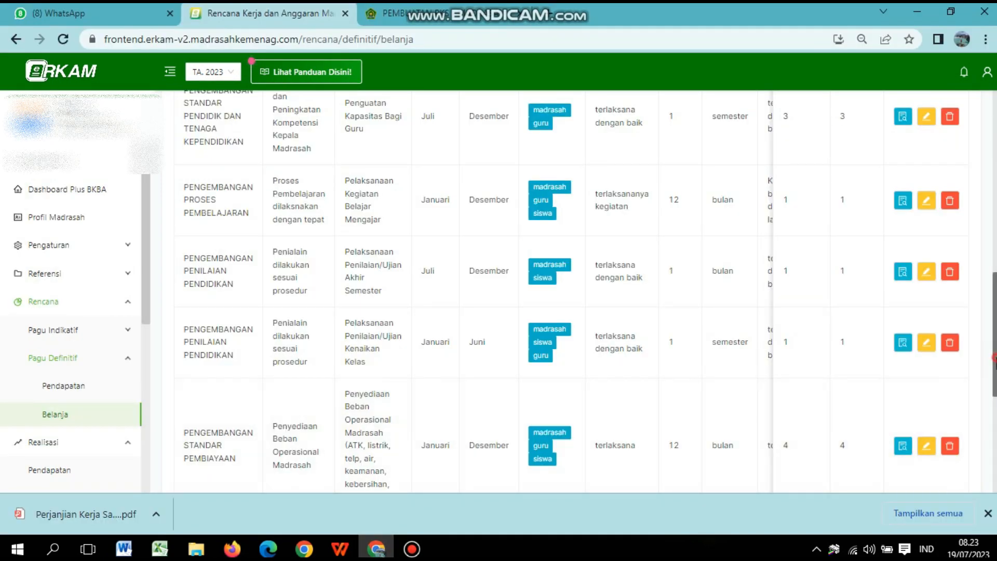
{"action": "scroll", "coordinate": [973, 382], "scroll_direction": "down", "scroll_amount": 2}
{"action": "left_click", "coordinate": [905, 351]}
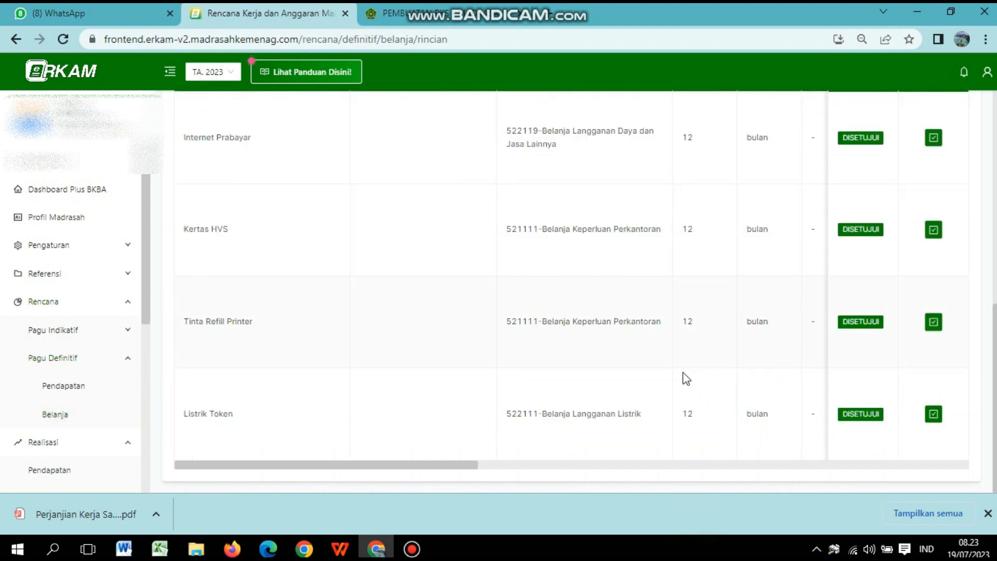
{"action": "left_click", "coordinate": [934, 322]}
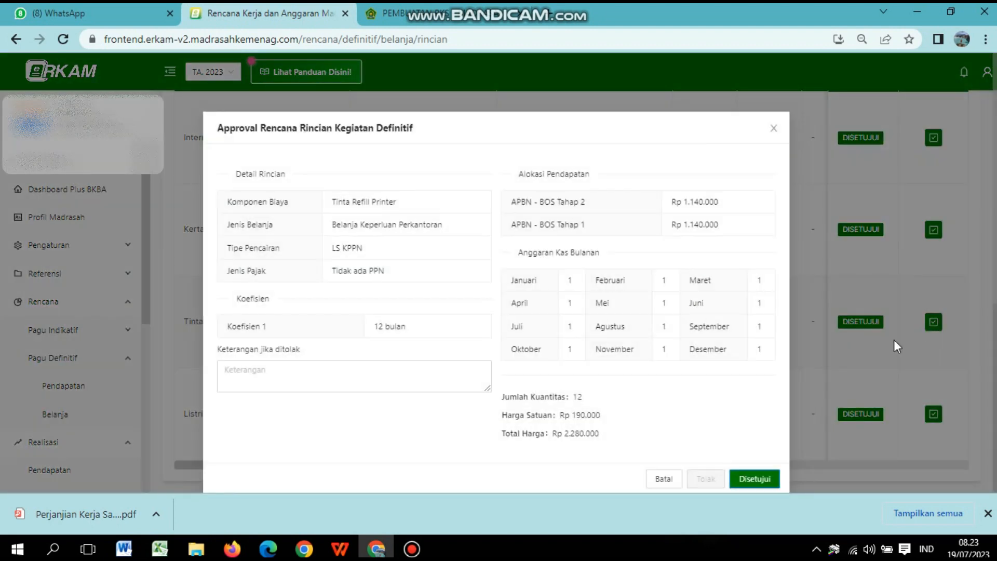
{"action": "left_click", "coordinate": [383, 380]}
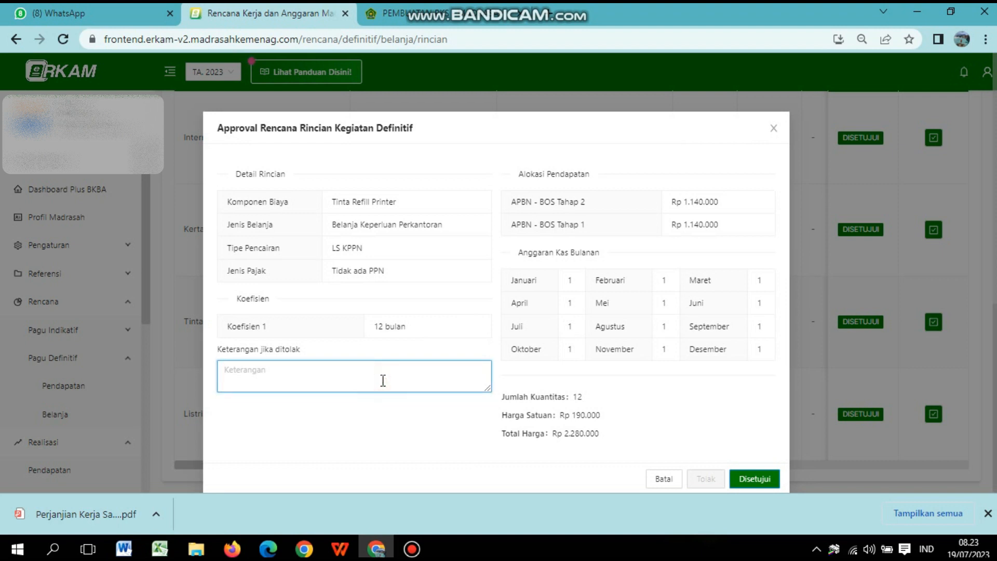
{"action": "type", "text": "Revisi"}
{"action": "left_click", "coordinate": [698, 478]}
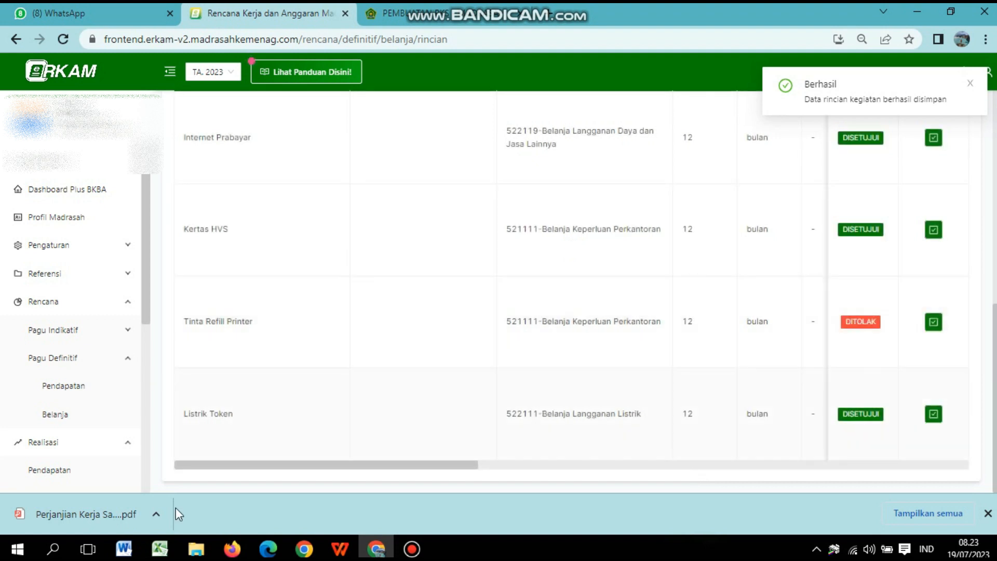
Step: Switch to Firefox, open the definitive spending details of Penyediaan Beban Operasional Madrasah, and reload the page
{"action": "left_click", "coordinate": [229, 549]}
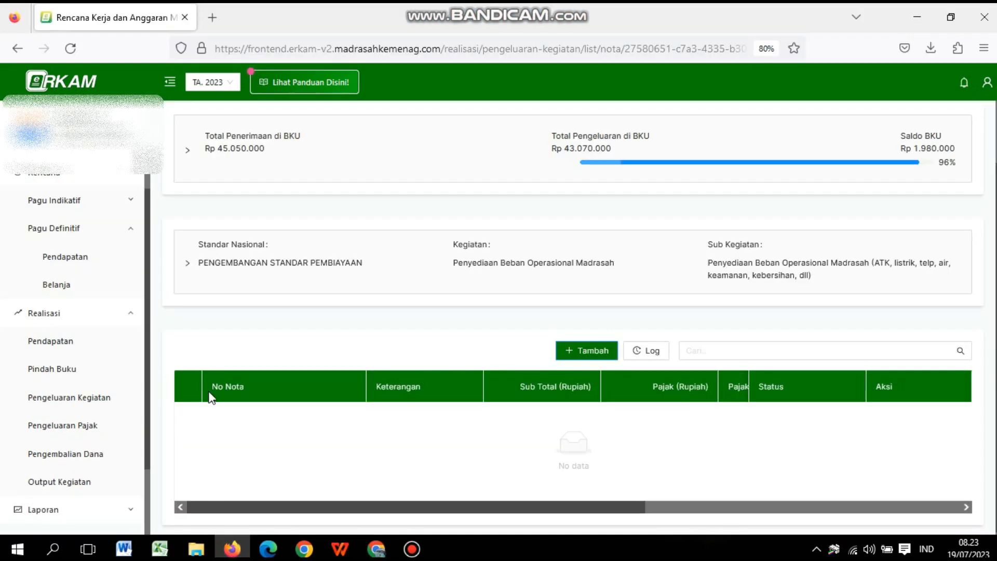
{"action": "left_click", "coordinate": [93, 285]}
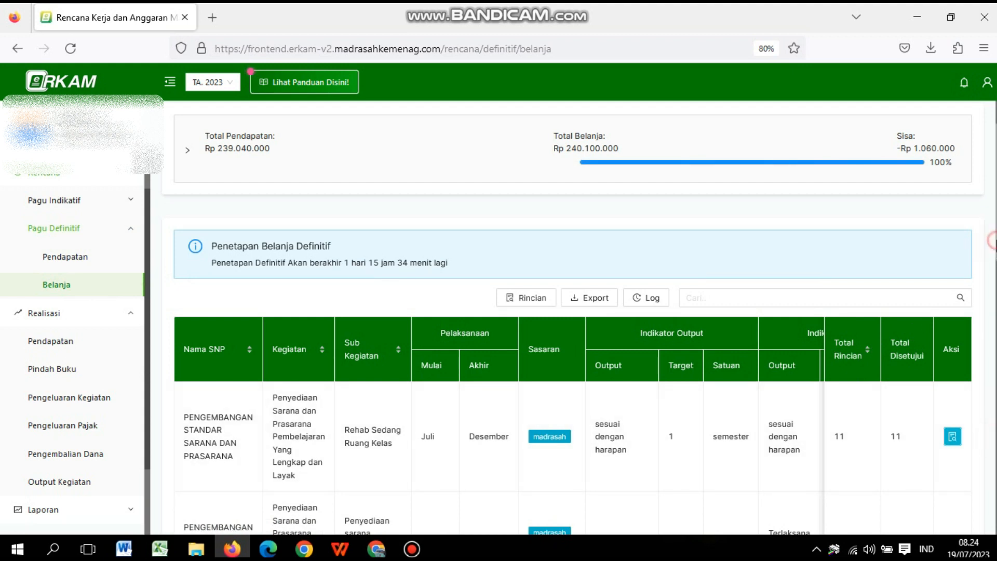
{"action": "scroll", "coordinate": [974, 462], "scroll_direction": "down", "scroll_amount": 10}
{"action": "left_click_drag", "start_coordinate": [975, 456], "coordinate": [983, 485]}
{"action": "left_click", "coordinate": [952, 244]}
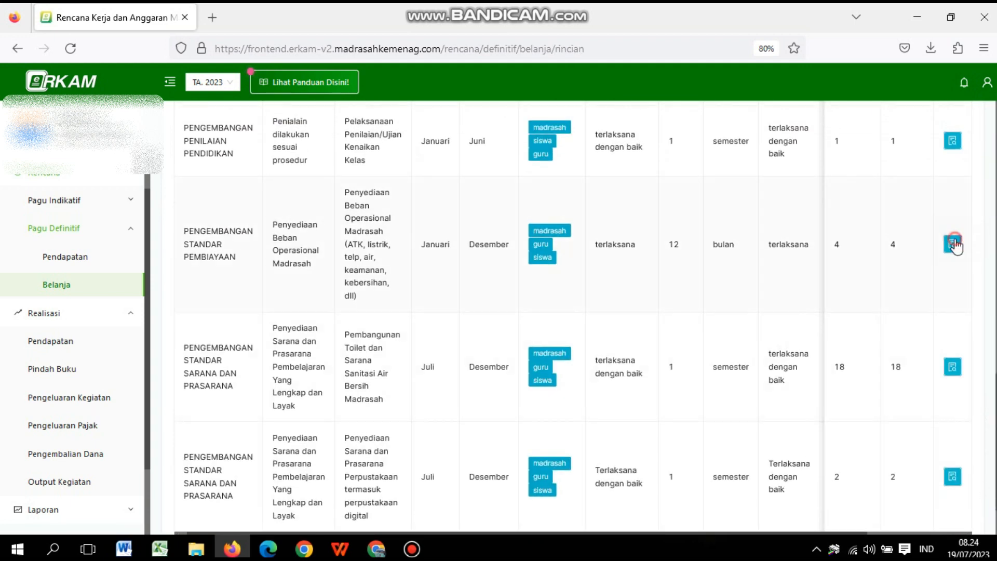
{"action": "left_click", "coordinate": [71, 49]}
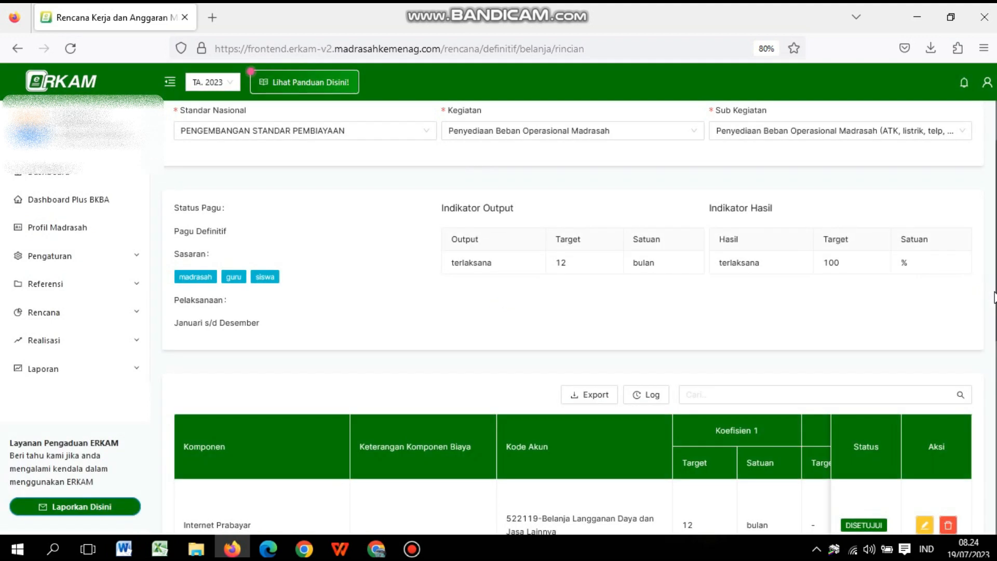
Step: Delete the rejected Tinta Refill Printer item from the spending details
{"action": "scroll", "coordinate": [994, 297], "scroll_direction": "down", "scroll_amount": 10}
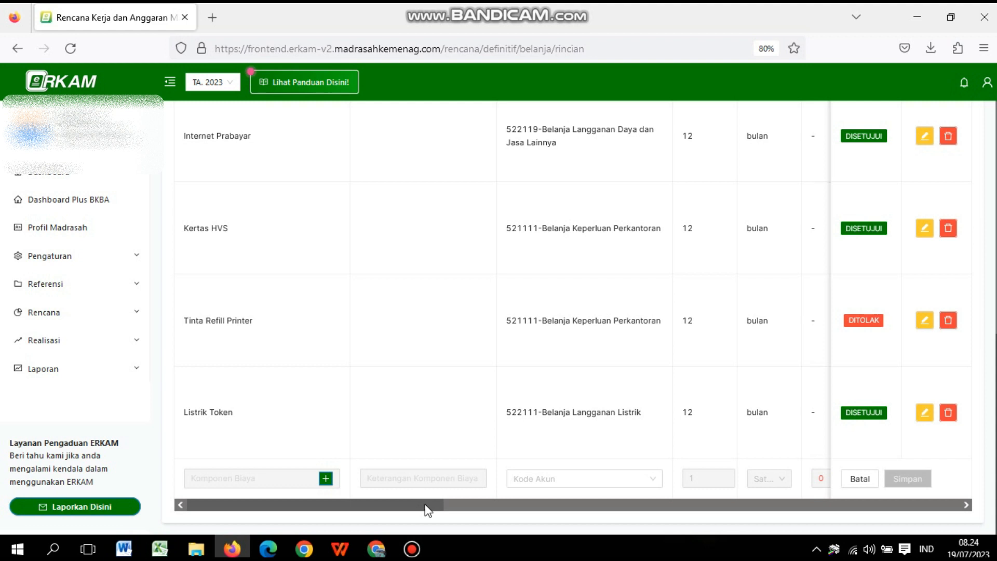
{"action": "left_click_drag", "start_coordinate": [426, 509], "coordinate": [901, 474]}
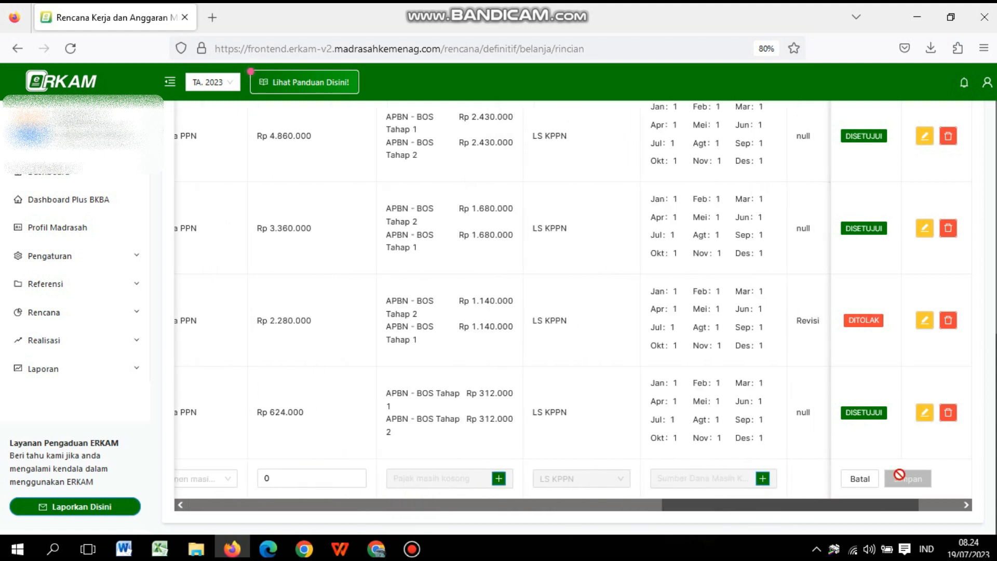
{"action": "left_click", "coordinate": [946, 321]}
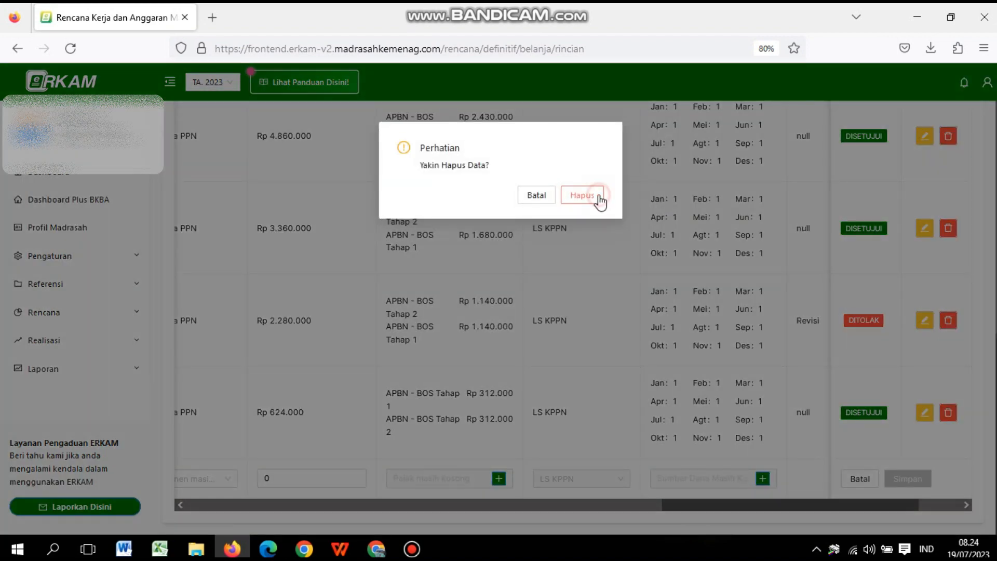
{"action": "left_click", "coordinate": [599, 199]}
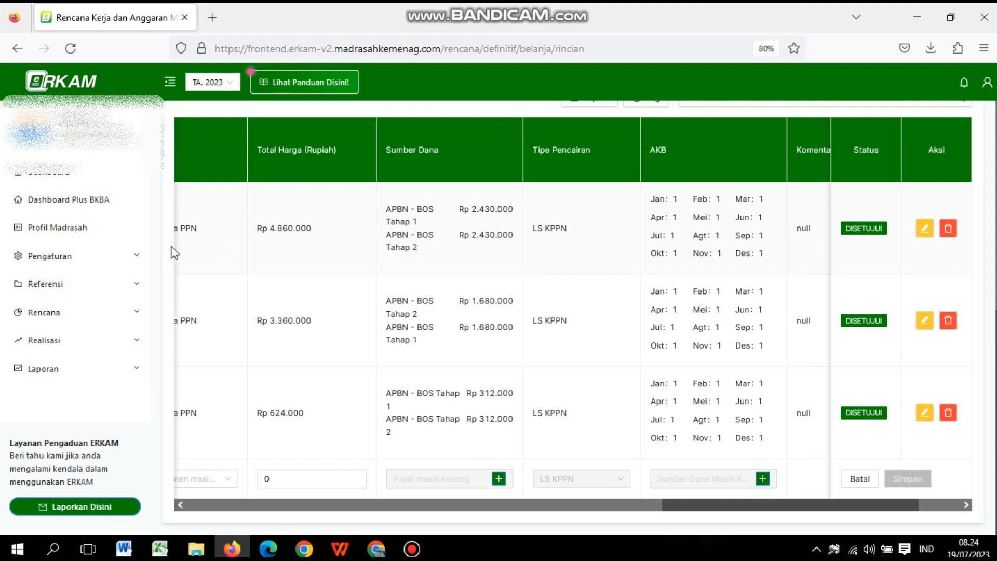
Step: Check the definitive income list and expand the definitive spending summary by funding source
{"action": "left_click", "coordinate": [95, 318]}
{"action": "left_click", "coordinate": [94, 317]}
{"action": "left_click", "coordinate": [95, 319]}
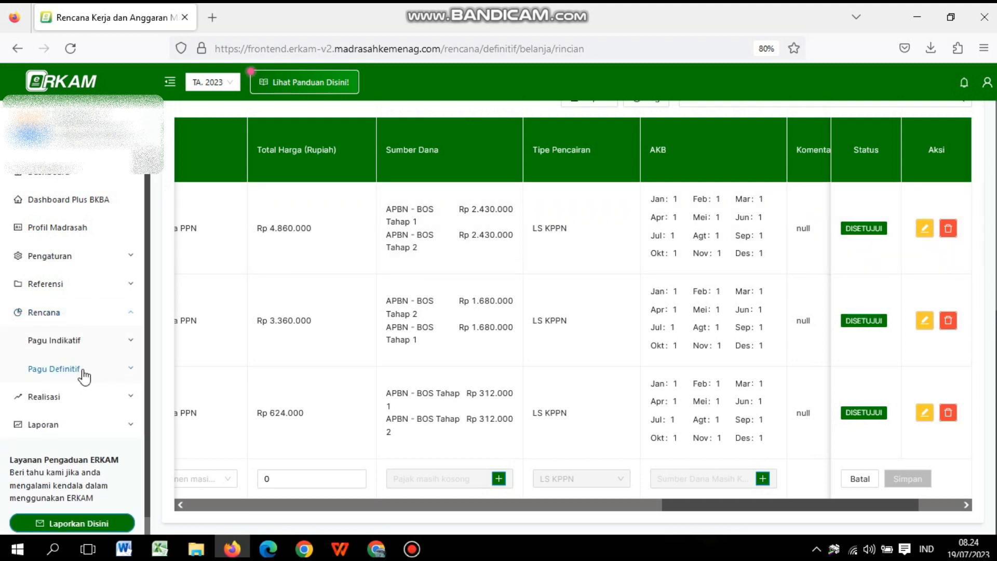
{"action": "left_click", "coordinate": [84, 369]}
{"action": "left_click", "coordinate": [83, 431]}
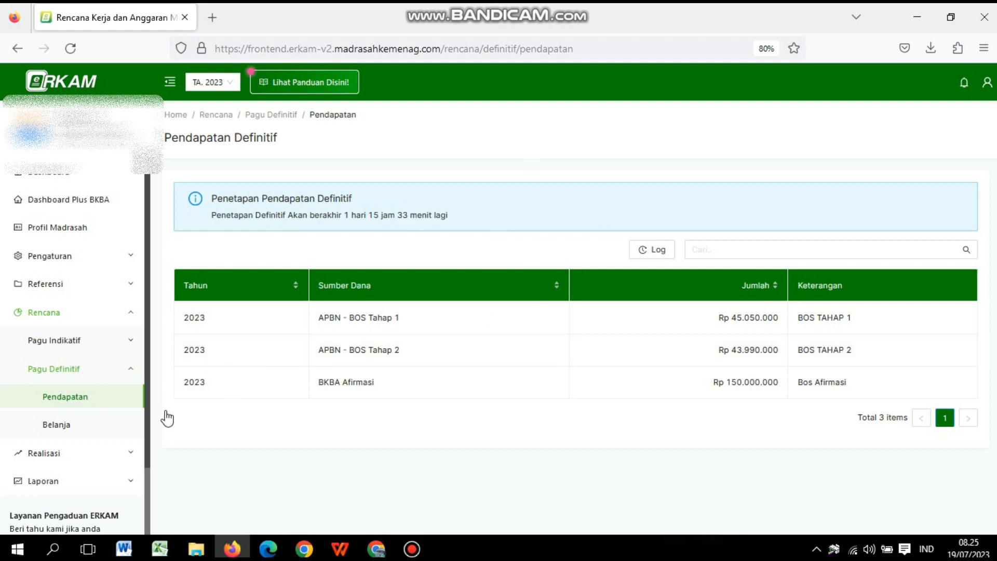
{"action": "left_click", "coordinate": [126, 421]}
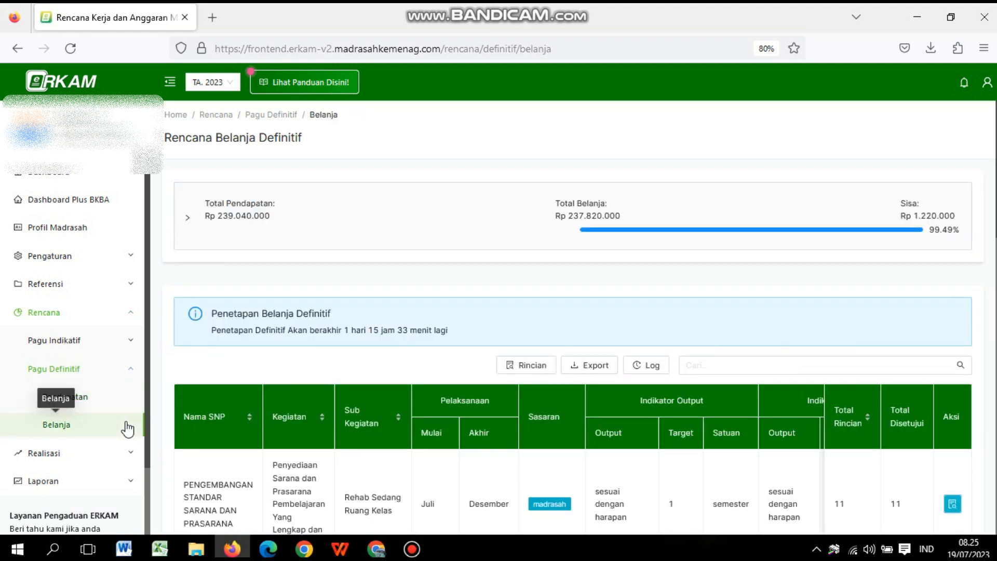
{"action": "left_click", "coordinate": [526, 222]}
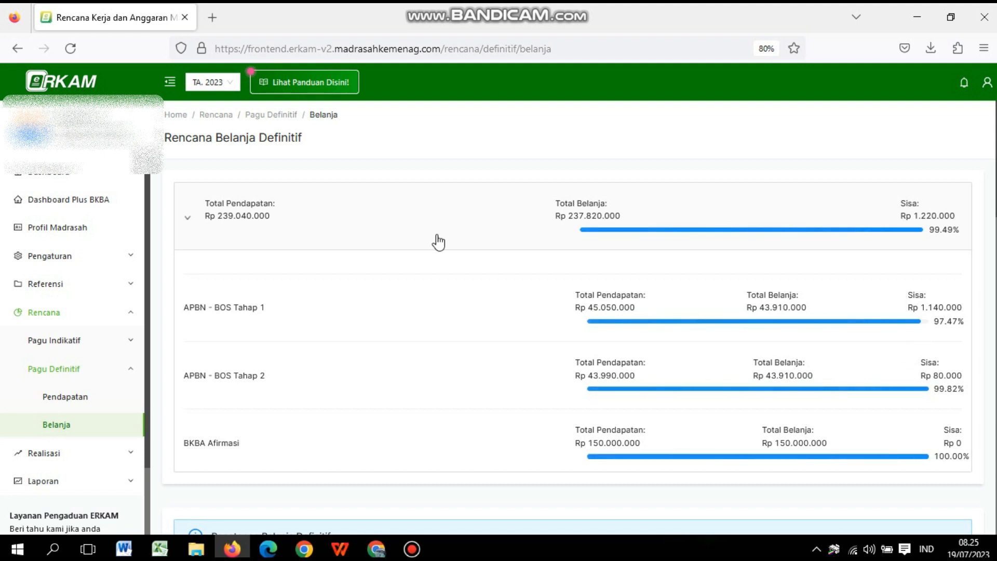
{"action": "left_click", "coordinate": [70, 49]}
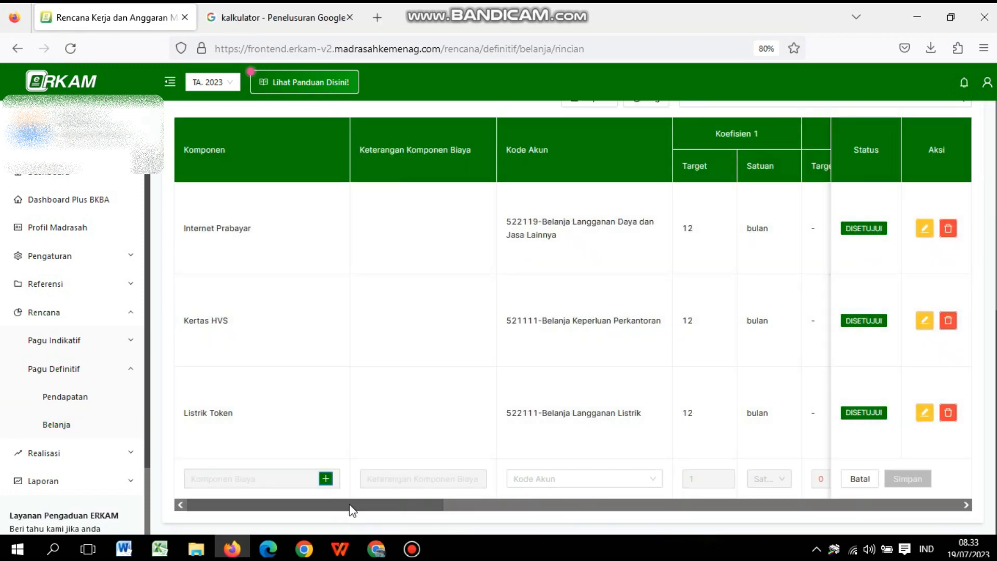
{"action": "left_click", "coordinate": [350, 506]}
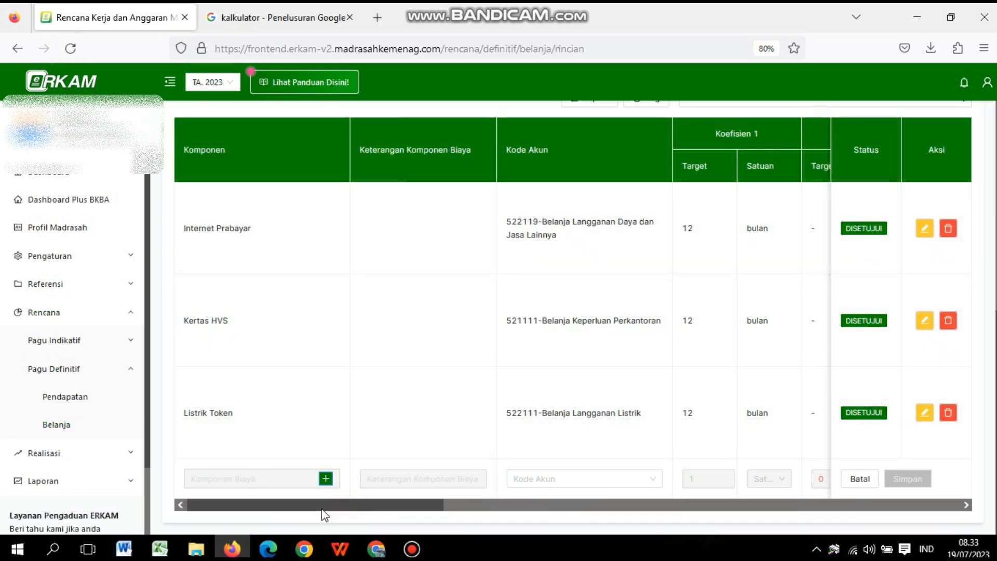
{"action": "left_click", "coordinate": [323, 489]}
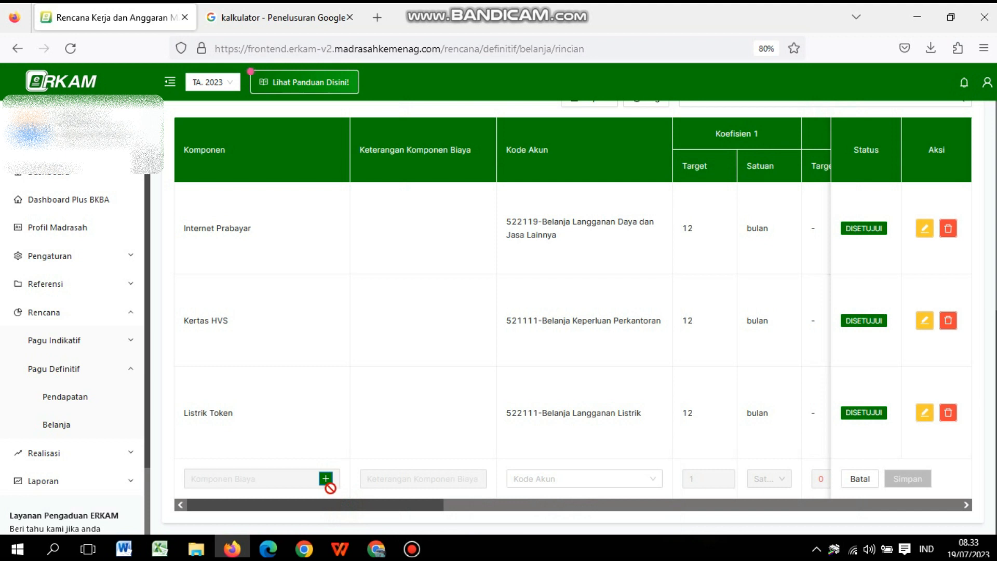
Step: Review the definitive income and spending summary per funding source, highlighting the remaining balance of APBN - BOS Tahap 2
{"action": "left_click", "coordinate": [101, 400]}
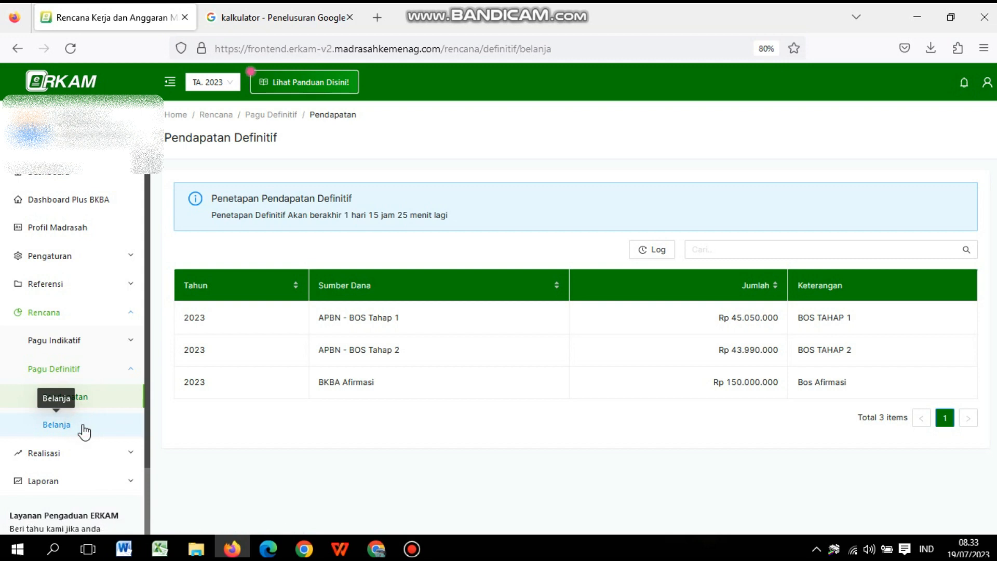
{"action": "left_click", "coordinate": [501, 225]}
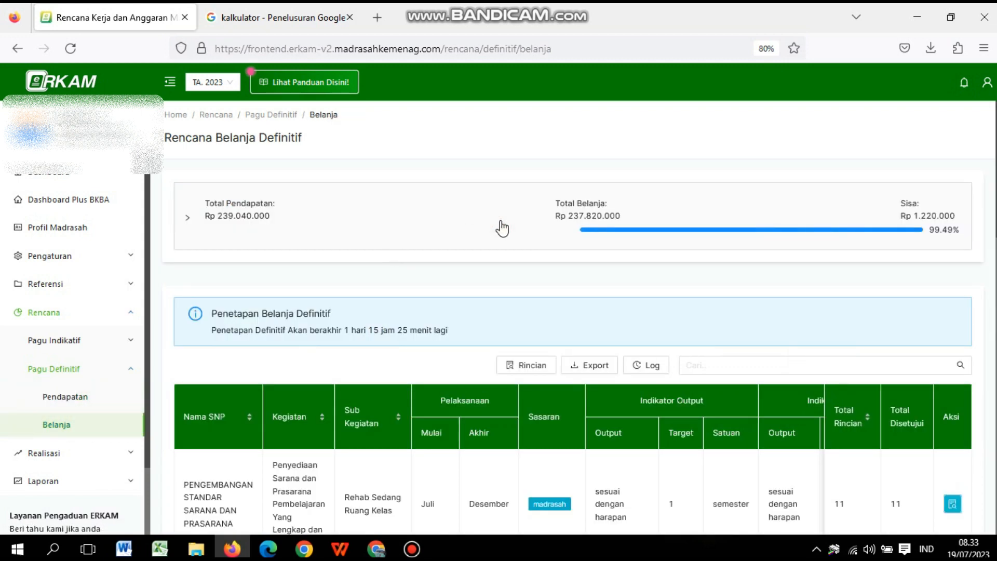
{"action": "left_click", "coordinate": [501, 227]}
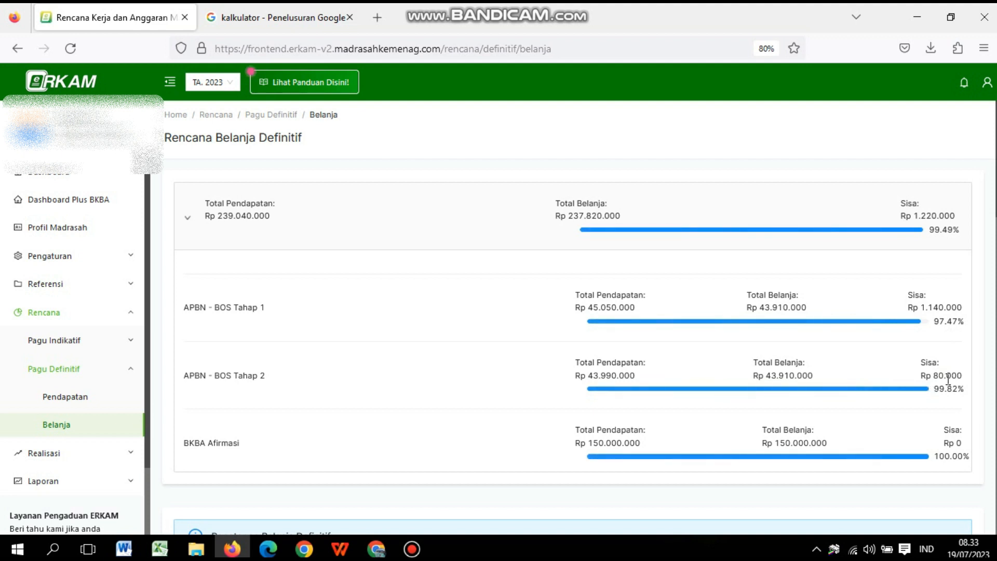
{"action": "left_click_drag", "start_coordinate": [925, 375], "coordinate": [950, 376]}
{"action": "left_click", "coordinate": [949, 375]}
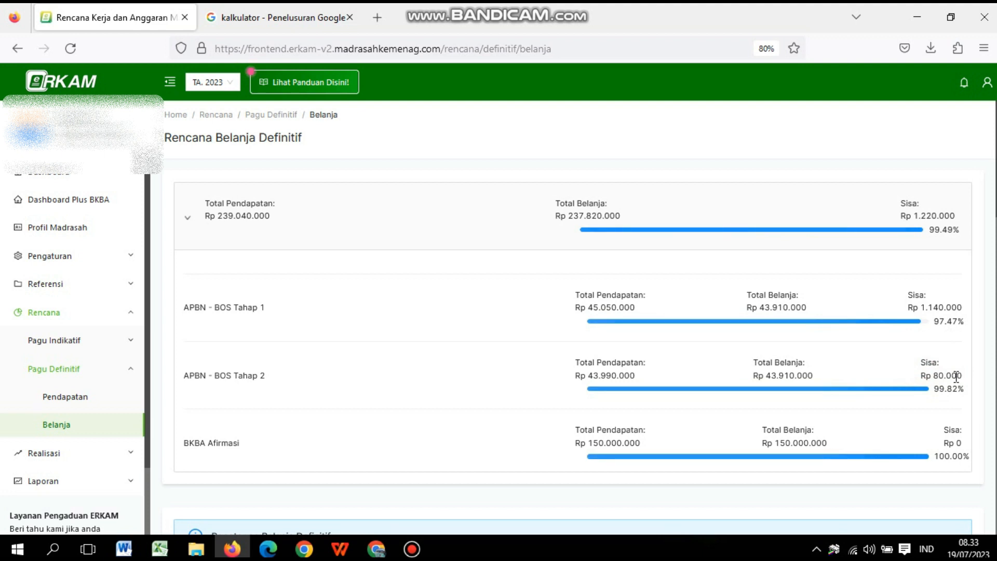
{"action": "left_click_drag", "start_coordinate": [921, 375], "coordinate": [956, 376]}
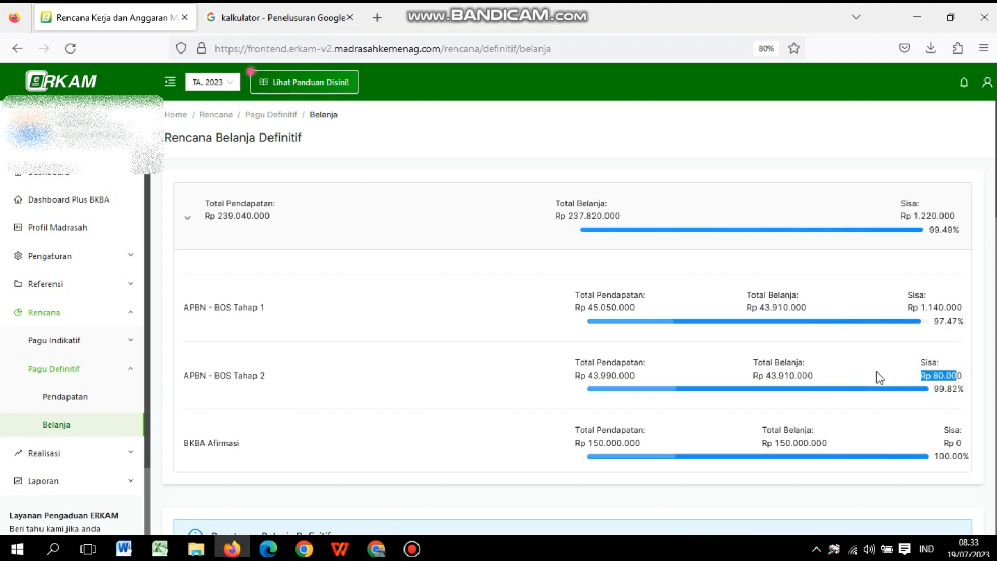
{"action": "left_click", "coordinate": [879, 378]}
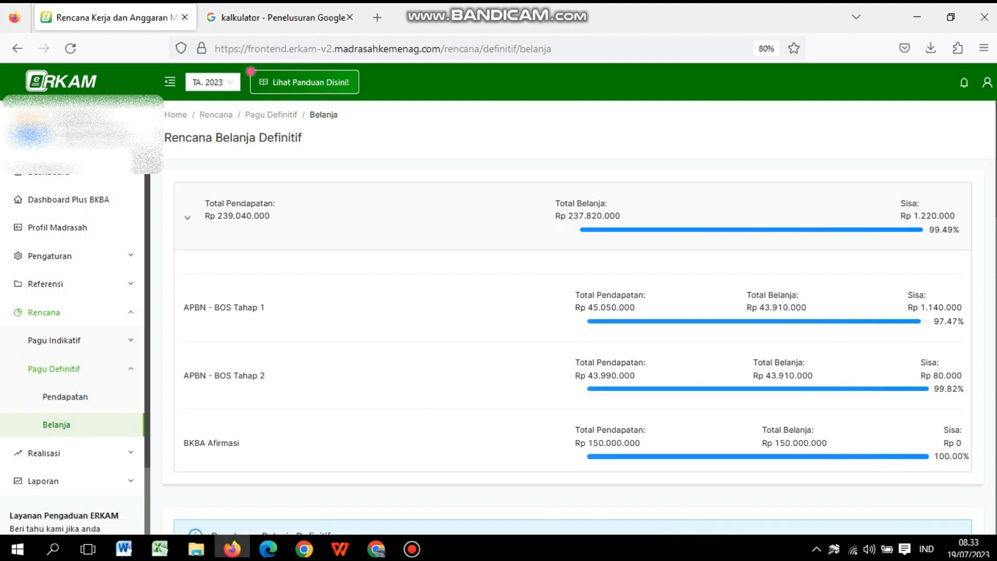
Step: Open the definitive spending details of Penyediaan Beban Operasional Madrasah under PENGEMBANGAN STANDAR PEMBIAYAAN
{"action": "scroll", "coordinate": [976, 311], "scroll_direction": "down", "scroll_amount": 10}
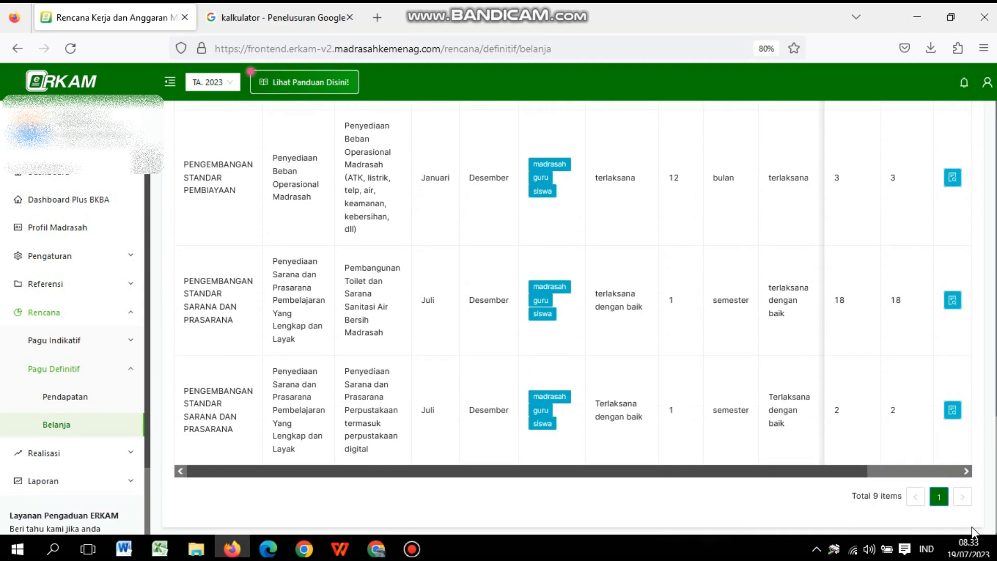
{"action": "left_click", "coordinate": [950, 185]}
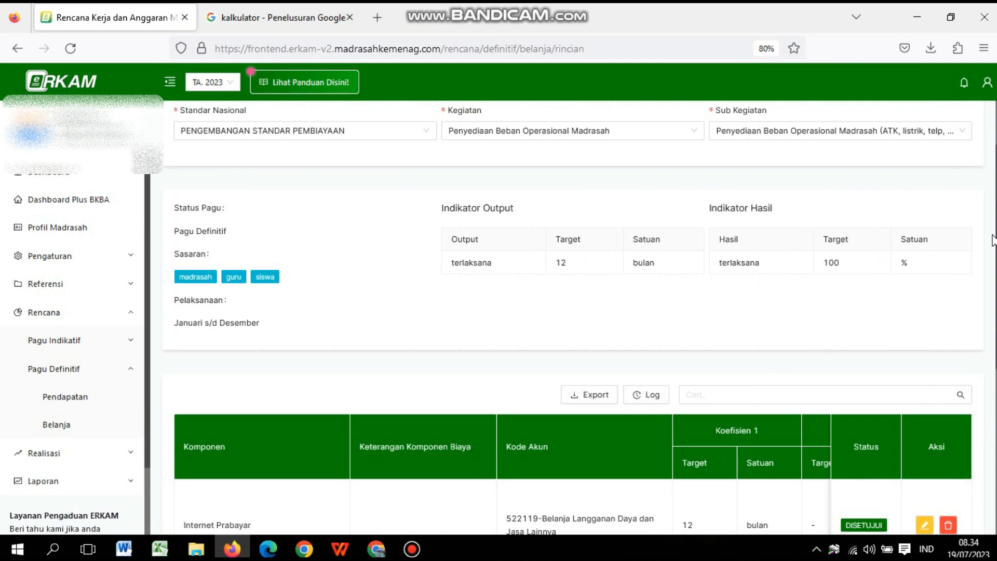
{"action": "left_click_drag", "start_coordinate": [995, 246], "coordinate": [992, 429]}
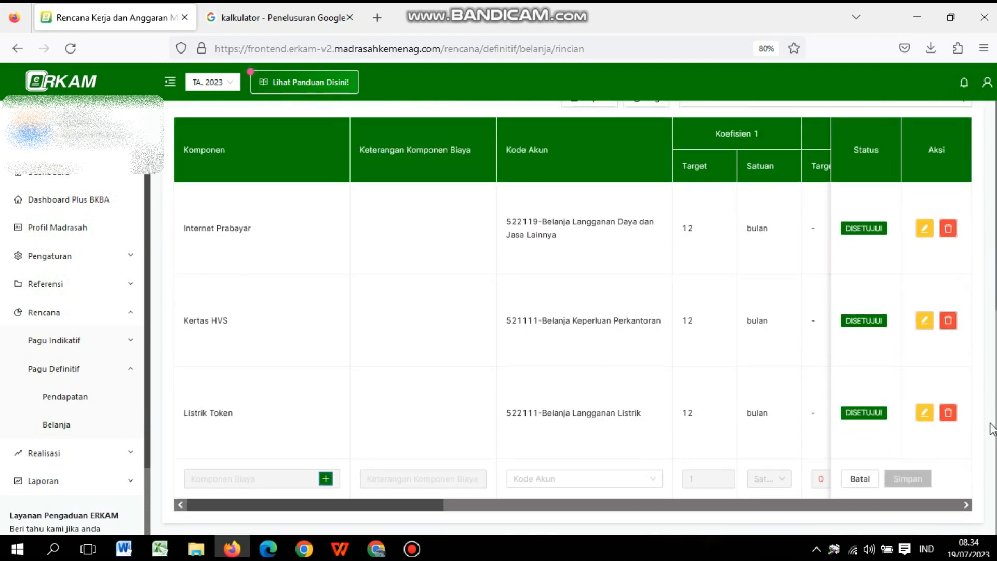
Step: Start choosing a cost component for the new spending row and search the component list for tinta, up to its second results page
{"action": "left_click", "coordinate": [326, 478]}
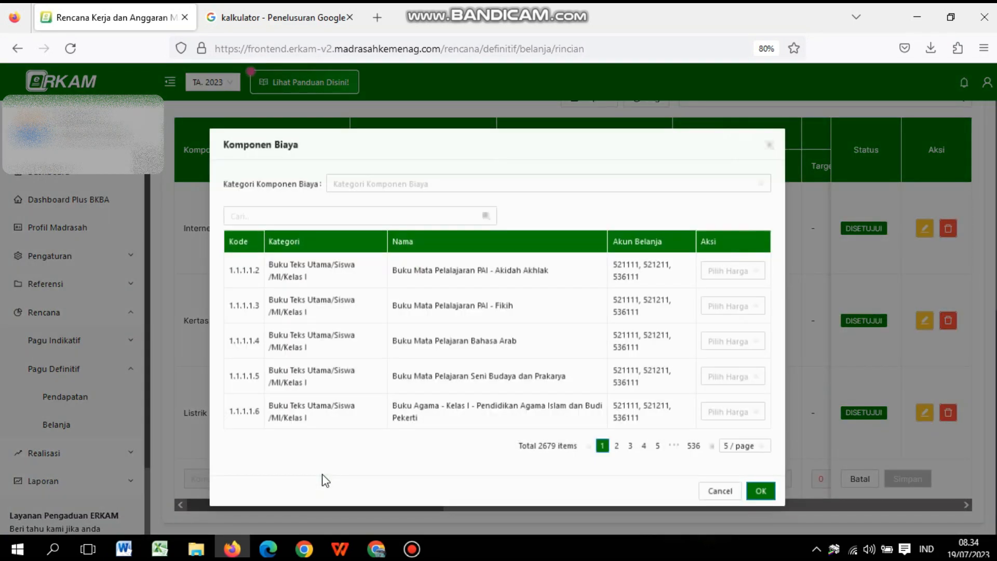
{"action": "left_click", "coordinate": [377, 213]}
{"action": "type", "text": "tinta"}
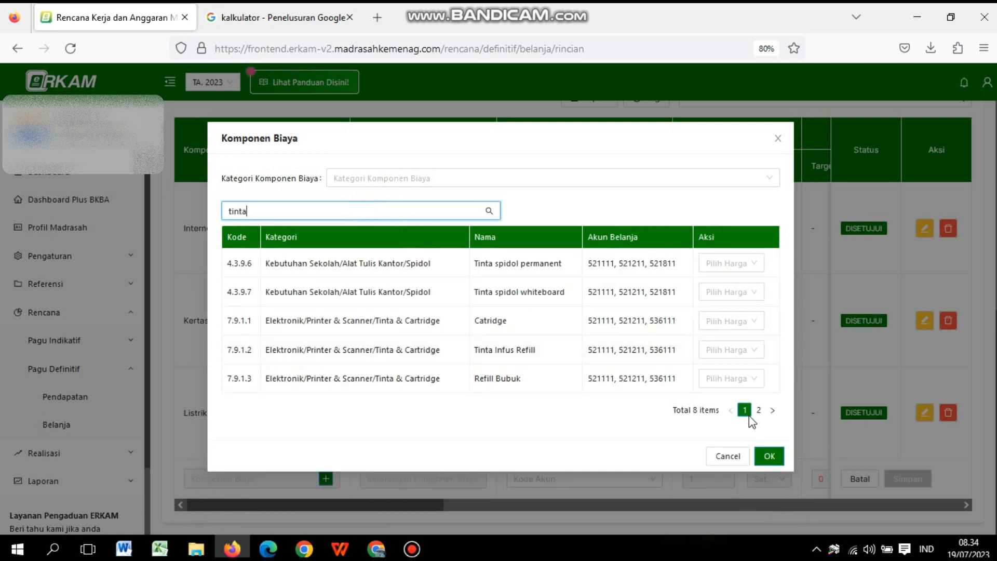
{"action": "left_click", "coordinate": [759, 410]}
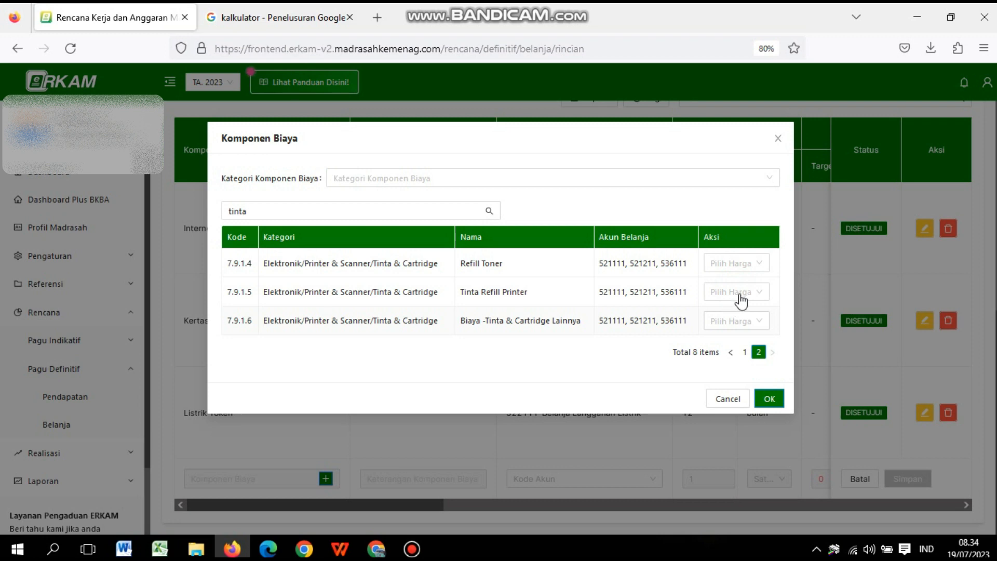
Step: Select Tinta Refill Printer as the cost component with a custom unit price of 190,000
{"action": "left_click", "coordinate": [739, 294]}
{"action": "left_click", "coordinate": [724, 358]}
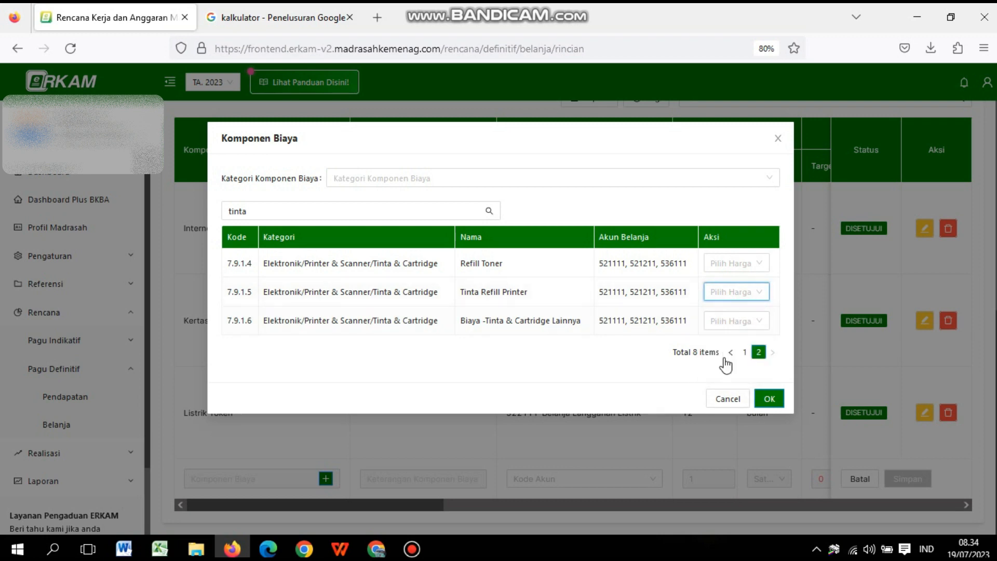
{"action": "left_click", "coordinate": [739, 294]}
{"action": "left_click", "coordinate": [726, 370]}
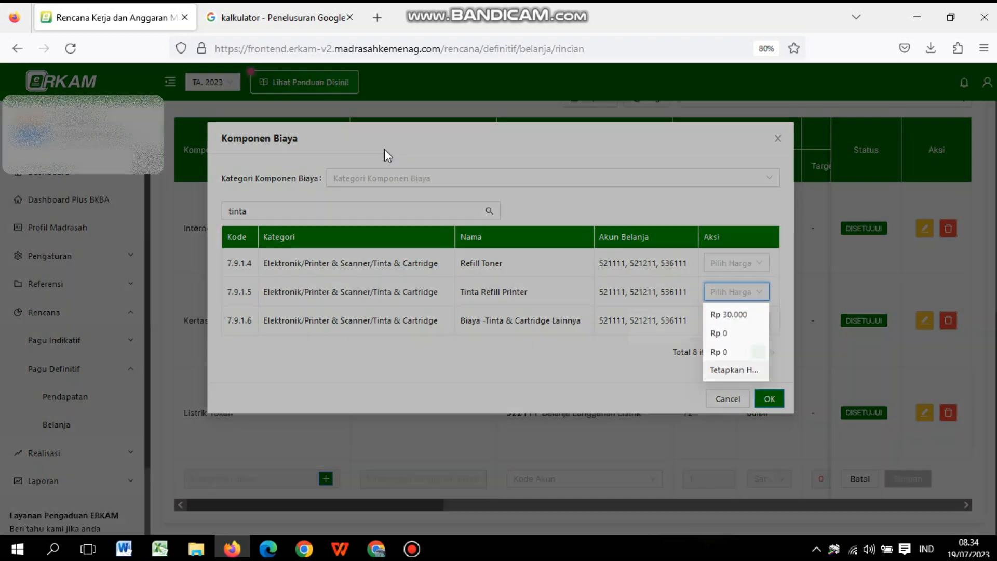
{"action": "left_click", "coordinate": [451, 200]}
{"action": "type", "text": "18"}
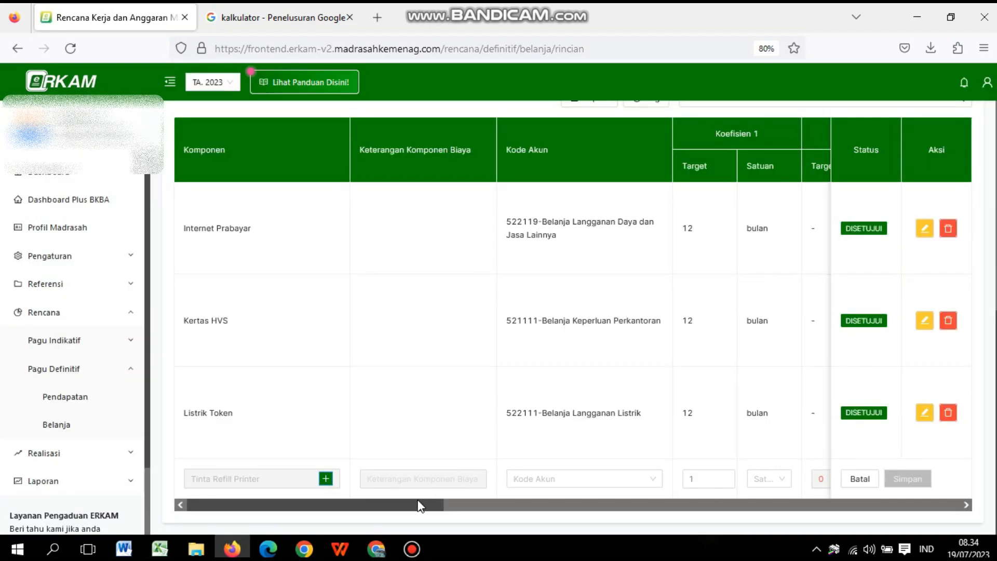
Step: Assign account code 521111-Belanja Keperluan Perkantoran to the new row and set its first coefficient to 6 botol
{"action": "left_click_drag", "start_coordinate": [420, 505], "coordinate": [477, 506]}
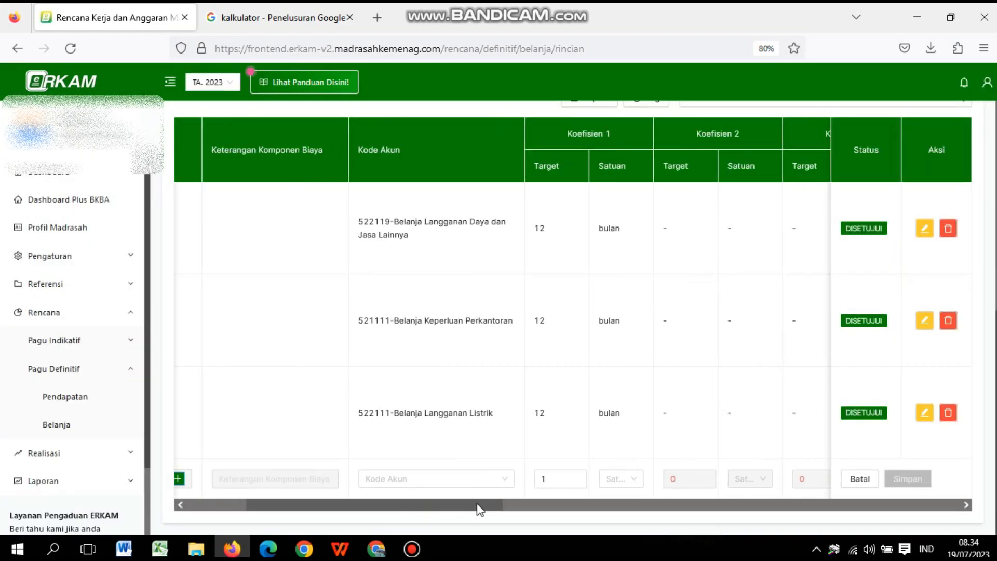
{"action": "left_click", "coordinate": [451, 477]}
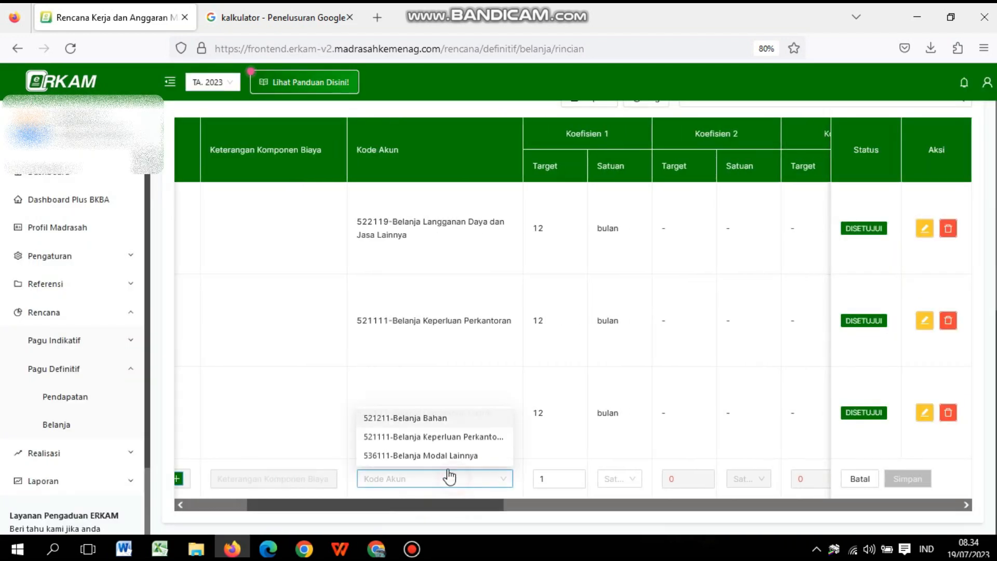
{"action": "left_click", "coordinate": [467, 437]}
{"action": "left_click", "coordinate": [559, 478]}
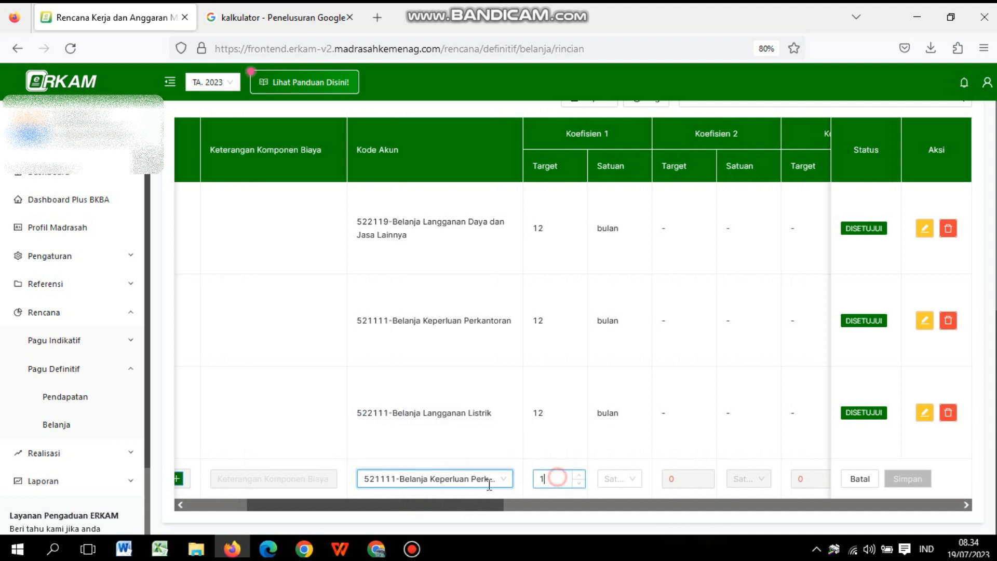
{"action": "key", "text": "BackSpace"}
{"action": "type", "text": "6"}
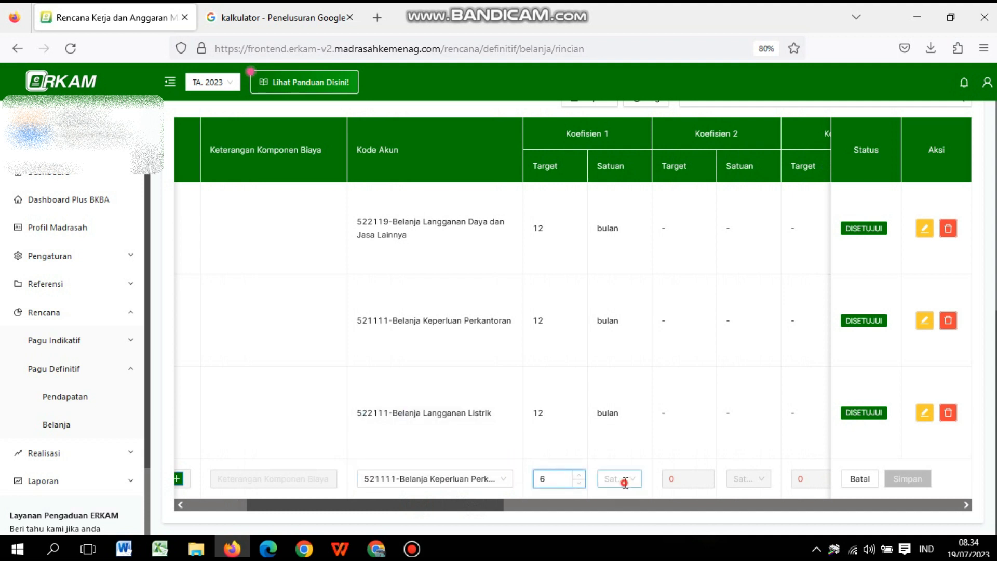
{"action": "left_click", "coordinate": [626, 483]}
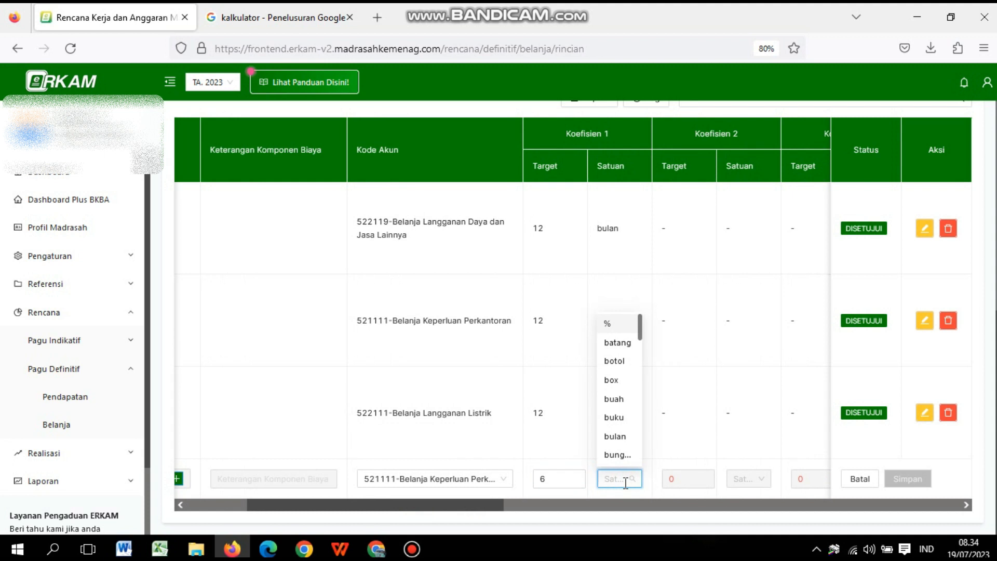
{"action": "type", "text": "boto"}
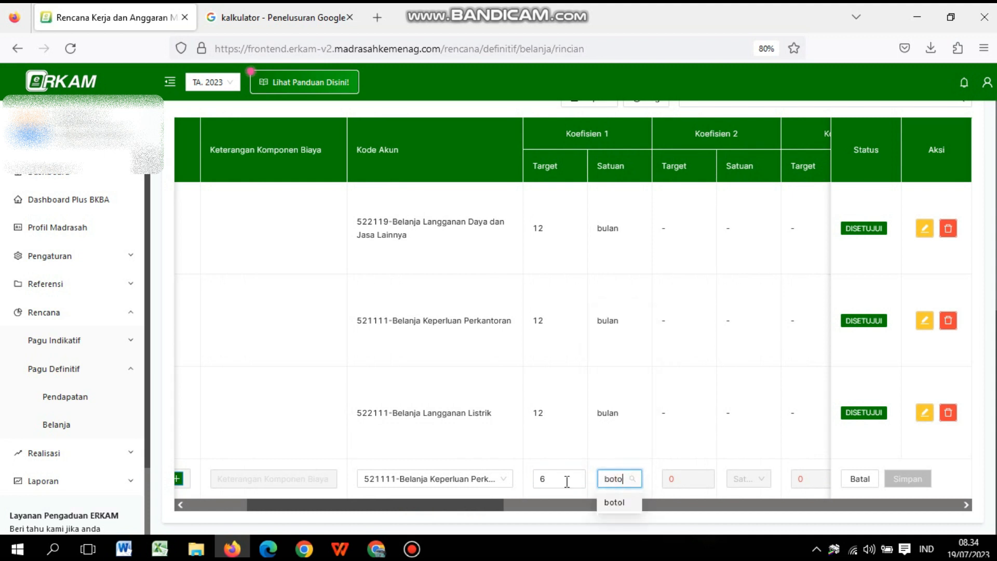
{"action": "key", "text": "ctrl+a"}
{"action": "left_click", "coordinate": [628, 502]}
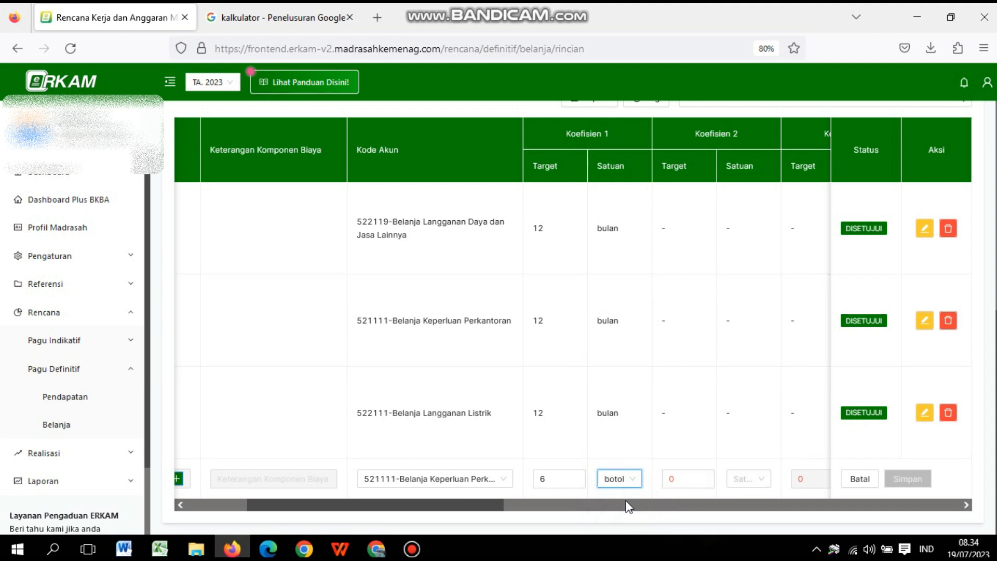
Step: Set the PPN option of the new Tinta Refill Printer row to Tidak ada PPN
{"action": "left_click_drag", "start_coordinate": [497, 504], "coordinate": [721, 509]}
{"action": "left_click", "coordinate": [654, 478]}
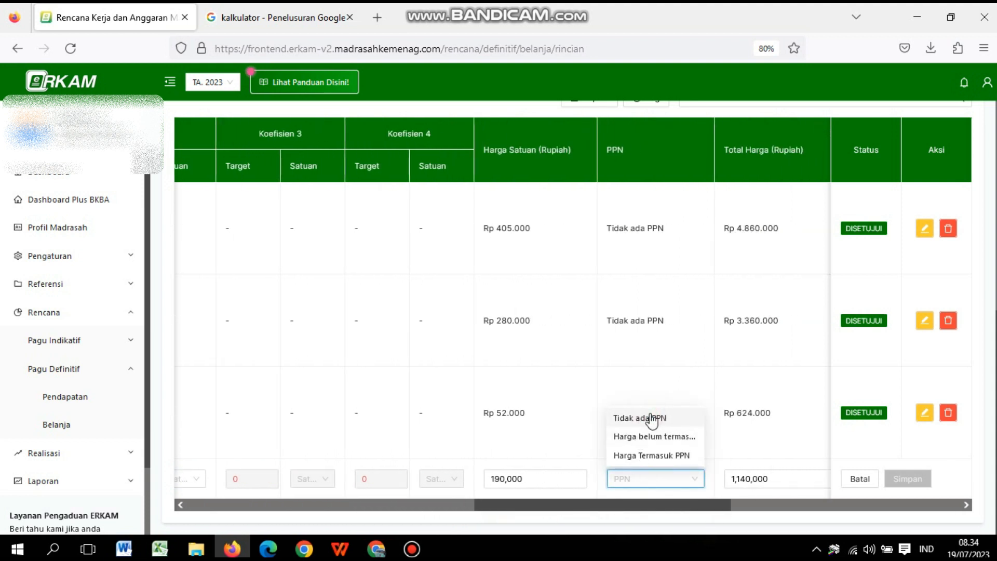
{"action": "left_click", "coordinate": [651, 415]}
Step: Add APBN - BOS Tahap 1 as the row's funding source with an allocated quantity of 6, and save the allocation
{"action": "left_click_drag", "start_coordinate": [593, 511], "coordinate": [898, 505]}
{"action": "left_click", "coordinate": [429, 483]}
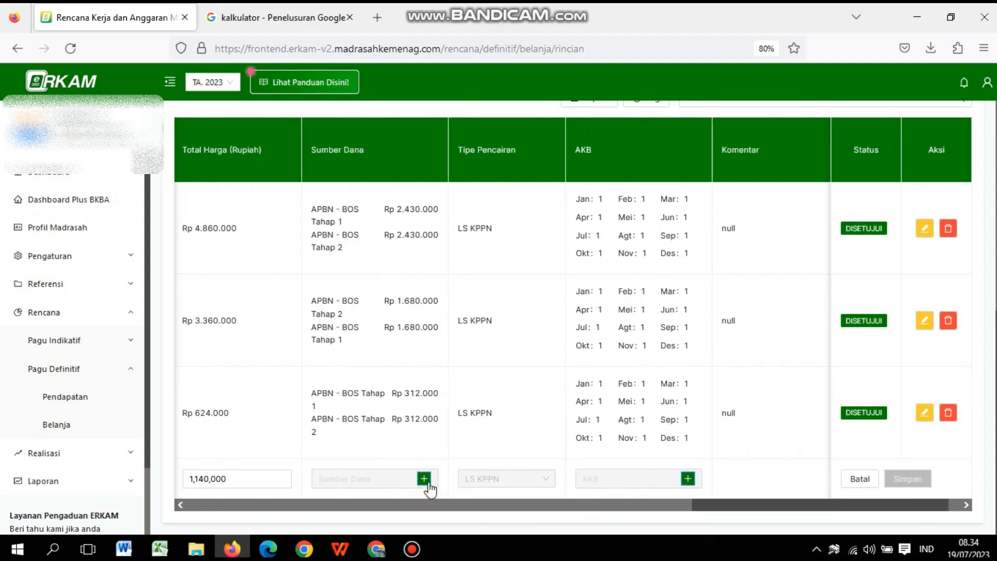
{"action": "left_click", "coordinate": [423, 477]}
{"action": "left_click", "coordinate": [262, 316]}
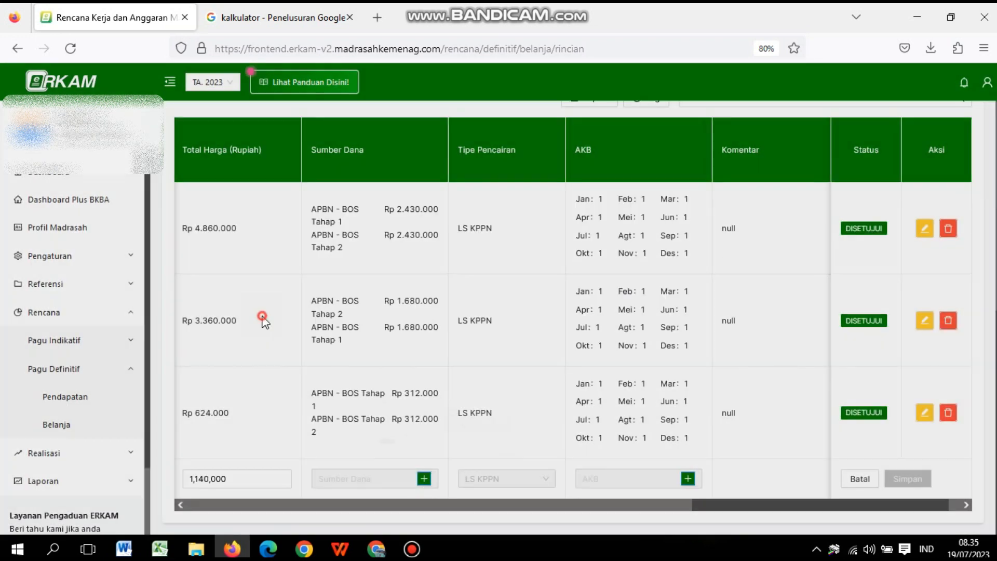
{"action": "left_click", "coordinate": [423, 477]}
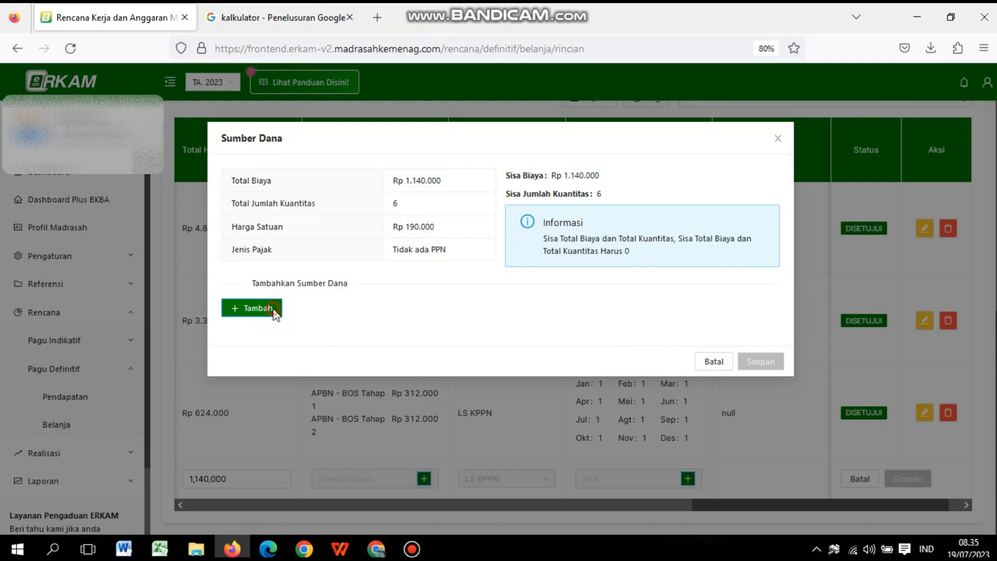
{"action": "left_click", "coordinate": [257, 308]}
{"action": "left_click", "coordinate": [285, 333]}
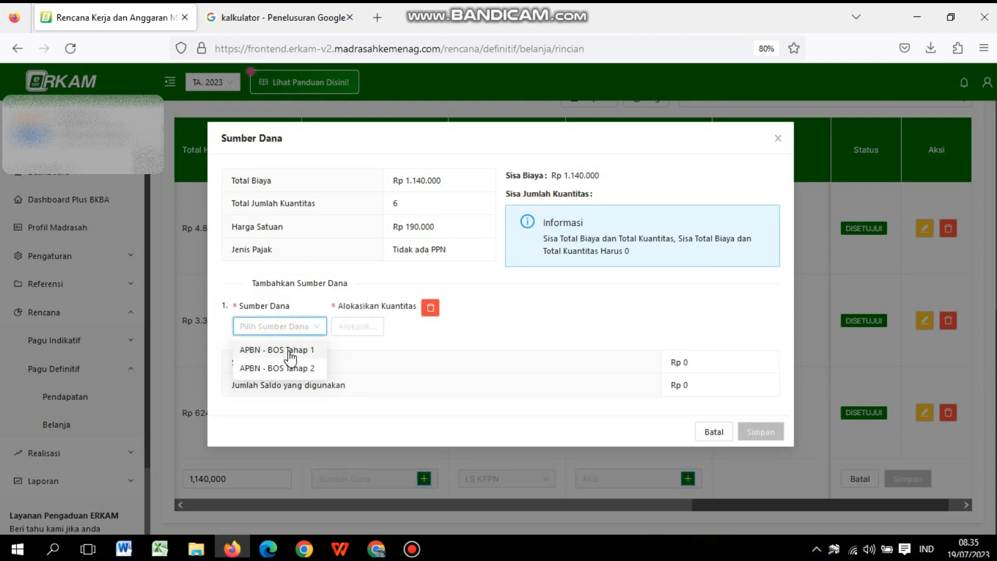
{"action": "left_click", "coordinate": [289, 350]}
{"action": "left_click", "coordinate": [352, 327]}
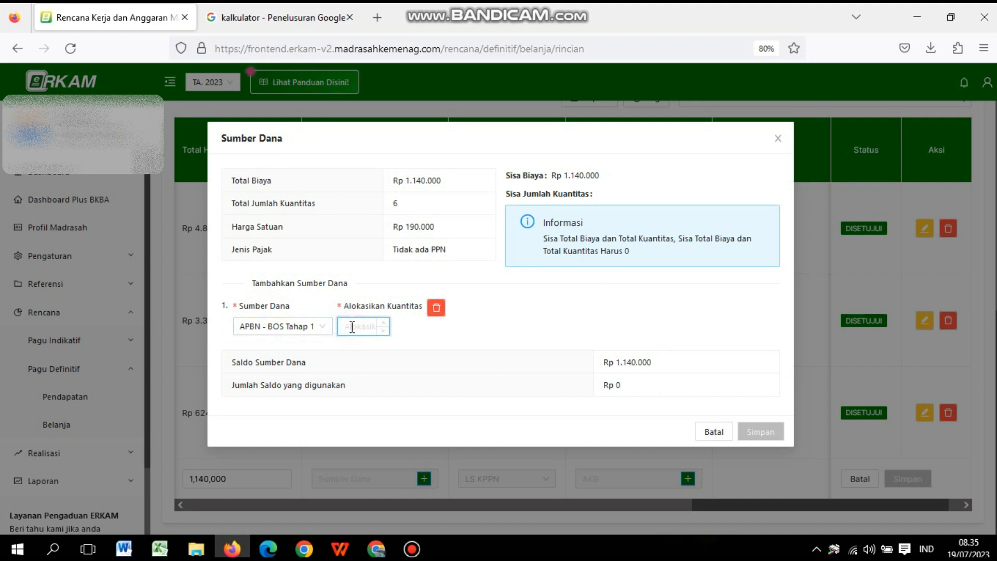
{"action": "type", "text": "6"}
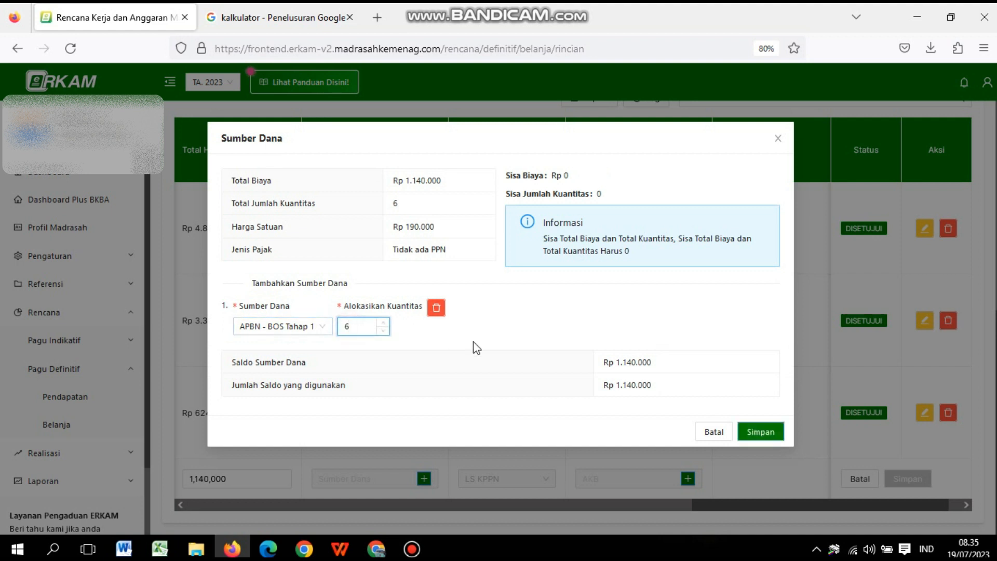
{"action": "left_click", "coordinate": [759, 432]}
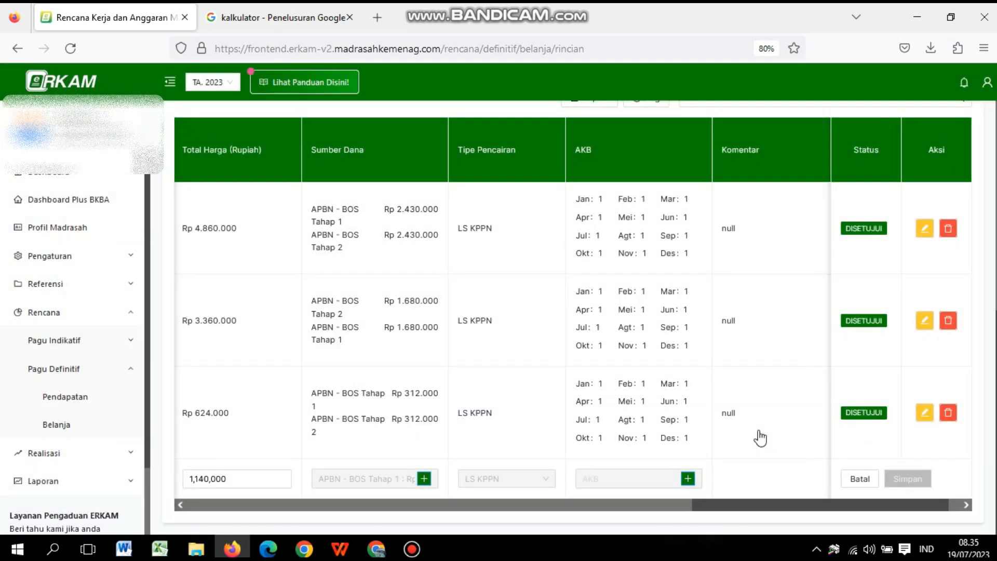
{"action": "left_click", "coordinate": [688, 477]}
{"action": "left_click", "coordinate": [394, 231]}
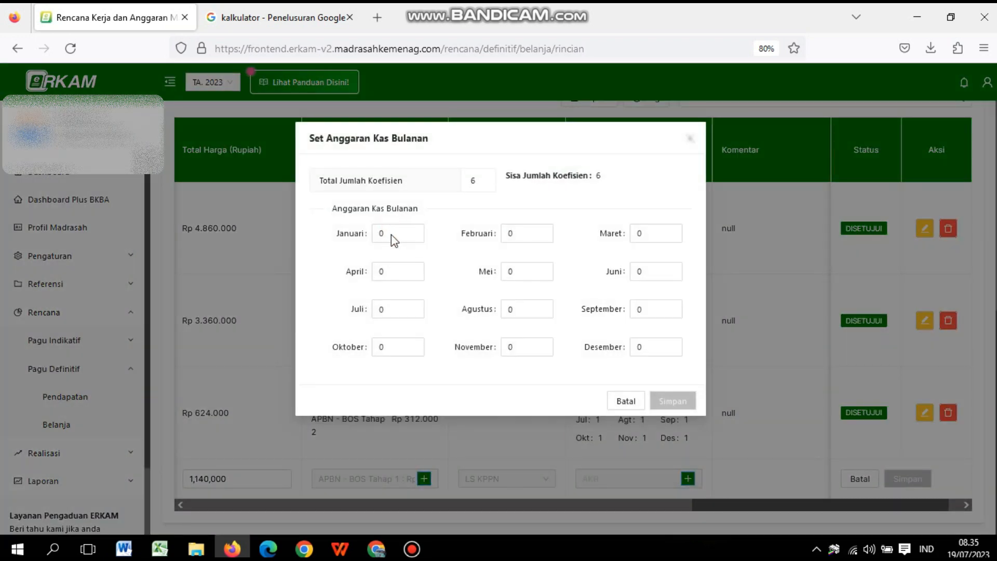
{"action": "key", "text": "Escape"}
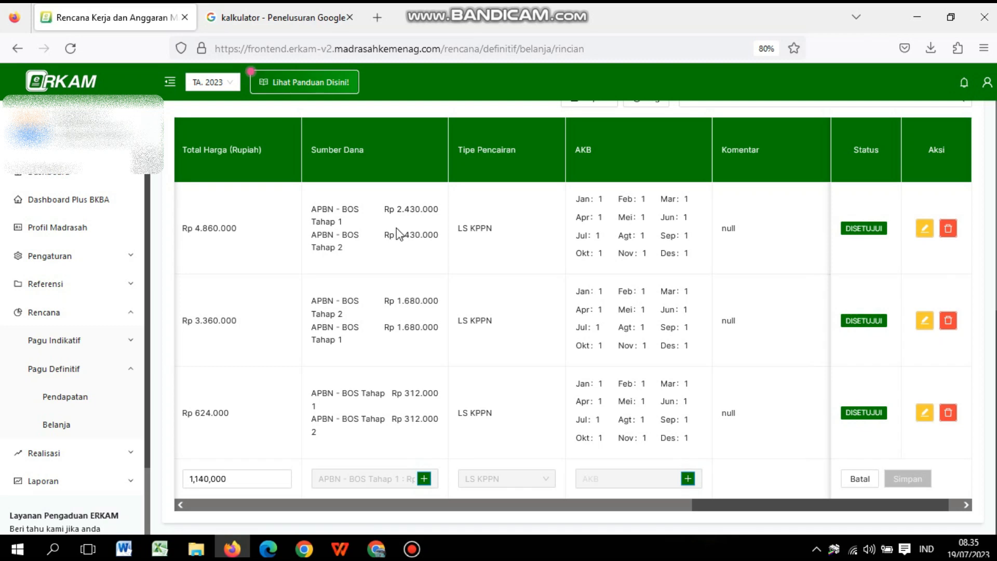
Step: In the row's monthly cash budget, allocate 1 each to Januari, Februari and Maret
{"action": "left_click", "coordinate": [688, 478]}
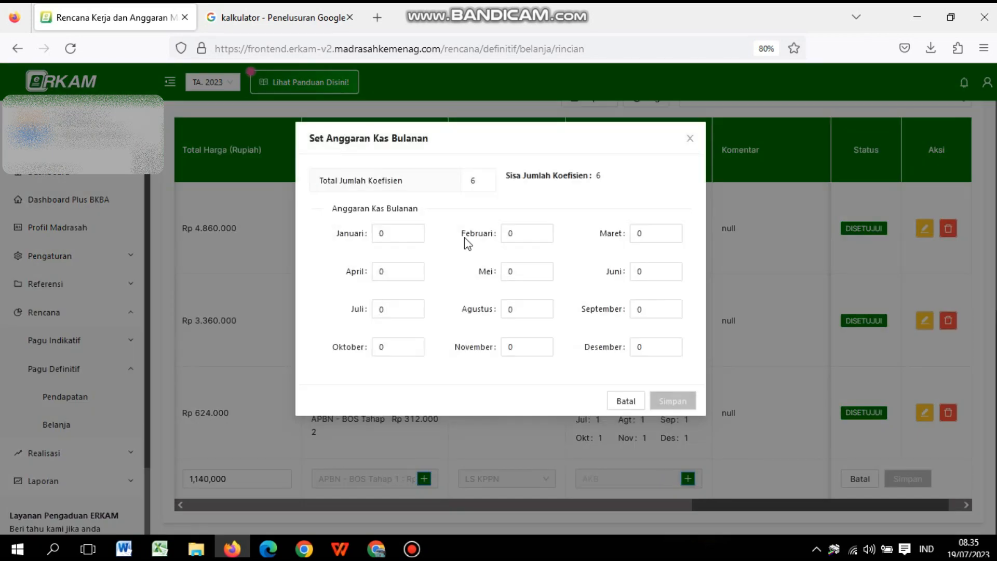
{"action": "left_click", "coordinate": [390, 235]}
{"action": "type", "text": "1"}
{"action": "left_click", "coordinate": [511, 233]}
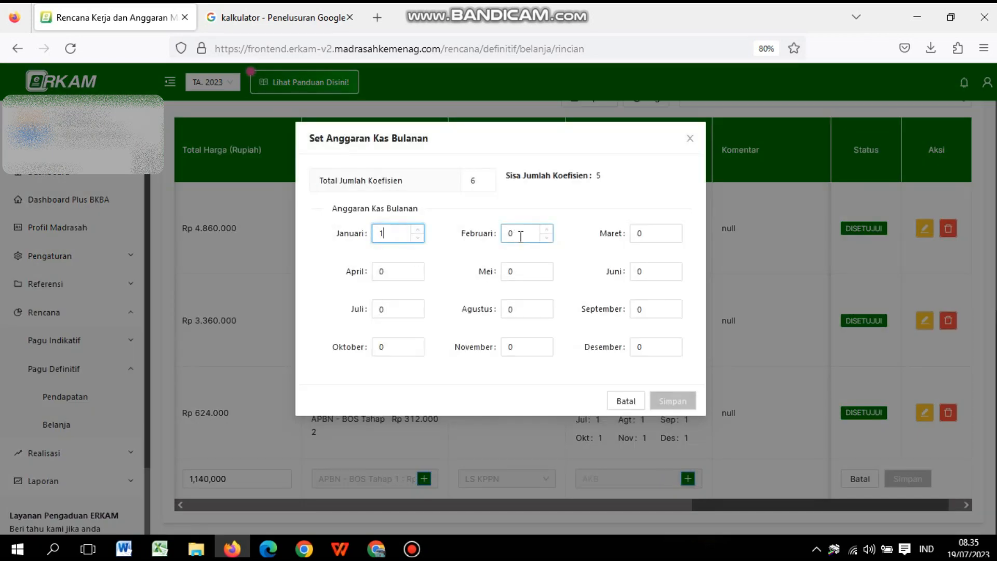
{"action": "type", "text": "1"}
{"action": "double_click", "coordinate": [653, 235]}
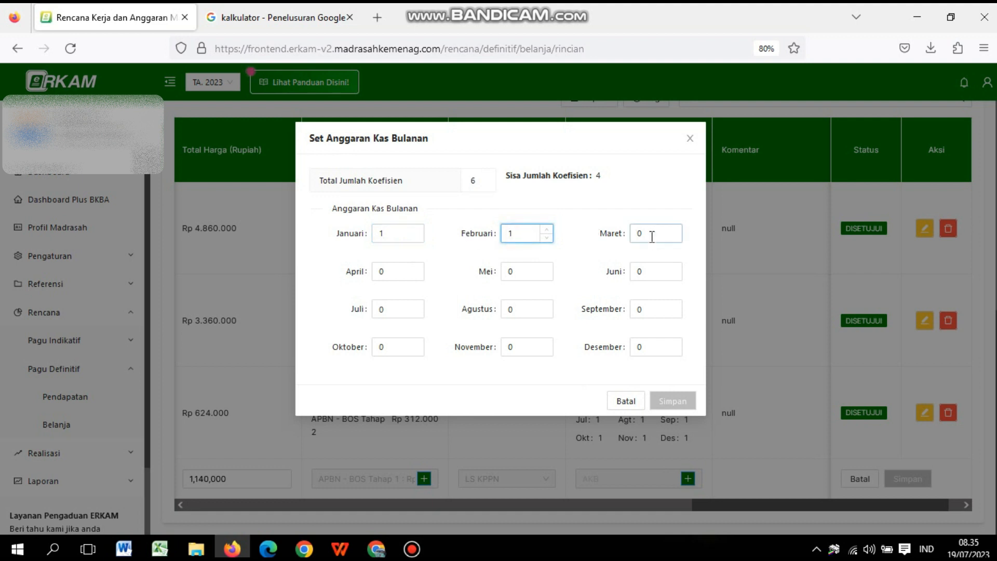
{"action": "type", "text": "1"}
Step: Allocate 1 each to Juni, Mei and April, and save the monthly cash budget
{"action": "left_click", "coordinate": [652, 274]}
{"action": "double_click", "coordinate": [652, 274]}
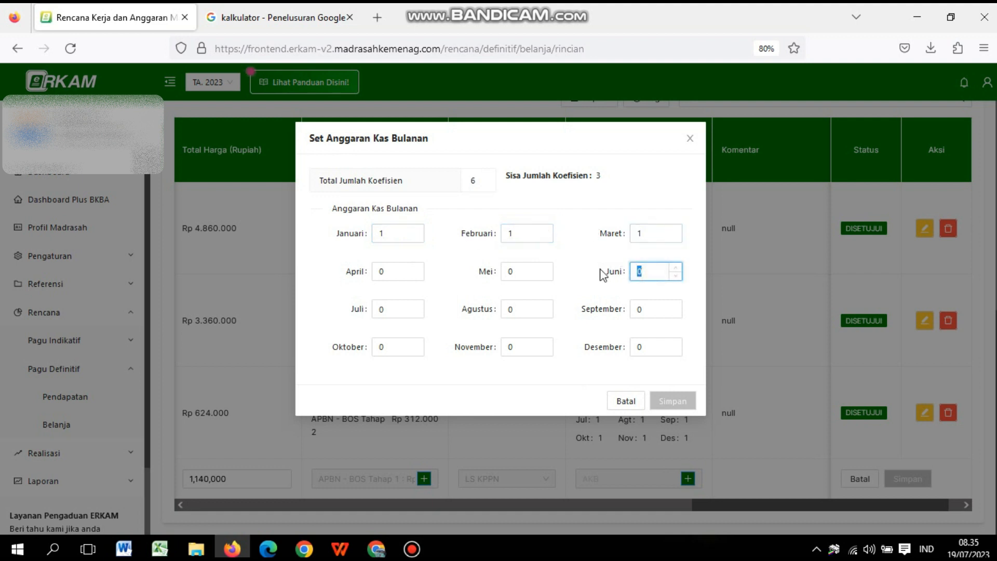
{"action": "type", "text": "1"}
{"action": "double_click", "coordinate": [529, 272]}
{"action": "type", "text": "1"}
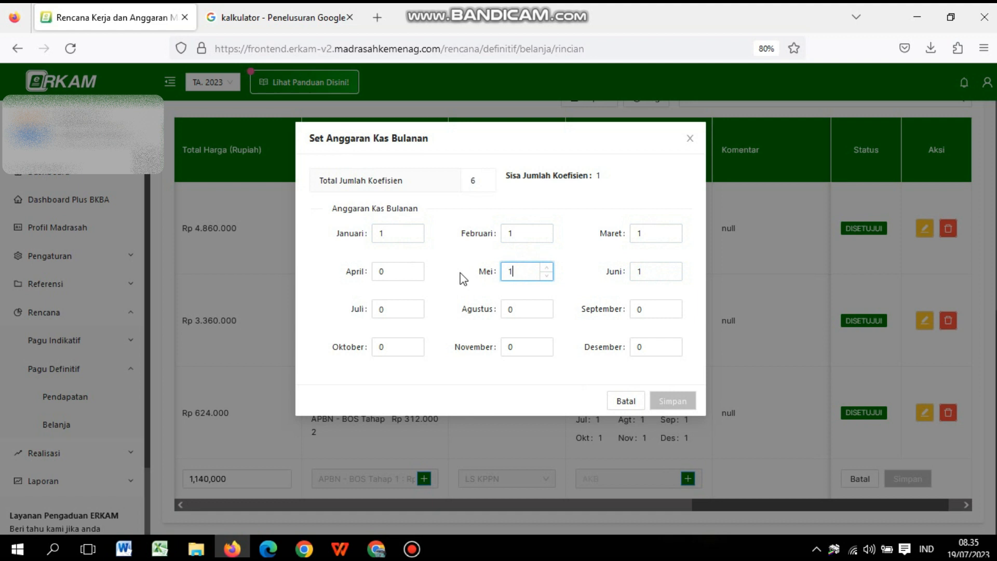
{"action": "double_click", "coordinate": [396, 271]}
{"action": "type", "text": "1"}
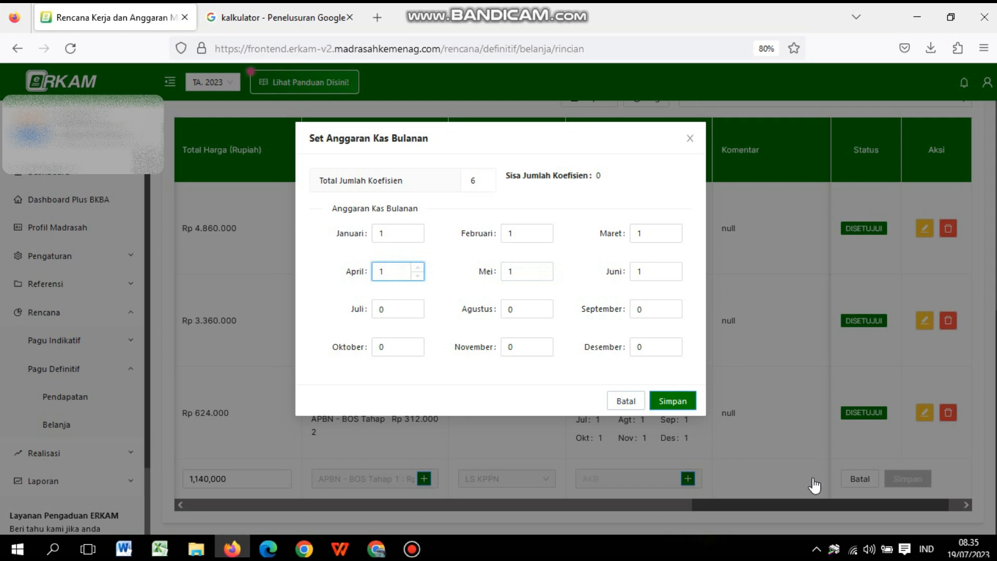
{"action": "left_click", "coordinate": [674, 403]}
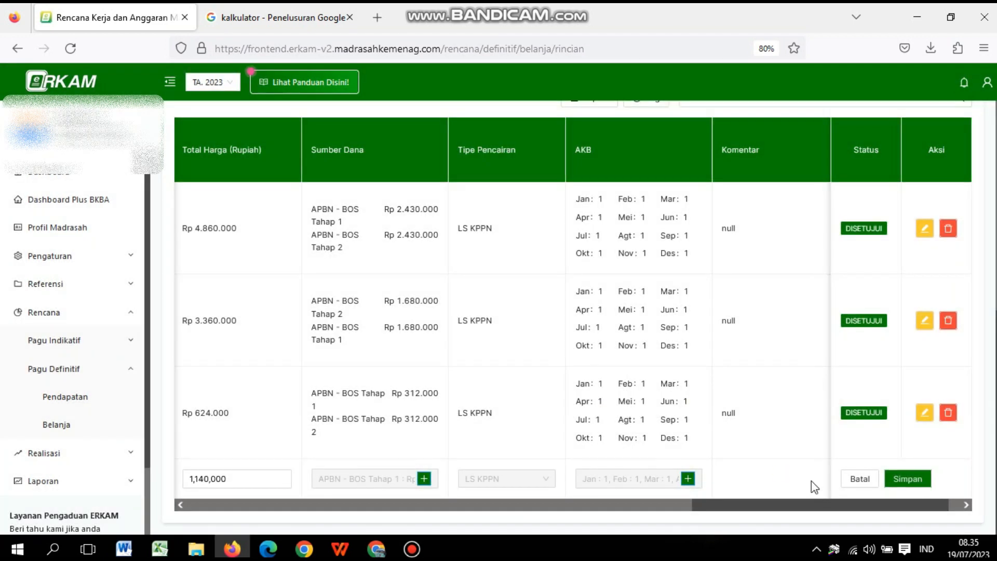
Step: Save the new Tinta Refill Printer item and check it in the spending details
{"action": "left_click", "coordinate": [908, 480]}
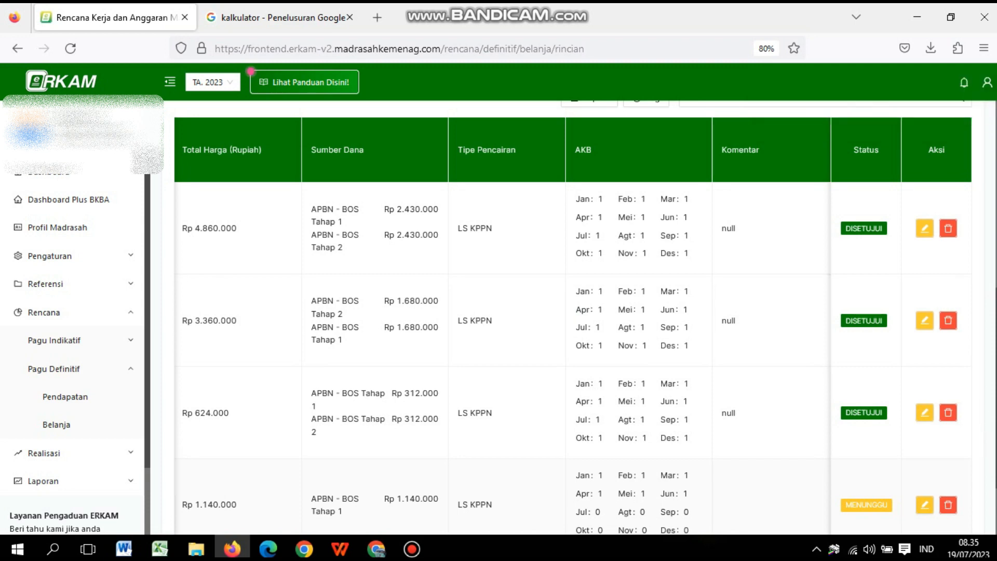
{"action": "scroll", "coordinate": [716, 509], "scroll_direction": "down", "scroll_amount": 1}
{"action": "scroll", "coordinate": [716, 509], "scroll_direction": "up", "scroll_amount": 6}
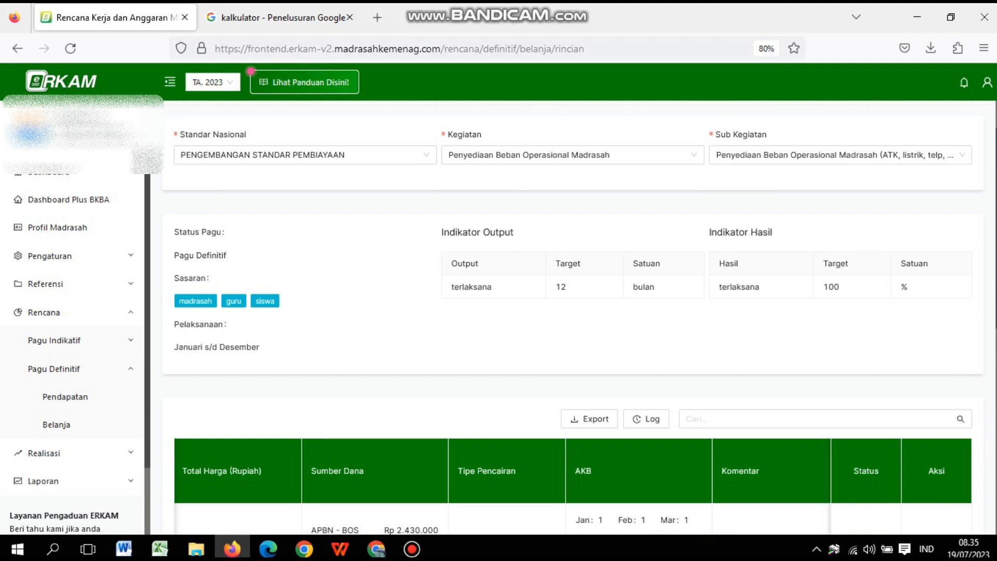
Step: Open the cost component list for the new entry row below Tinta Refill Printer
{"action": "scroll", "coordinate": [571, 312], "scroll_direction": "down", "scroll_amount": 8}
{"action": "left_click_drag", "start_coordinate": [845, 507], "coordinate": [142, 462]}
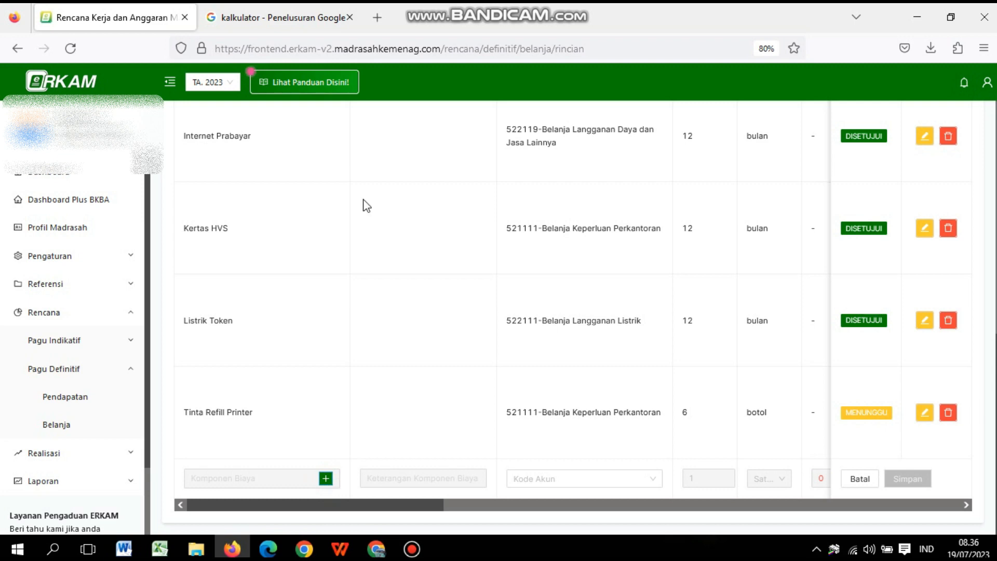
{"action": "left_click", "coordinate": [325, 478]}
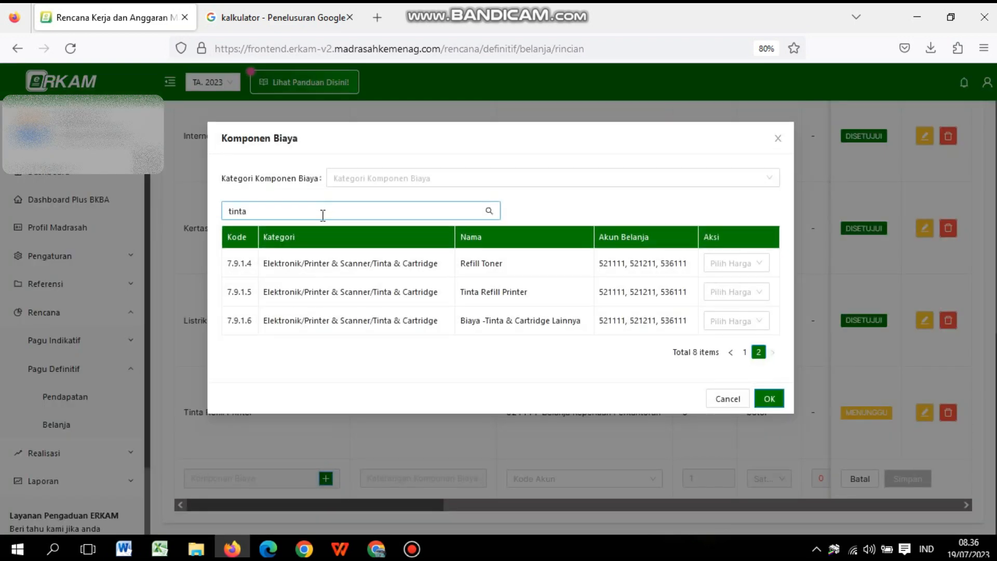
Step: Search the cost components for "sapu" and clear the search
{"action": "left_click_drag", "start_coordinate": [323, 212], "coordinate": [123, 207]}
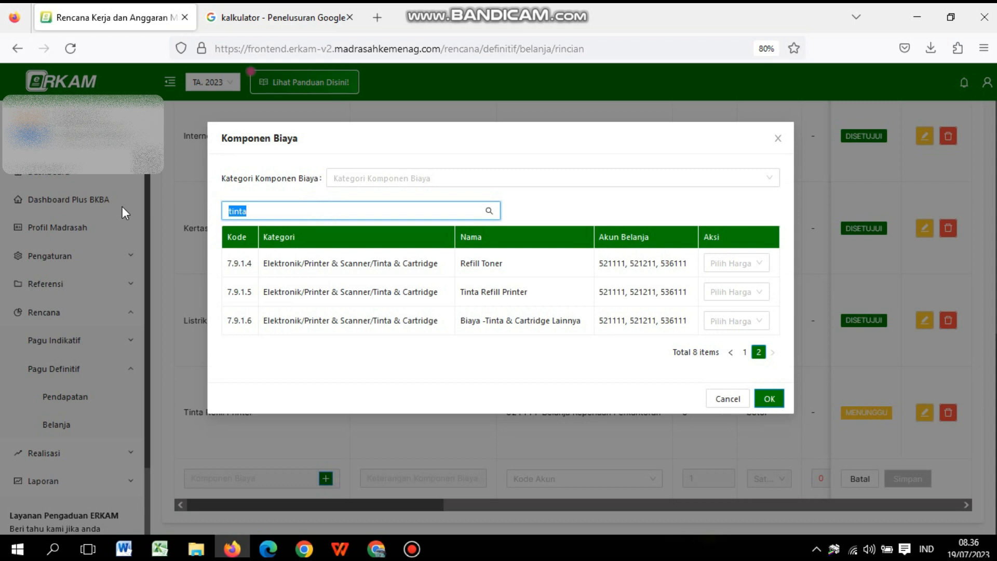
{"action": "type", "text": "sapu"}
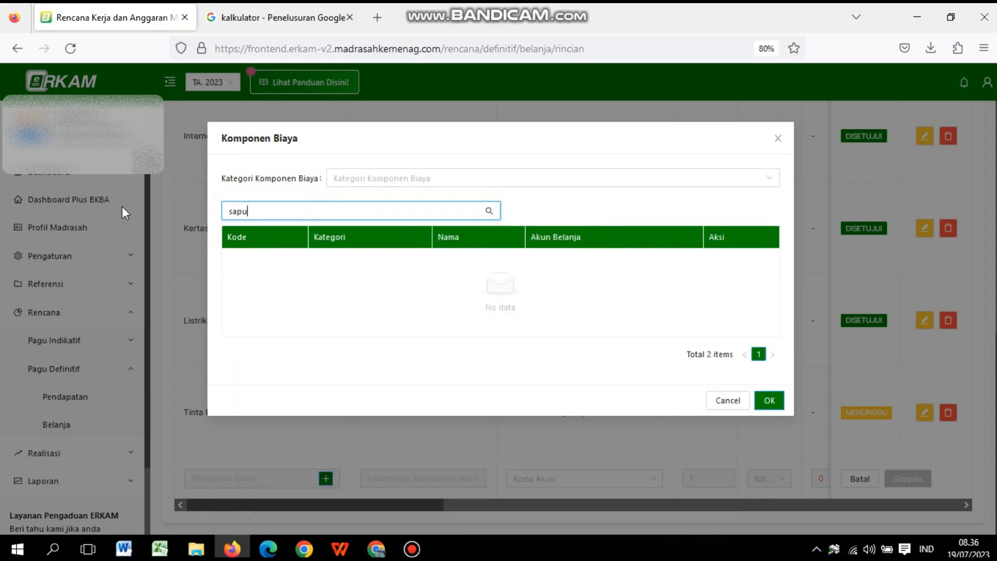
{"action": "key", "text": "BackSpace"}
{"action": "key", "text": "BackSpace"}
{"action": "key", "text": "BackSpace"}
{"action": "key", "text": "BackSpace"}
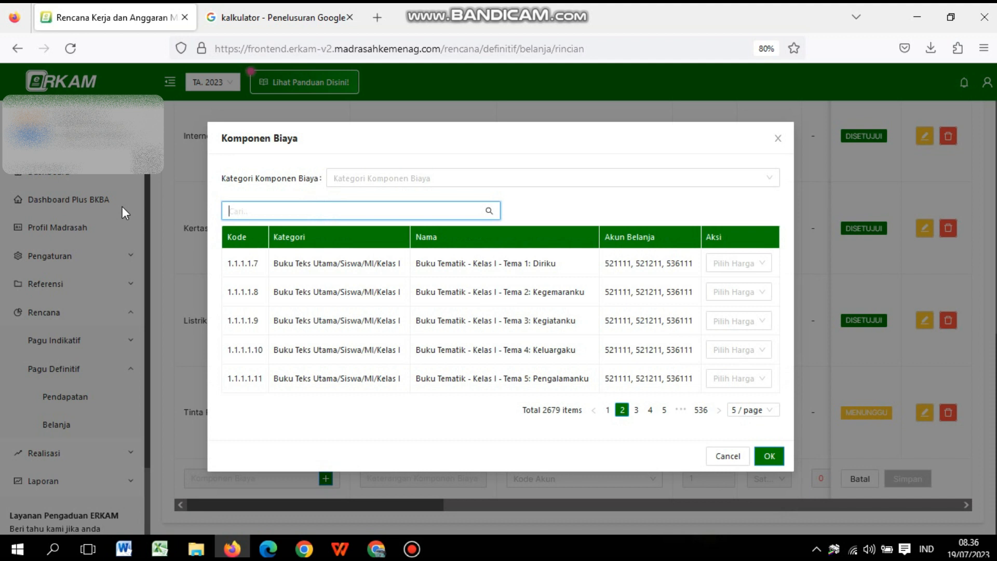
Step: Search the cost components for "tempat" and choose Tempat sampah with a custom unit price of Rp 20,000
{"action": "type", "text": "tempa"}
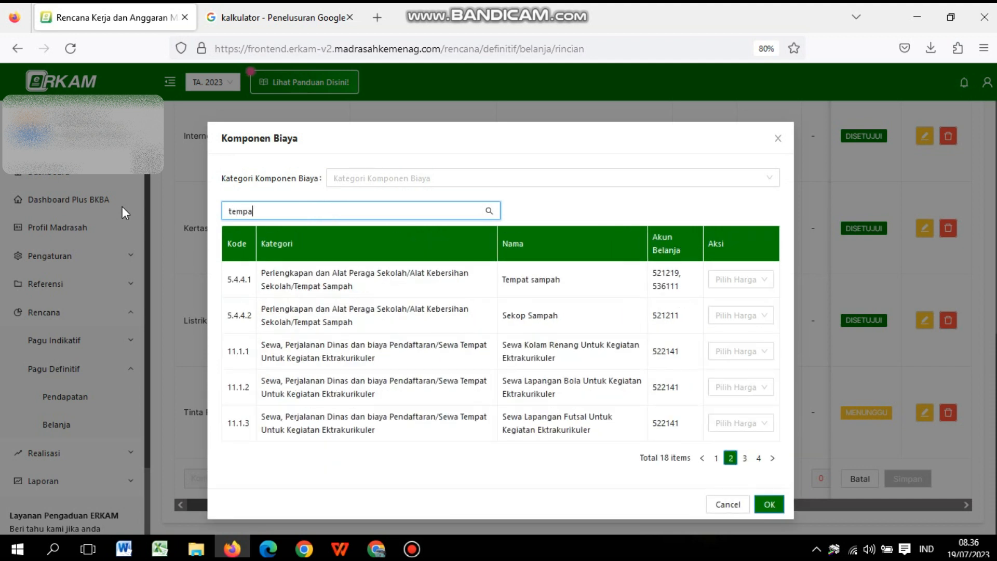
{"action": "type", "text": "t"}
{"action": "left_click", "coordinate": [743, 283]}
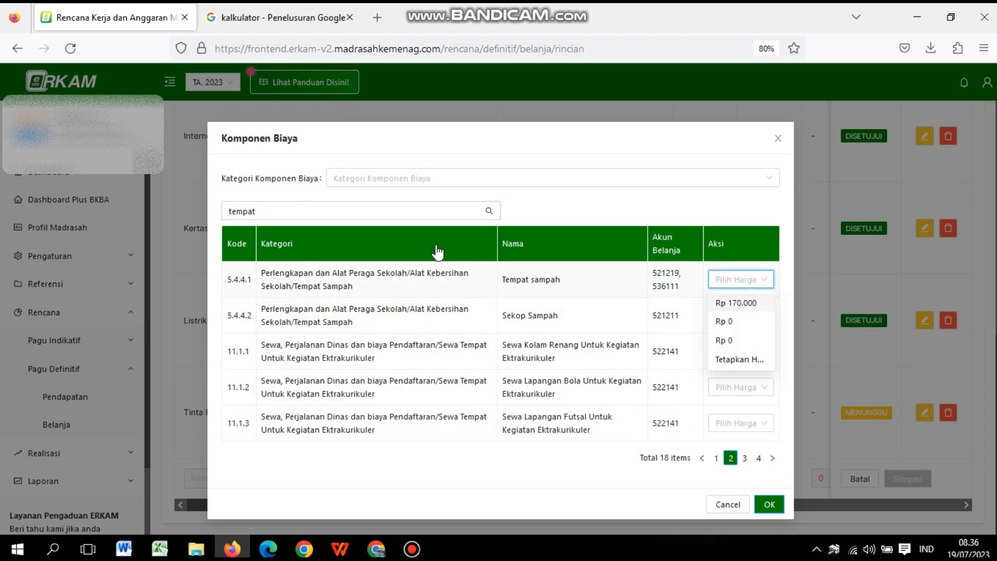
{"action": "left_click", "coordinate": [730, 358]}
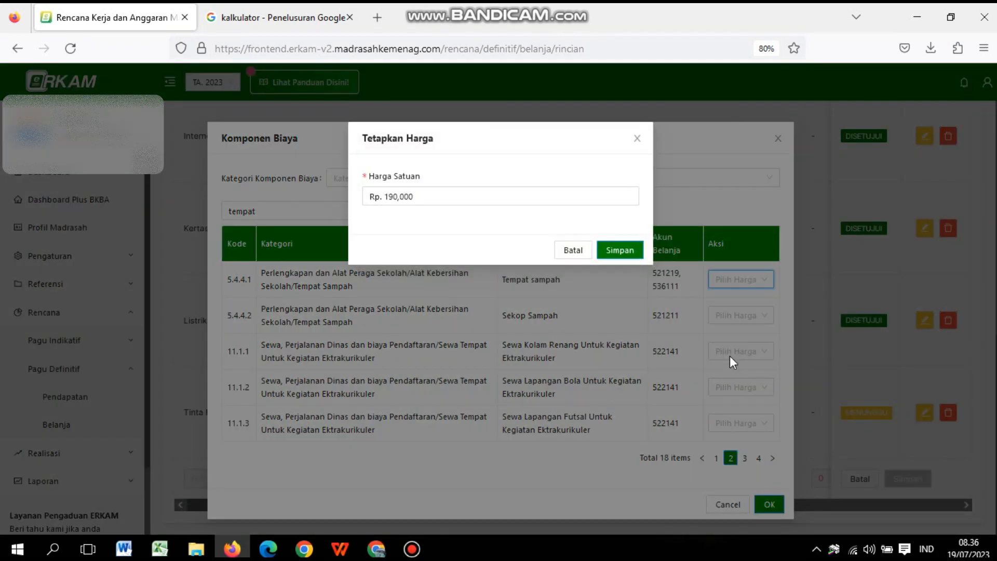
{"action": "double_click", "coordinate": [440, 201]}
{"action": "type", "text": "2"}
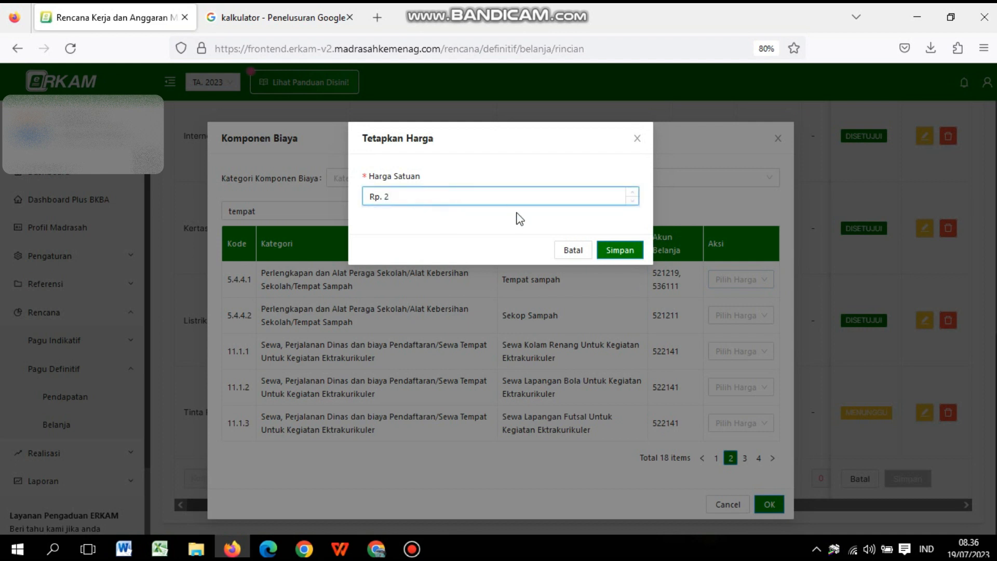
{"action": "type", "text": "0,000"}
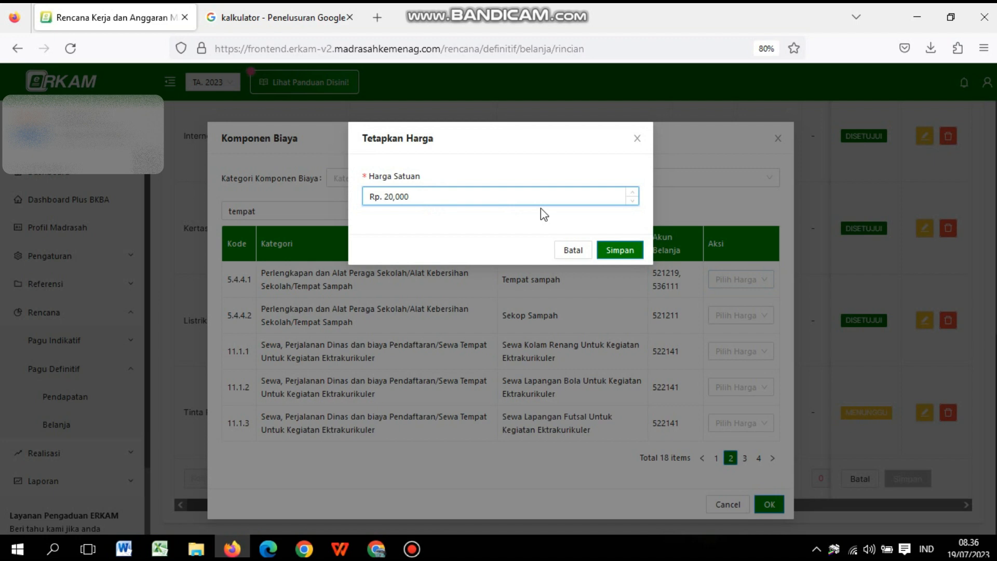
{"action": "left_click", "coordinate": [617, 252]}
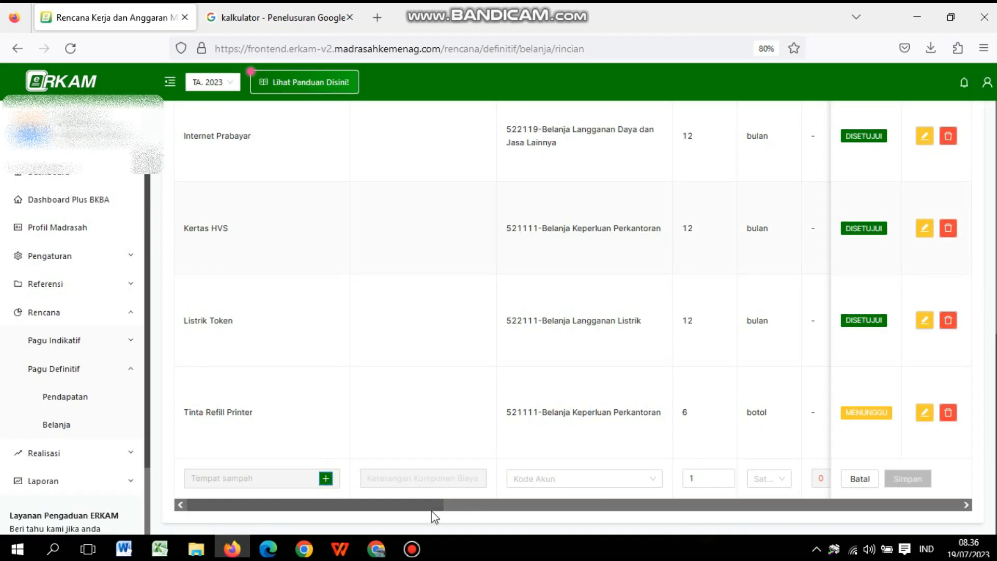
Step: Set the Tempat sampah row's account code to 536111-Belanja Modal Lainnya
{"action": "left_click_drag", "start_coordinate": [434, 514], "coordinate": [485, 516]}
{"action": "left_click", "coordinate": [483, 475]}
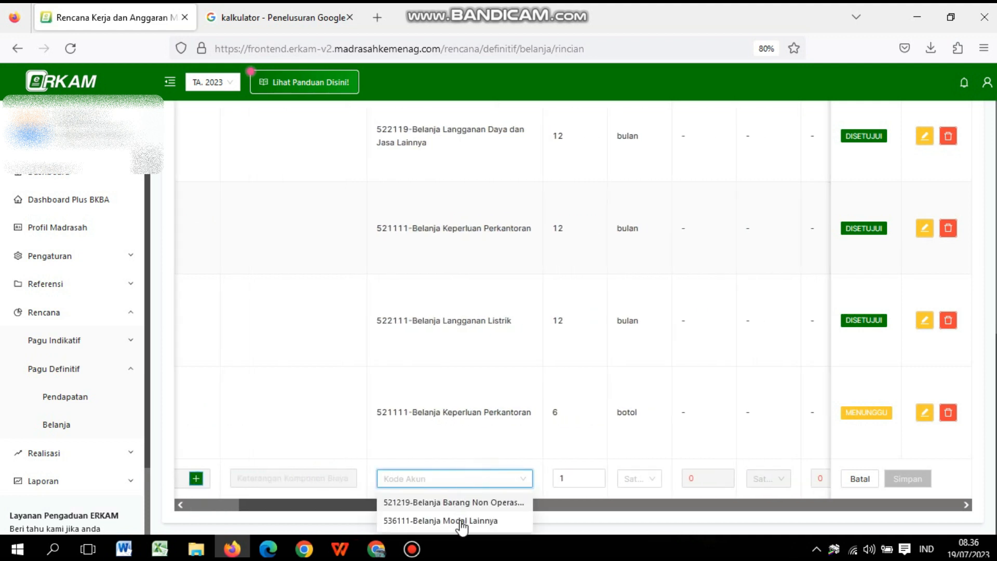
{"action": "left_click", "coordinate": [456, 520]}
Step: Set the Tempat sampah row's quantity to 4 and its unit to buah
{"action": "left_click", "coordinate": [577, 479]}
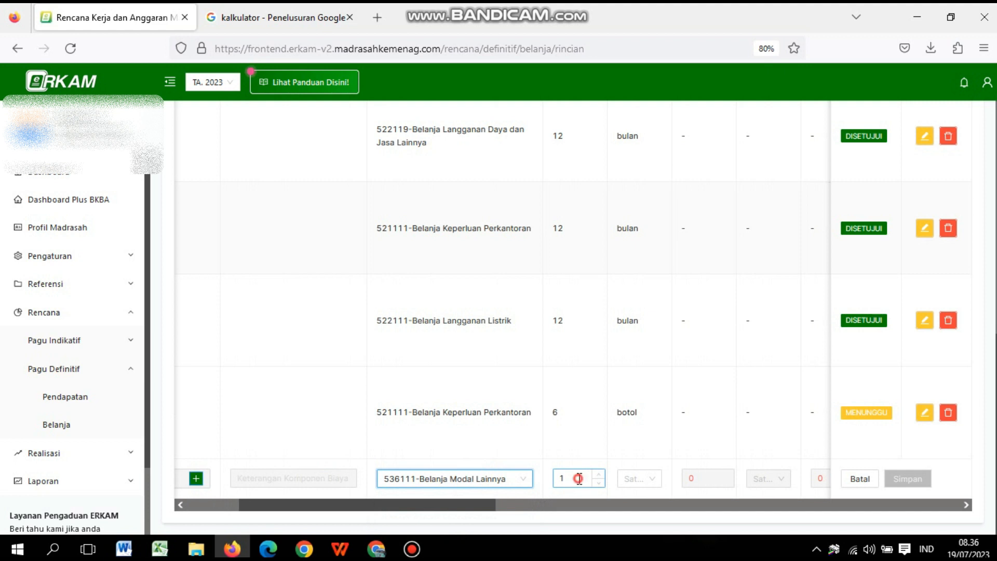
{"action": "left_click_drag", "start_coordinate": [579, 478], "coordinate": [499, 498]}
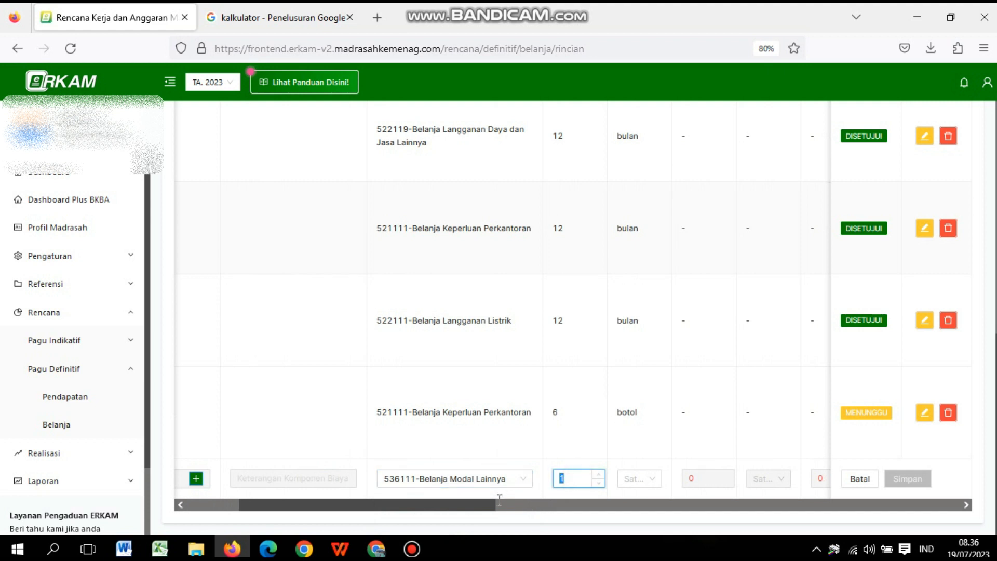
{"action": "type", "text": "4"}
{"action": "left_click", "coordinate": [643, 481]}
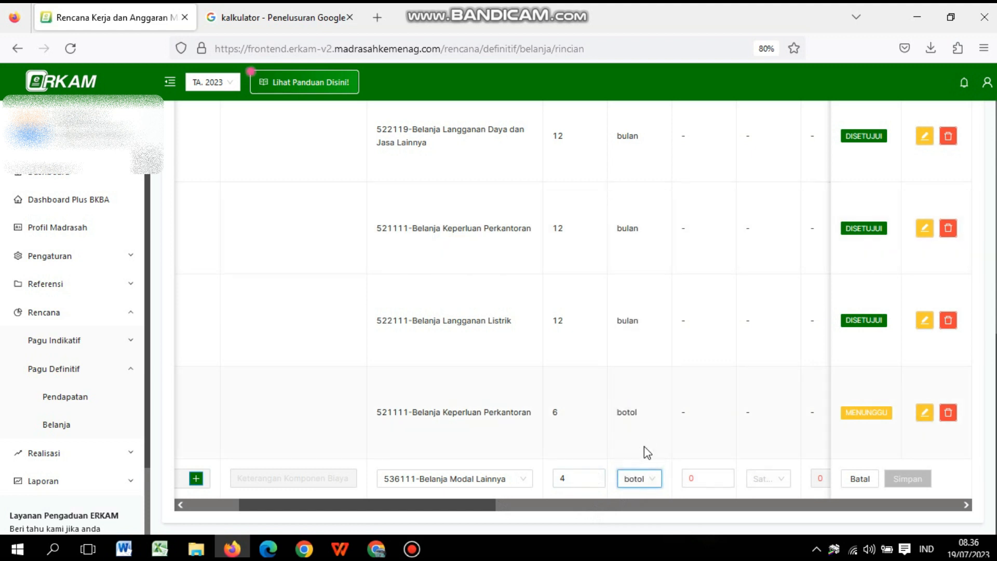
{"action": "double_click", "coordinate": [637, 489]}
{"action": "type", "text": "buah"}
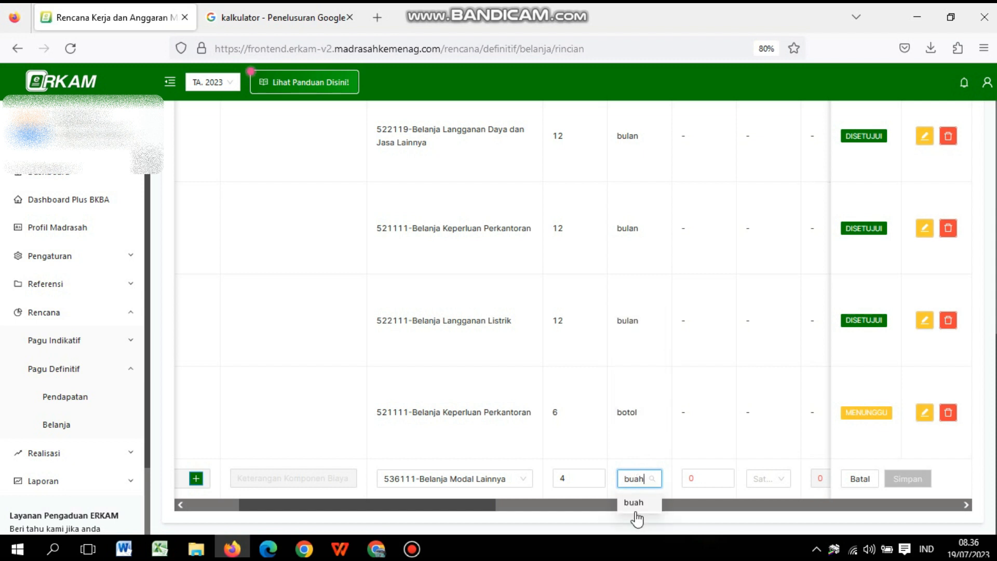
{"action": "left_click", "coordinate": [634, 502]}
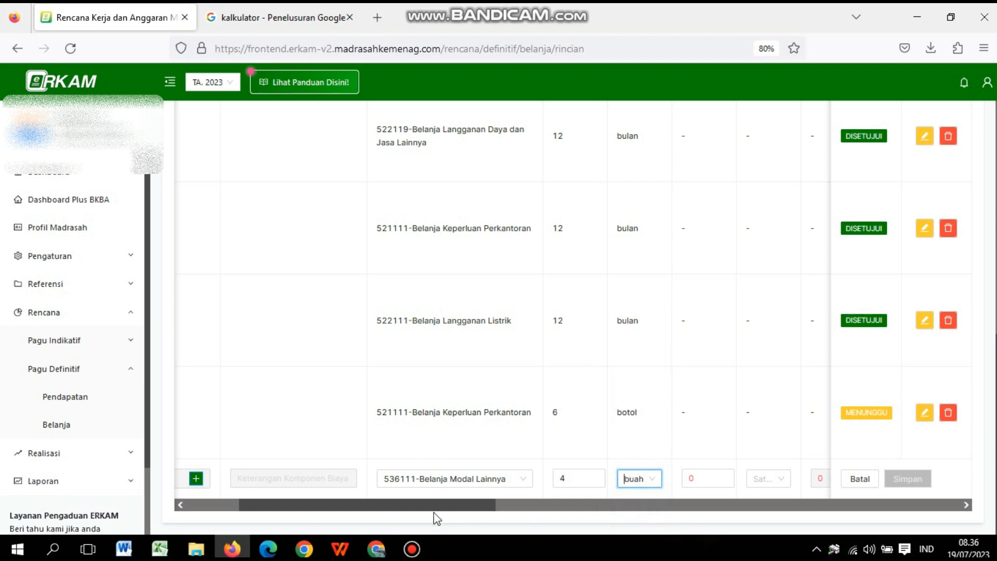
Step: Set the Tempat sampah row's tax option to Tidak ada PPN
{"action": "left_click_drag", "start_coordinate": [442, 506], "coordinate": [721, 530]}
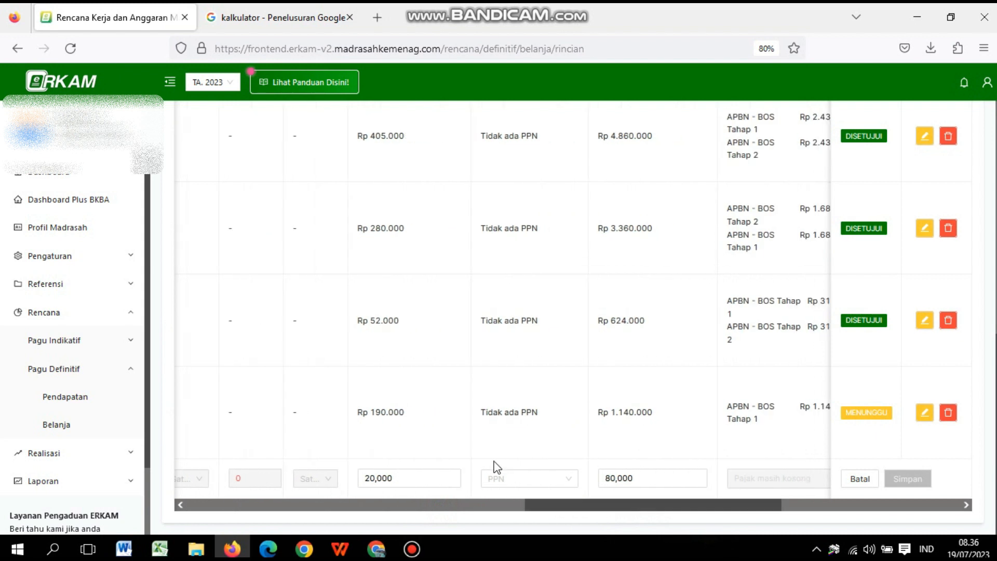
{"action": "left_click", "coordinate": [512, 481]}
{"action": "left_click", "coordinate": [532, 416]}
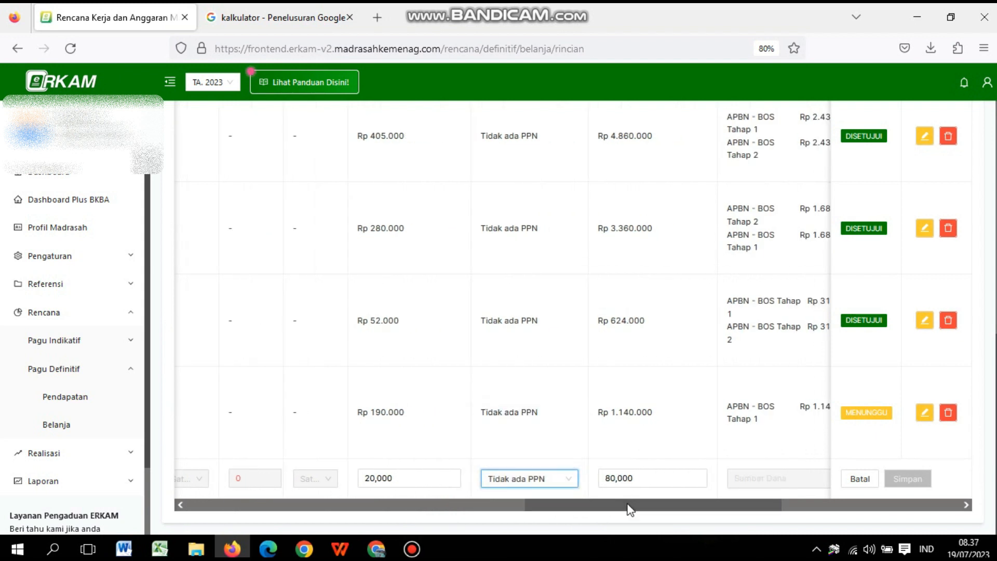
Step: Add a funding source to the Tempat sampah row and try APBN - BOS Tahap 1 with an allocated quantity of 4
{"action": "left_click_drag", "start_coordinate": [629, 511], "coordinate": [729, 503]}
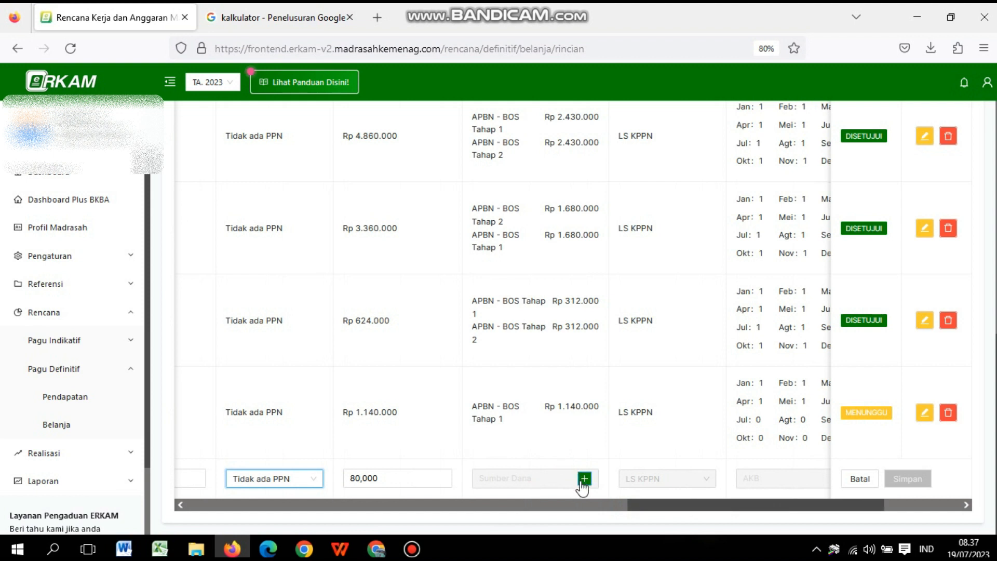
{"action": "left_click", "coordinate": [548, 458]}
{"action": "left_click", "coordinate": [585, 483]}
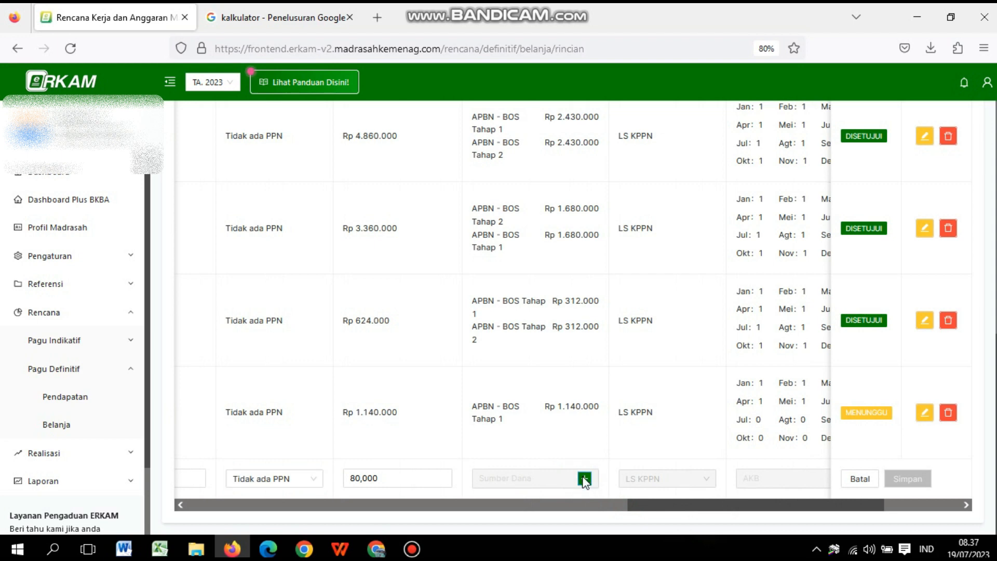
{"action": "left_click", "coordinate": [583, 476]}
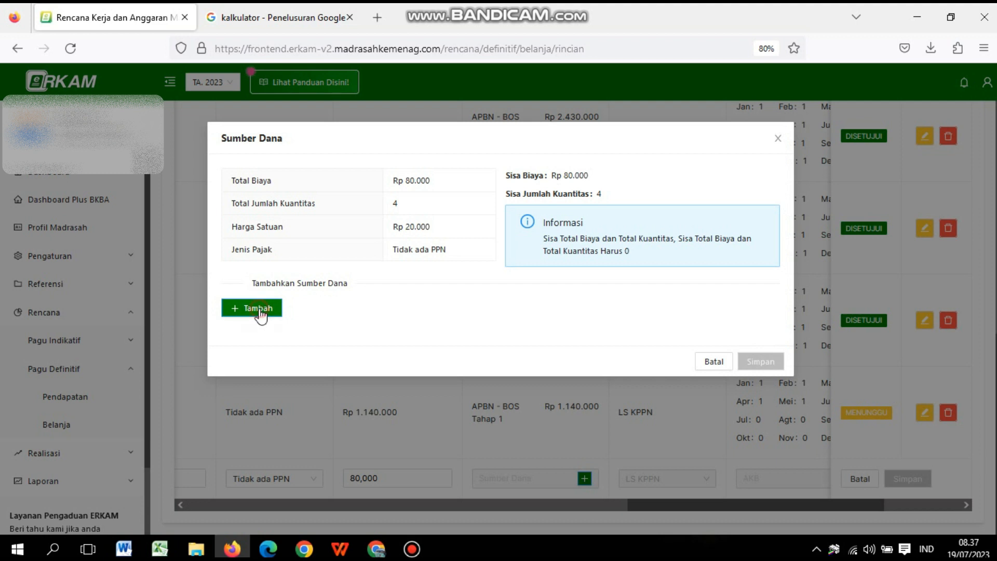
{"action": "left_click", "coordinate": [260, 314]}
{"action": "left_click", "coordinate": [287, 327]}
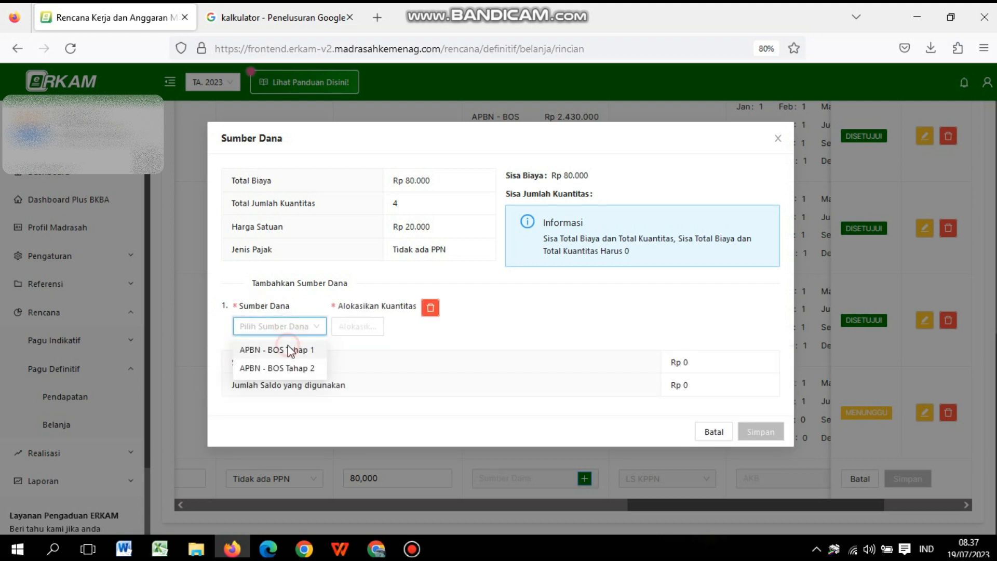
{"action": "left_click", "coordinate": [289, 350]}
{"action": "left_click", "coordinate": [358, 326]}
{"action": "type", "text": "4"}
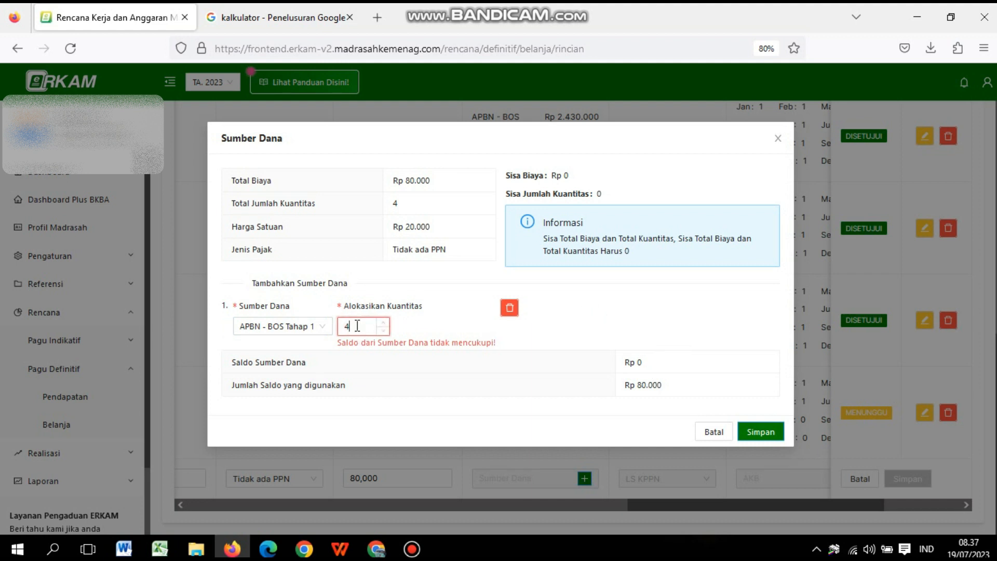
Step: Switch the funding source to APBN - BOS Tahap 2 with an allocated quantity of 4, and save the allocation
{"action": "left_click", "coordinate": [290, 327]}
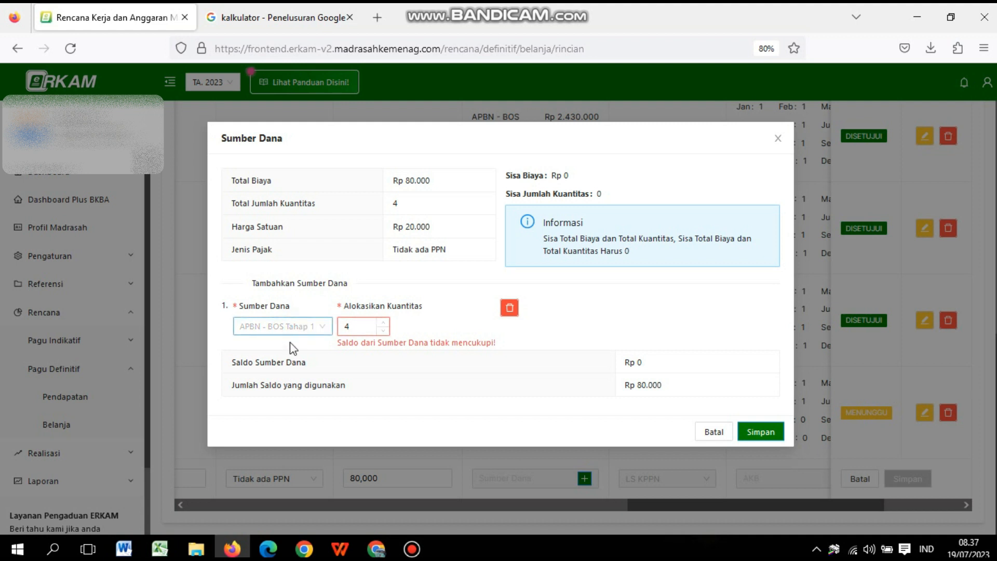
{"action": "left_click", "coordinate": [293, 368]}
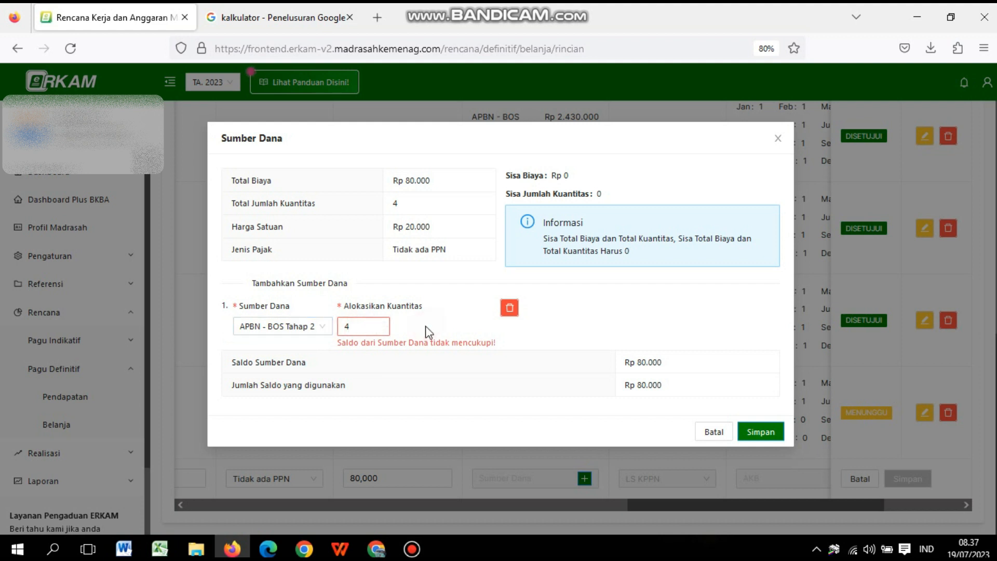
{"action": "left_click_drag", "start_coordinate": [362, 327], "coordinate": [310, 330]}
{"action": "type", "text": "2"}
{"action": "left_click_drag", "start_coordinate": [361, 326], "coordinate": [312, 330]}
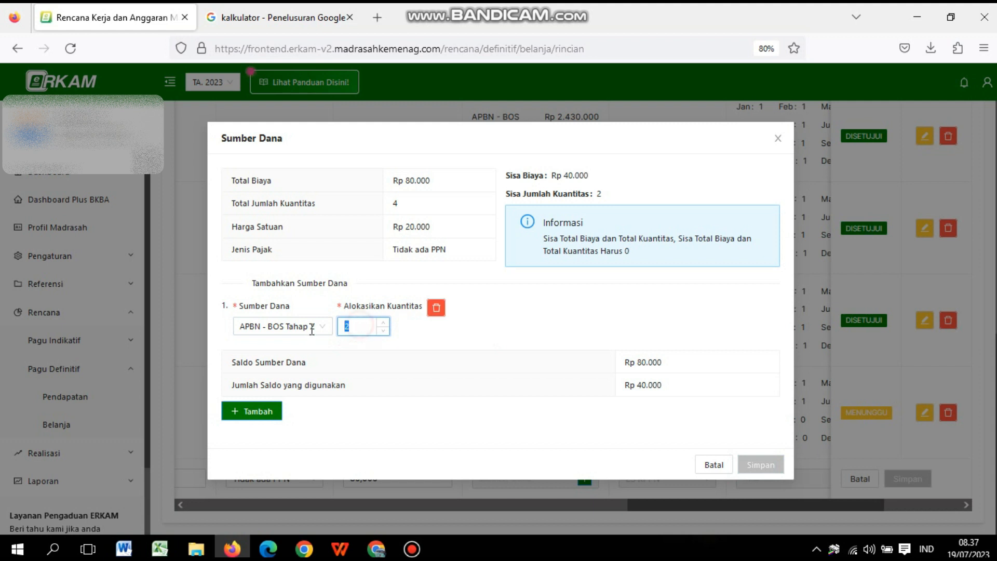
{"action": "type", "text": "4"}
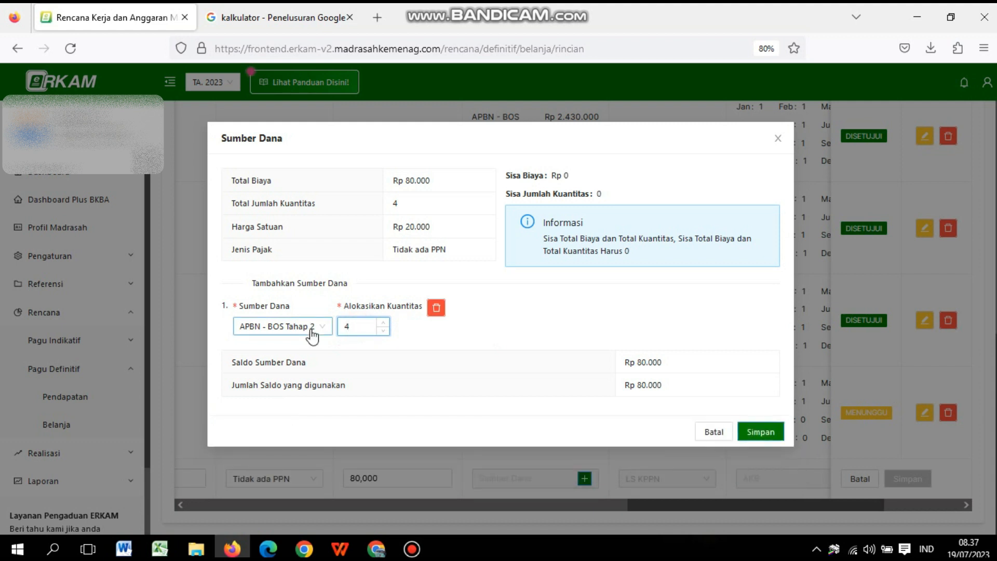
{"action": "left_click", "coordinate": [761, 432]}
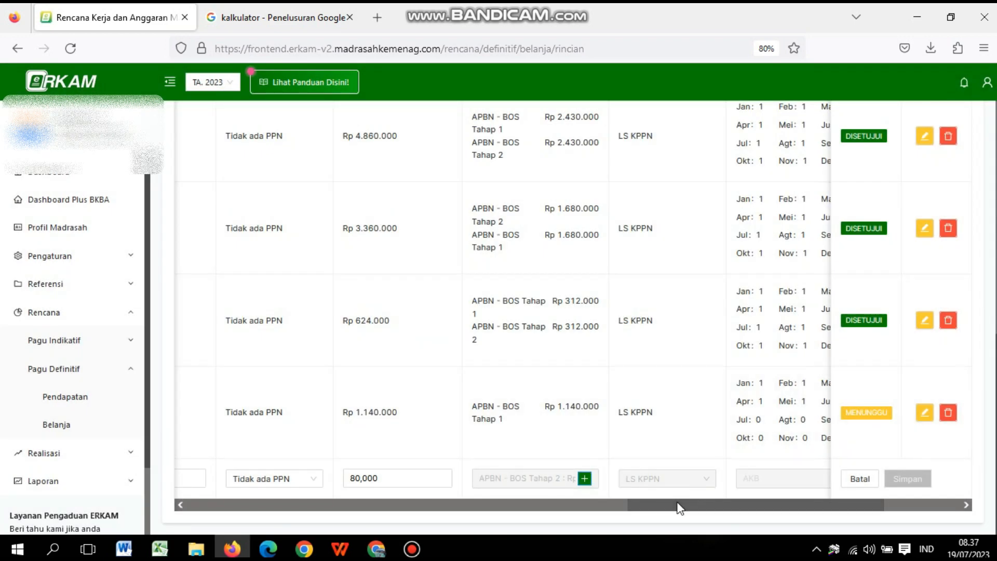
Step: Allocate 4 to Agustus in the row's monthly cash budget, and save both the budget and the new Tempat sampah item
{"action": "left_click_drag", "start_coordinate": [699, 500], "coordinate": [776, 501]}
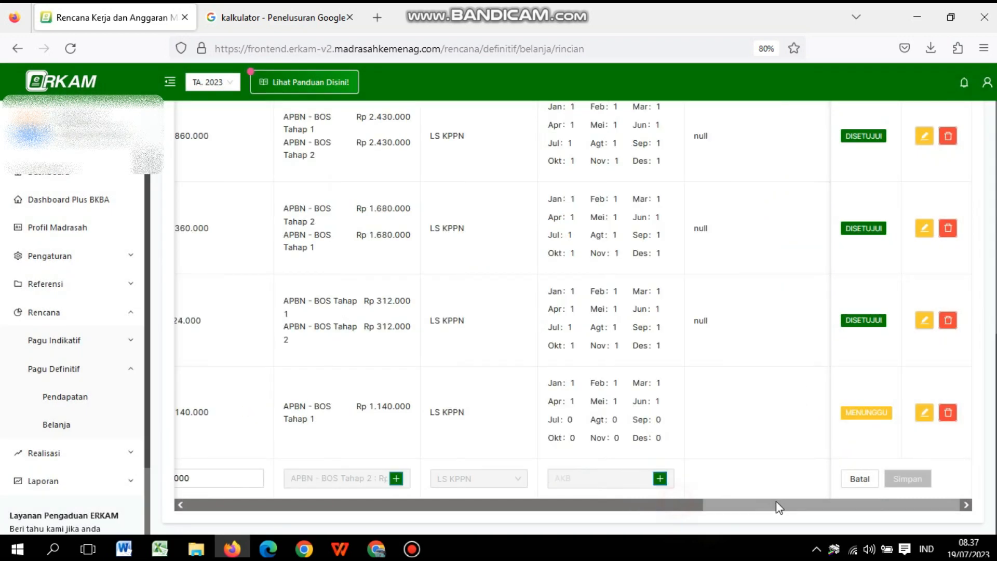
{"action": "left_click", "coordinate": [660, 479]}
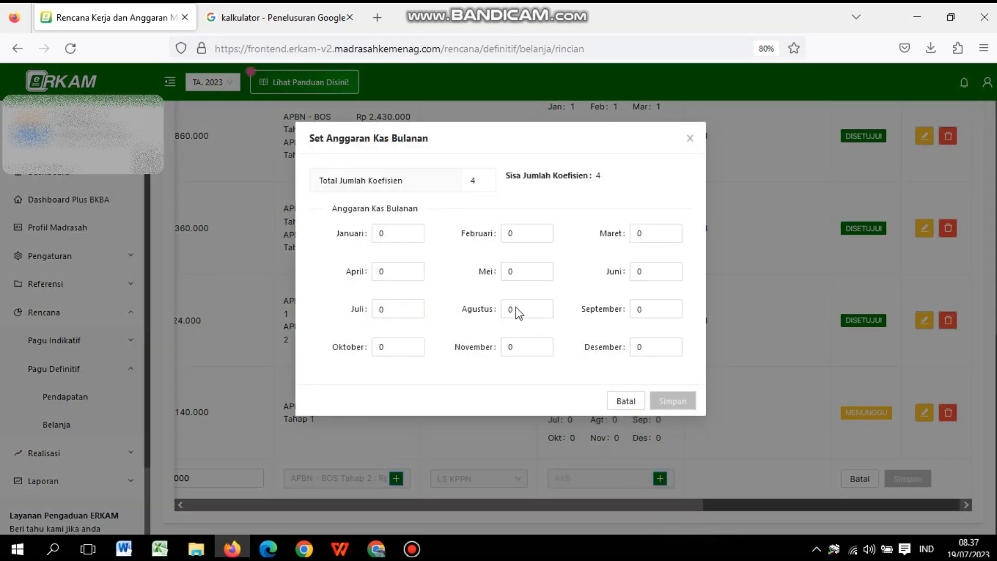
{"action": "left_click", "coordinate": [535, 310]}
{"action": "key", "text": "ctrl+a"}
{"action": "type", "text": "4"}
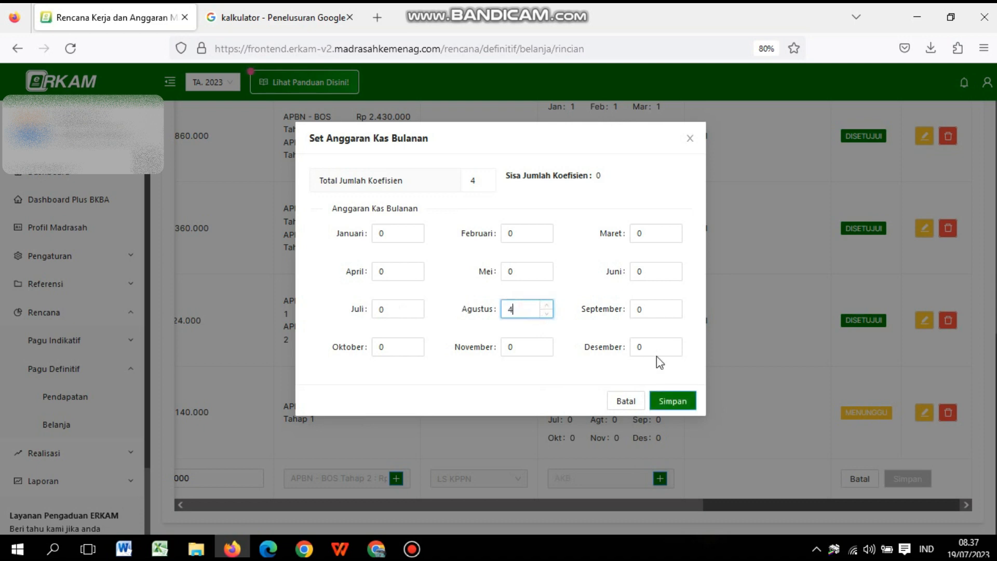
{"action": "left_click", "coordinate": [663, 408]}
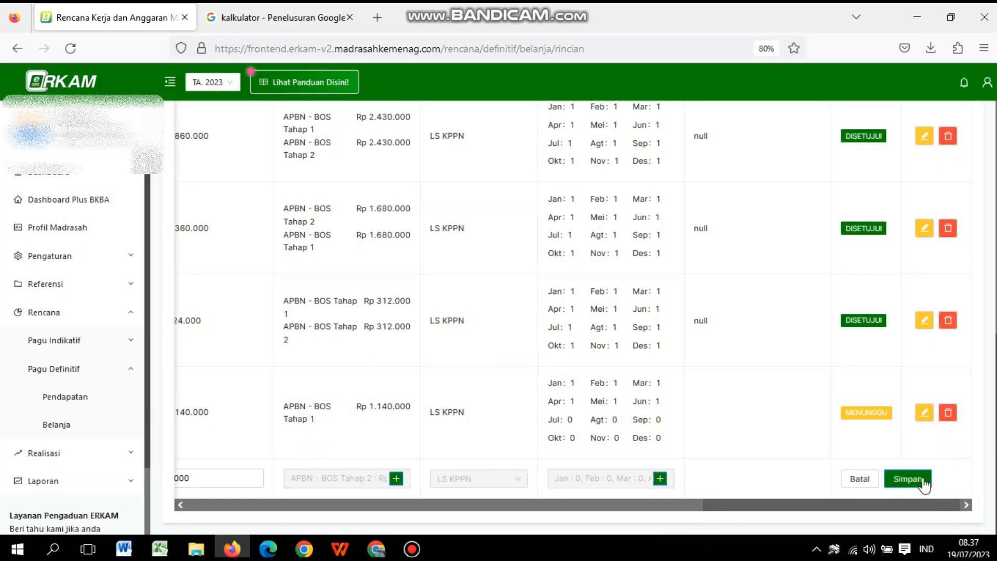
{"action": "left_click", "coordinate": [920, 481]}
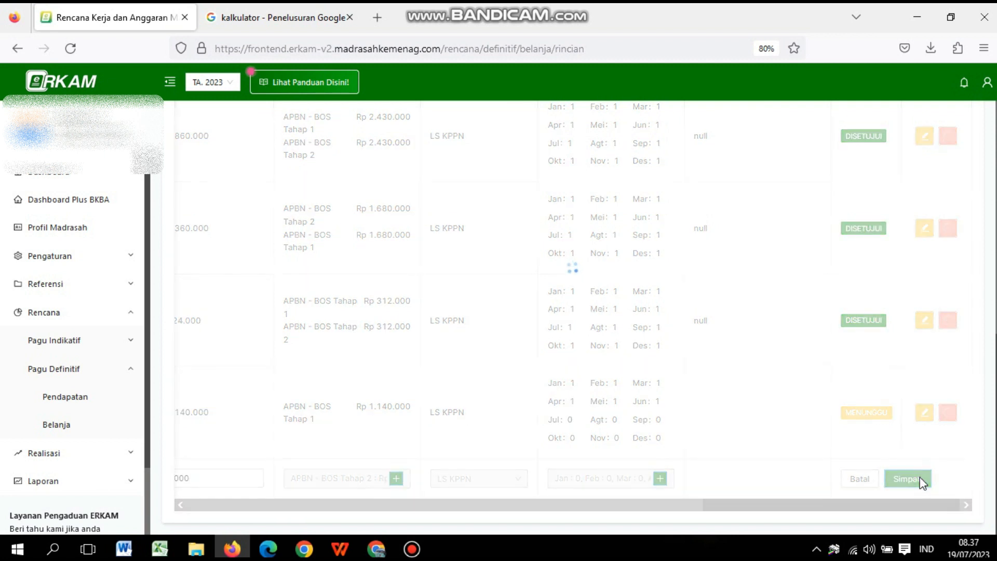
{"action": "mouse_move", "coordinate": [376, 548]}
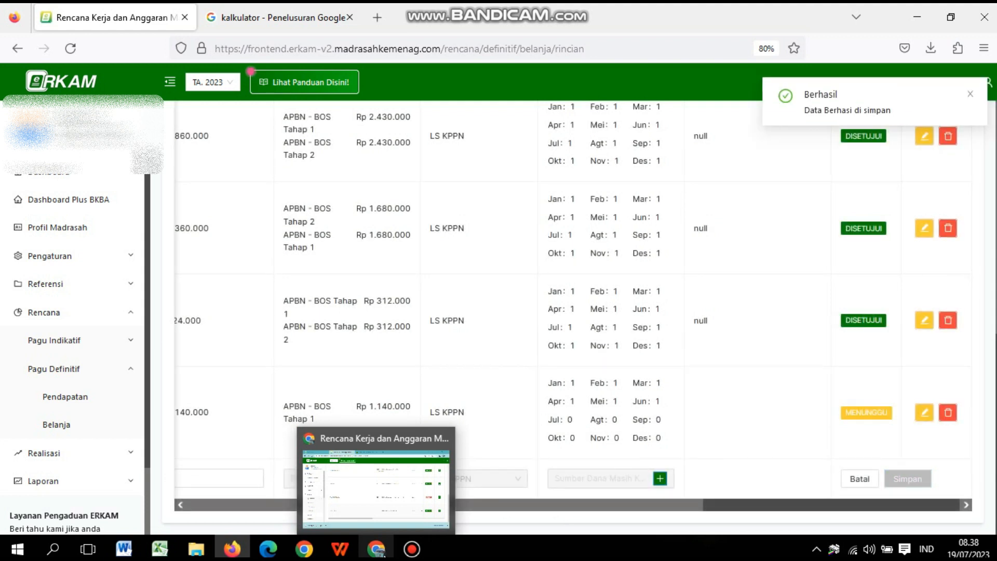
Step: Switch to the Chrome window and reload the Rincian Rencana Belanja Definitif page until the newly entered items are listed
{"action": "left_click", "coordinate": [376, 488]}
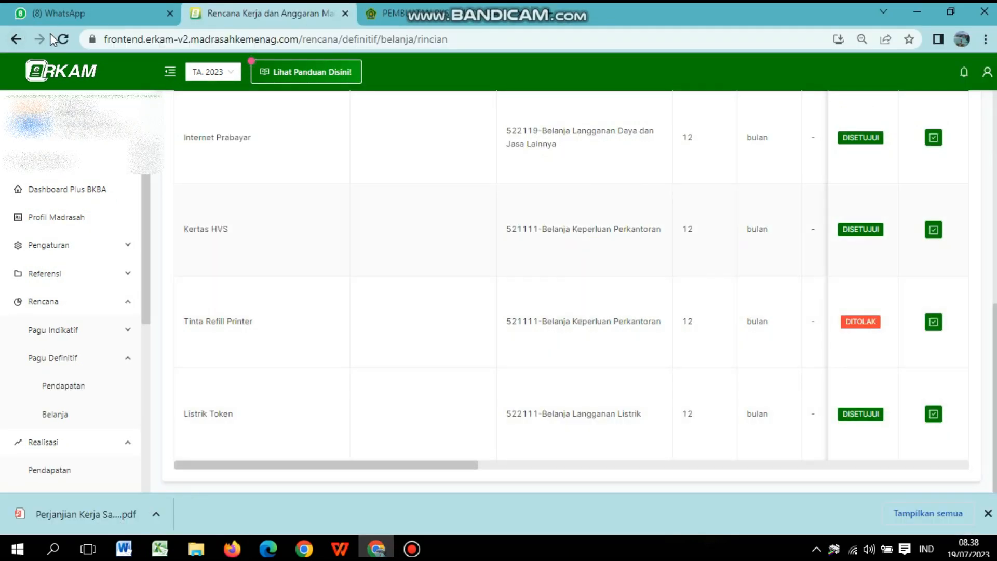
{"action": "left_click", "coordinate": [62, 39]}
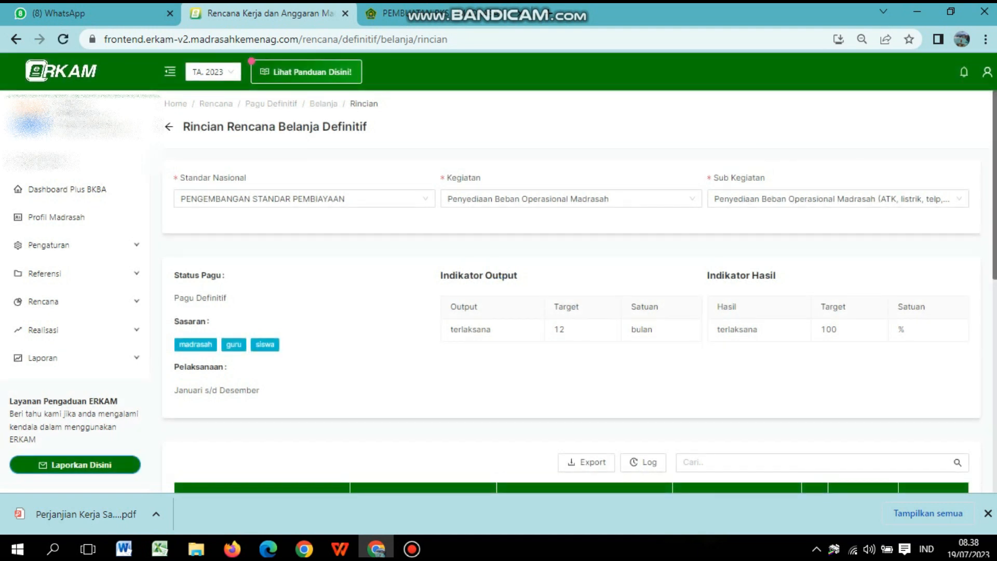
{"action": "scroll", "coordinate": [969, 456], "scroll_direction": "down", "scroll_amount": 10}
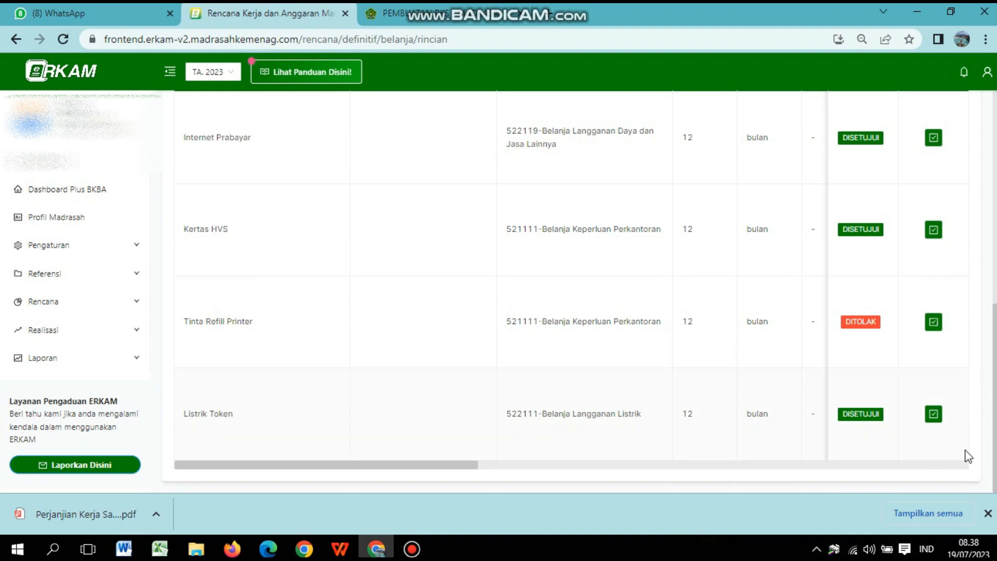
{"action": "left_click_drag", "start_coordinate": [995, 394], "coordinate": [995, 555]}
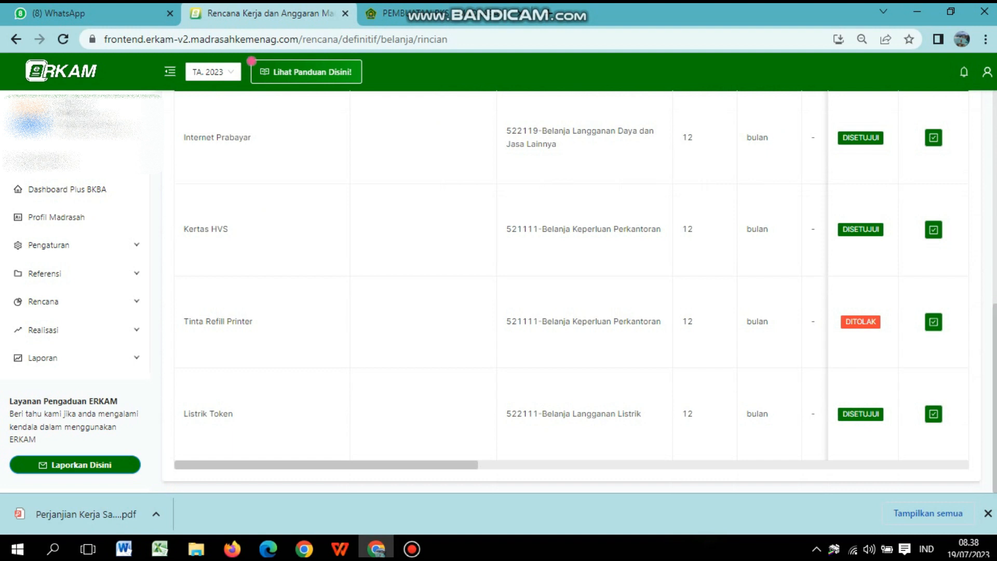
{"action": "left_click", "coordinate": [61, 46]}
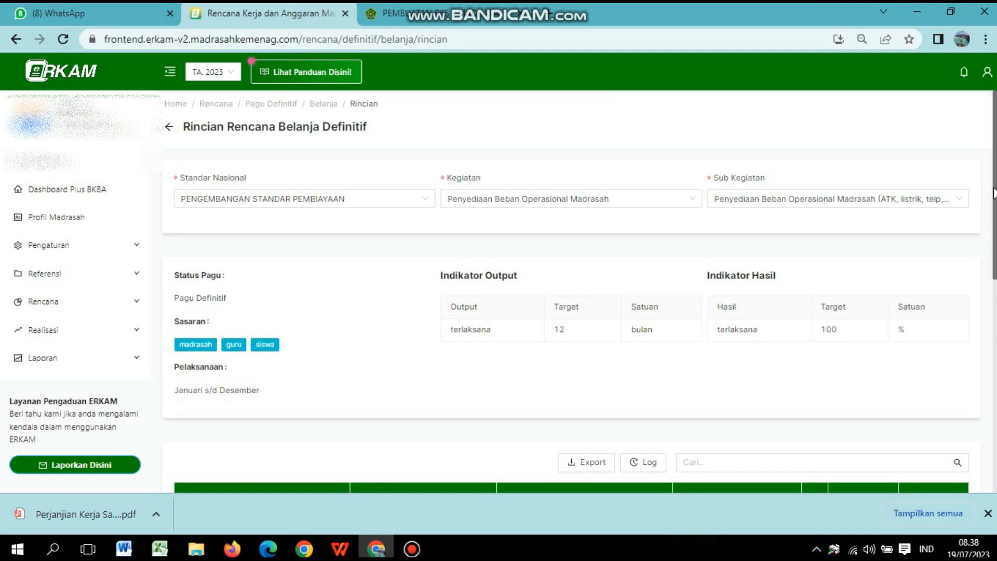
{"action": "scroll", "coordinate": [994, 177], "scroll_direction": "down", "scroll_amount": 10}
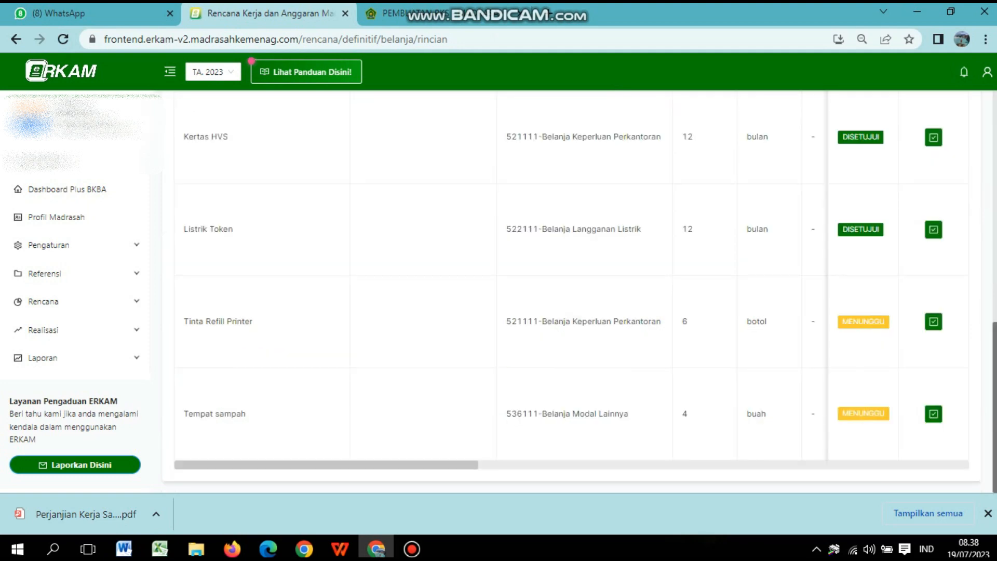
Step: Approve the pending Tinta Refill Printer and Tempat sampah items
{"action": "left_click", "coordinate": [933, 322]}
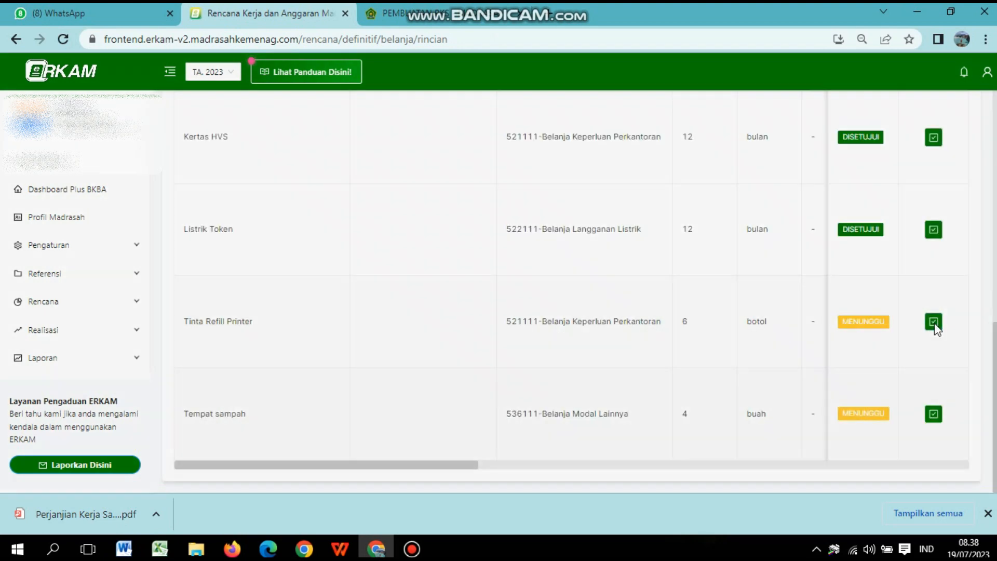
{"action": "left_click", "coordinate": [767, 460]}
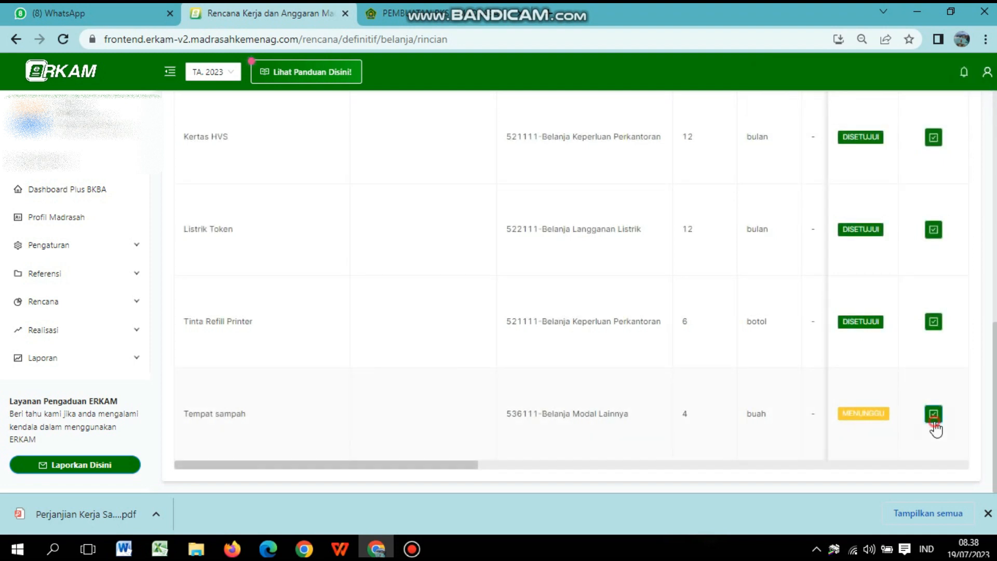
{"action": "left_click", "coordinate": [932, 413]}
{"action": "left_click", "coordinate": [779, 456]}
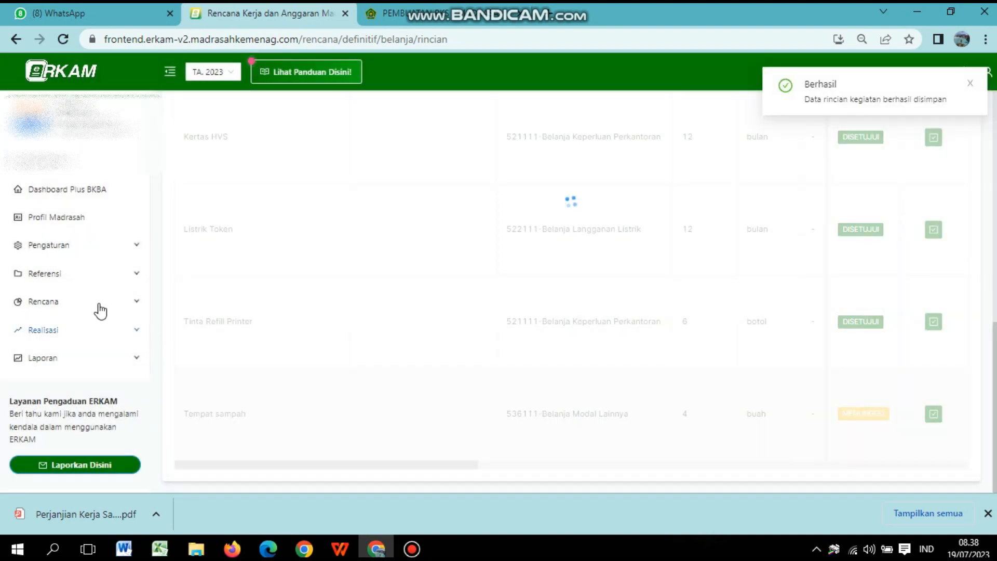
Step: Review the definitive income list, and check the income, spending and balance per funding source in the definitive spending plan
{"action": "left_click", "coordinate": [99, 302]}
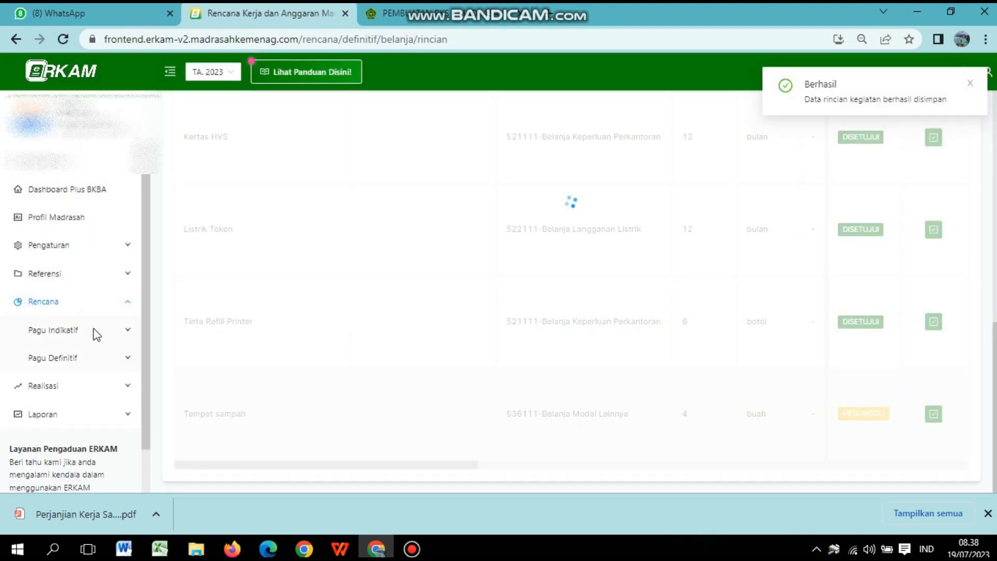
{"action": "left_click", "coordinate": [87, 358]}
{"action": "left_click", "coordinate": [82, 393]}
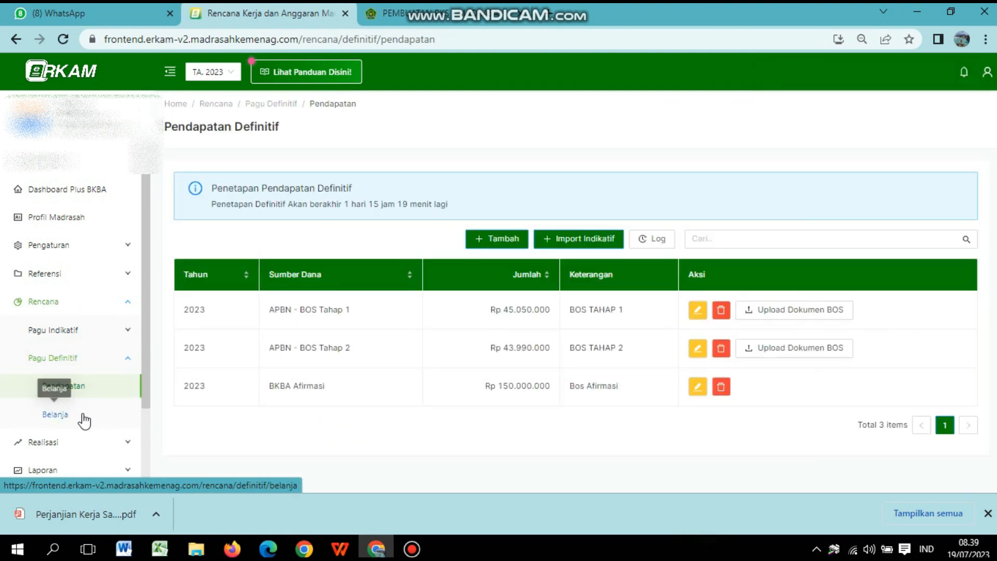
{"action": "left_click", "coordinate": [83, 414]}
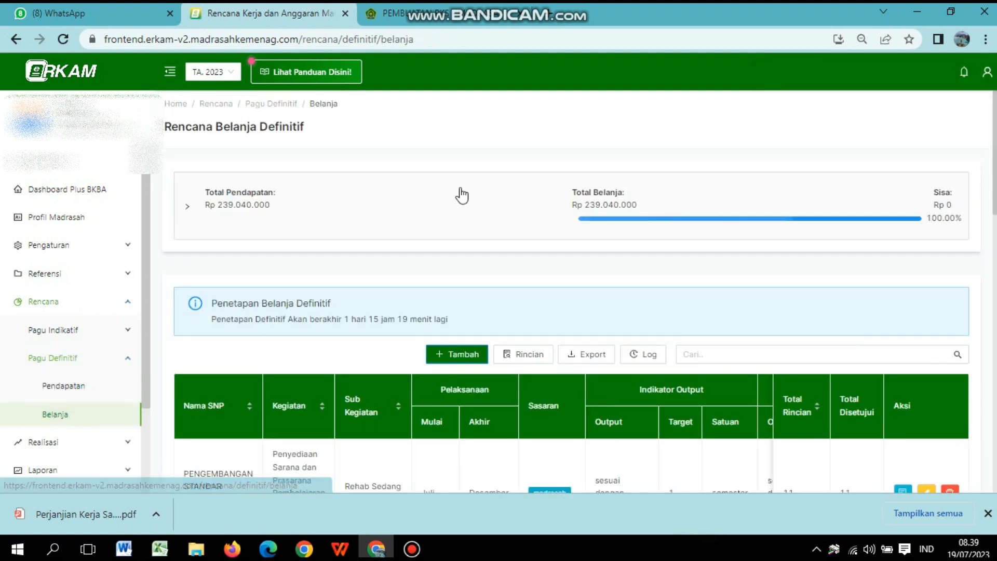
{"action": "left_click", "coordinate": [460, 194]}
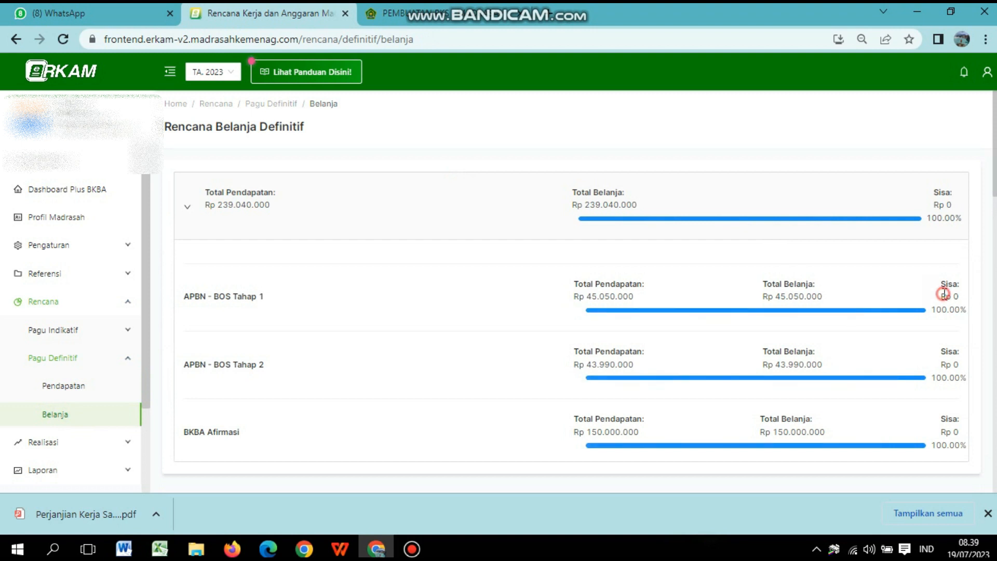
{"action": "left_click_drag", "start_coordinate": [943, 294], "coordinate": [960, 410]}
{"action": "left_click", "coordinate": [960, 403]}
Step: Open the details of Pembangunan Toilet dan Sarana Sanitasi Air Bersih Madrasah and examine its items' prices, funding source and approval status
{"action": "scroll", "coordinate": [150, 415], "scroll_direction": "down", "scroll_amount": 3}
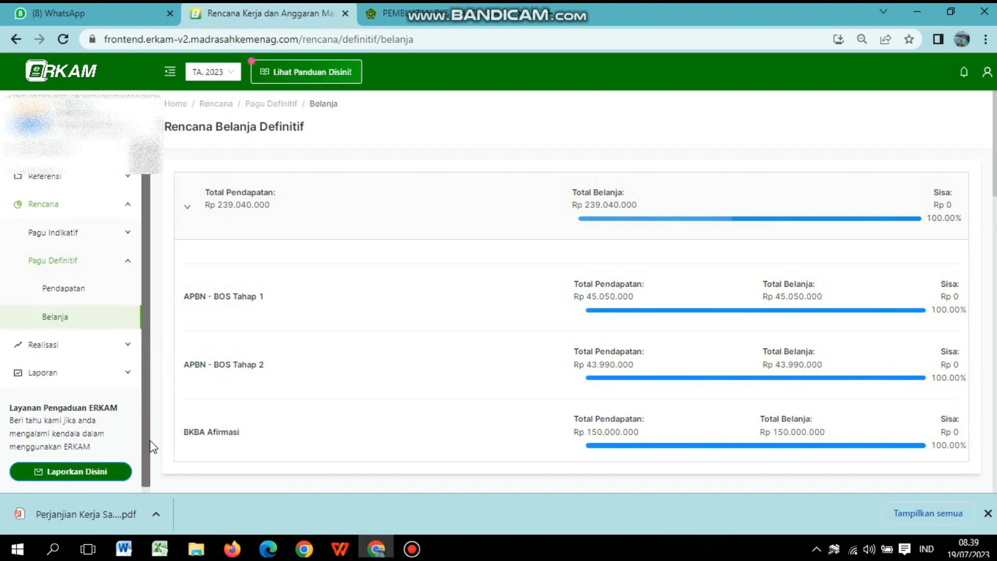
{"action": "left_click", "coordinate": [112, 353]}
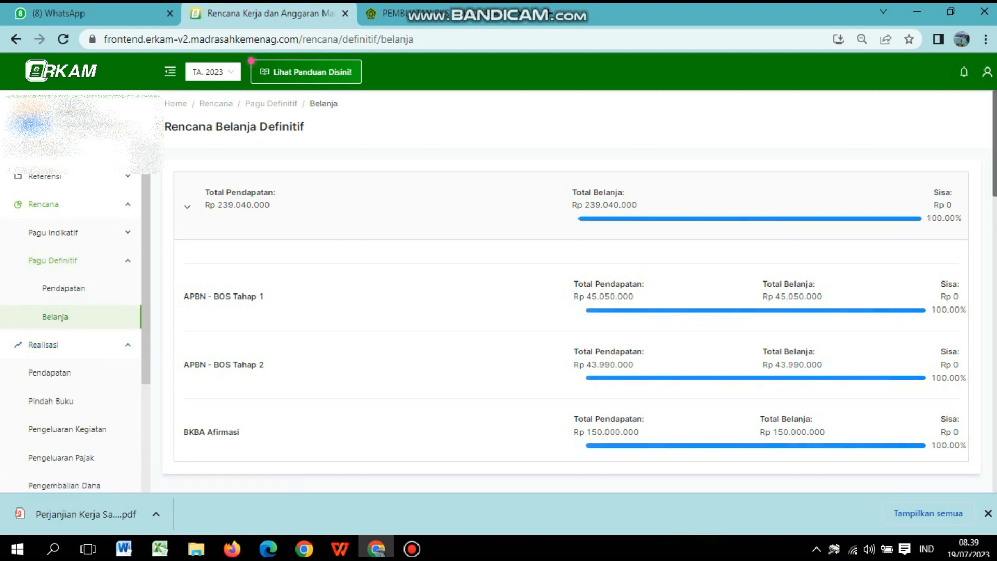
{"action": "scroll", "coordinate": [989, 451], "scroll_direction": "down", "scroll_amount": 15}
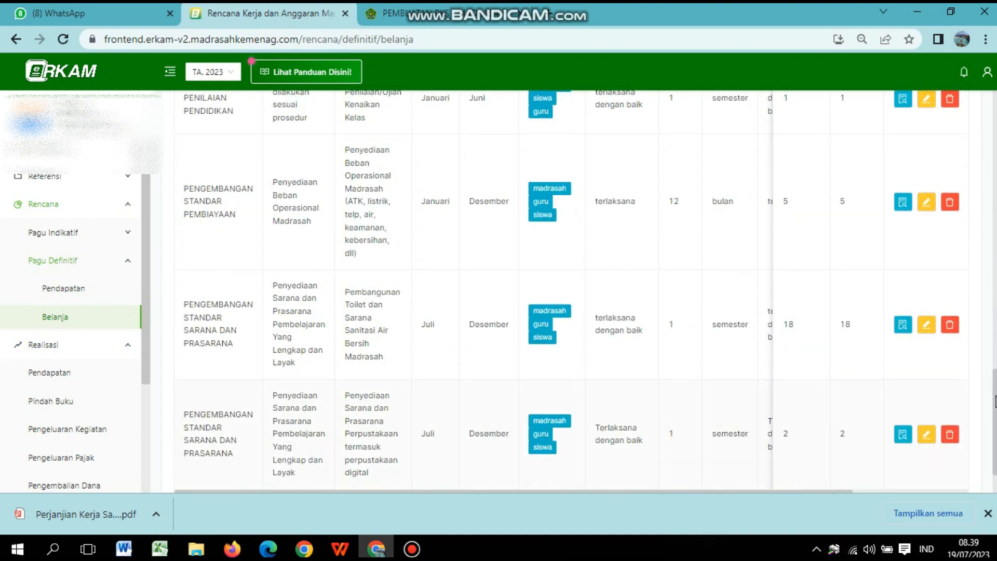
{"action": "scroll", "coordinate": [990, 403], "scroll_direction": "down", "scroll_amount": 2}
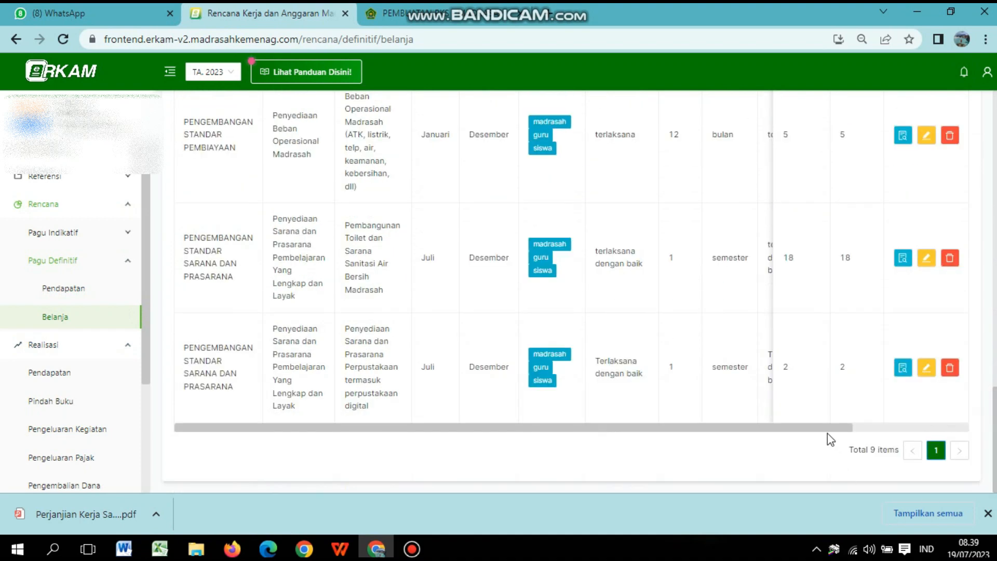
{"action": "left_click_drag", "start_coordinate": [823, 429], "coordinate": [948, 429]}
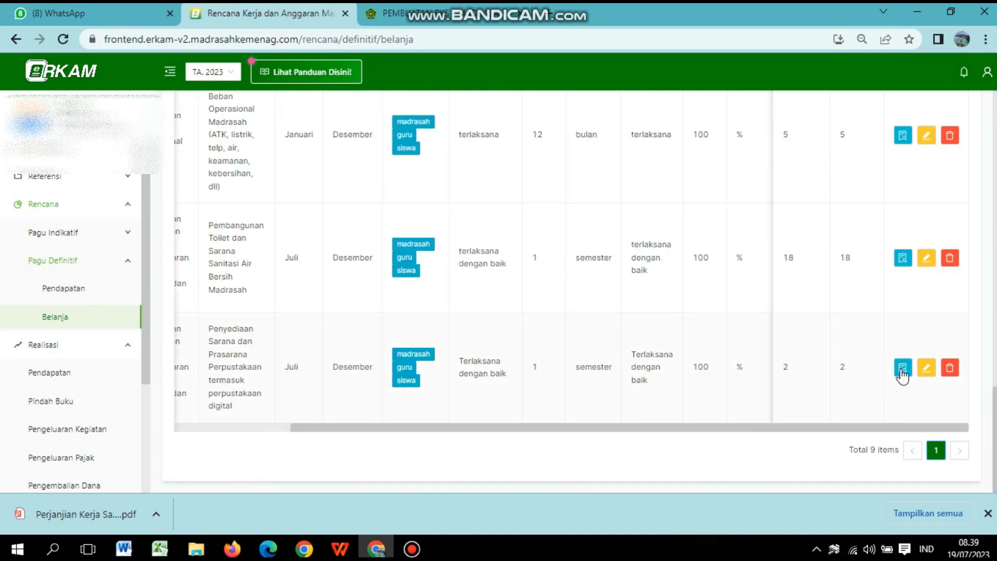
{"action": "left_click", "coordinate": [903, 258]}
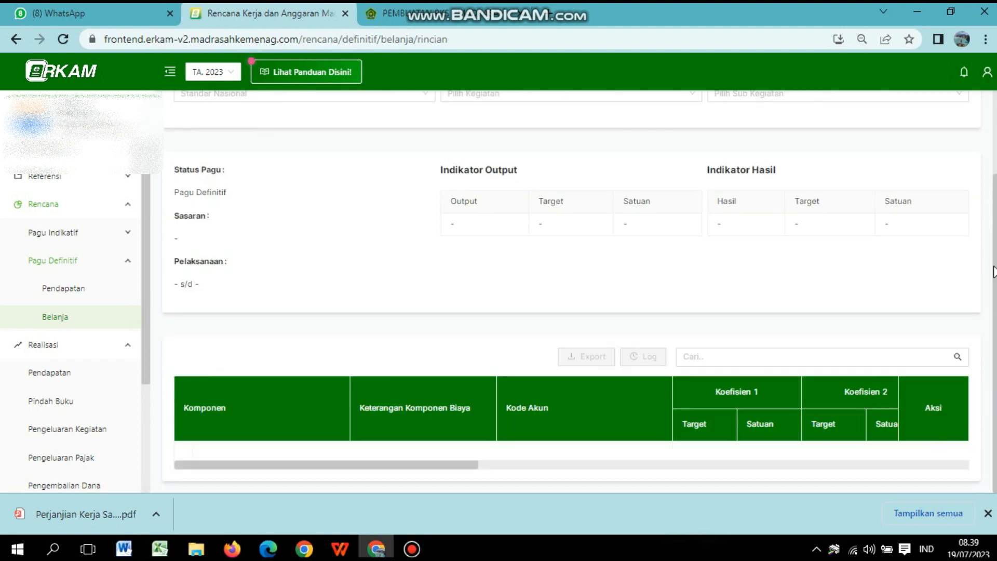
{"action": "left_click", "coordinate": [588, 331]}
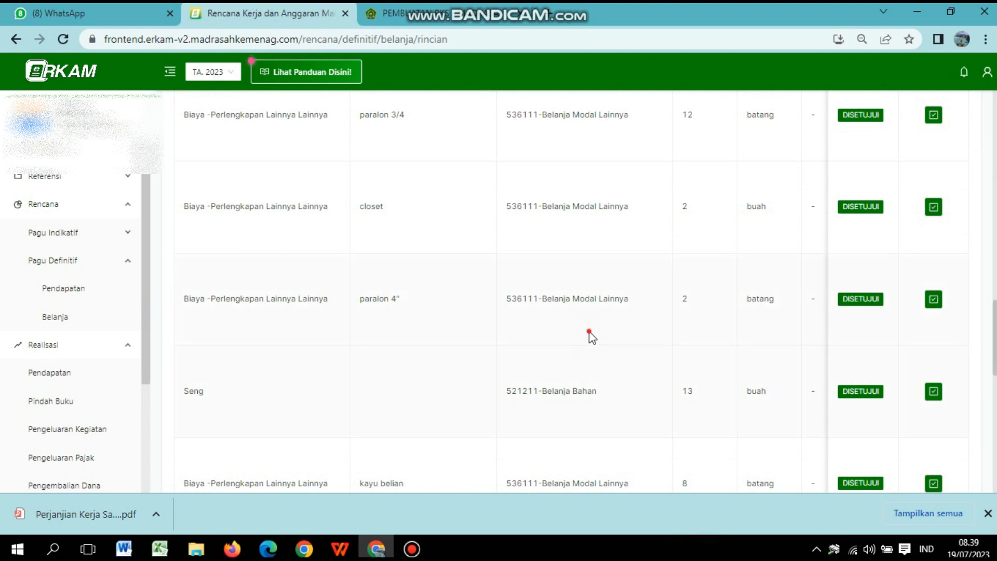
{"action": "scroll", "coordinate": [591, 364], "scroll_direction": "right", "scroll_amount": 2}
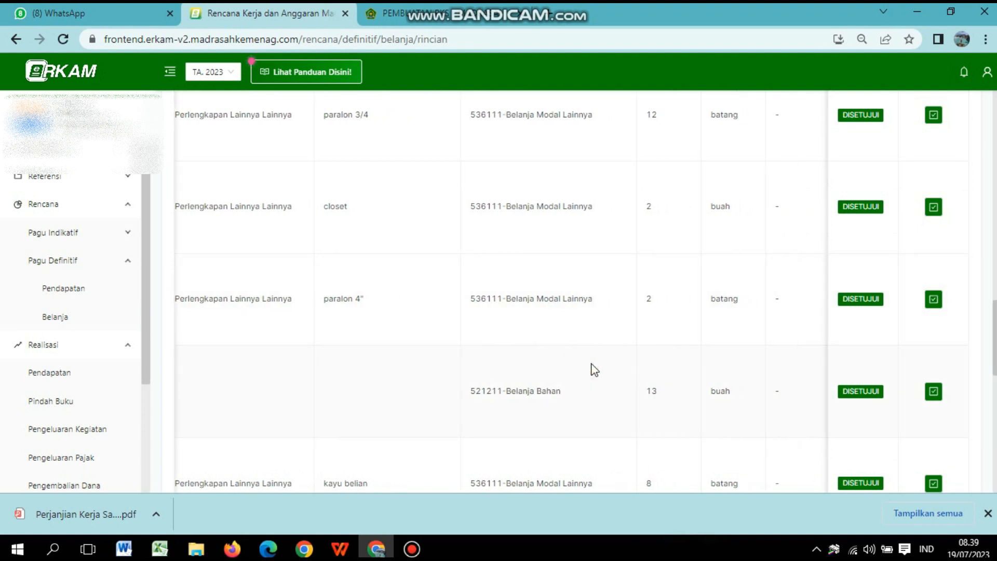
{"action": "scroll", "coordinate": [594, 369], "scroll_direction": "right", "scroll_amount": 8}
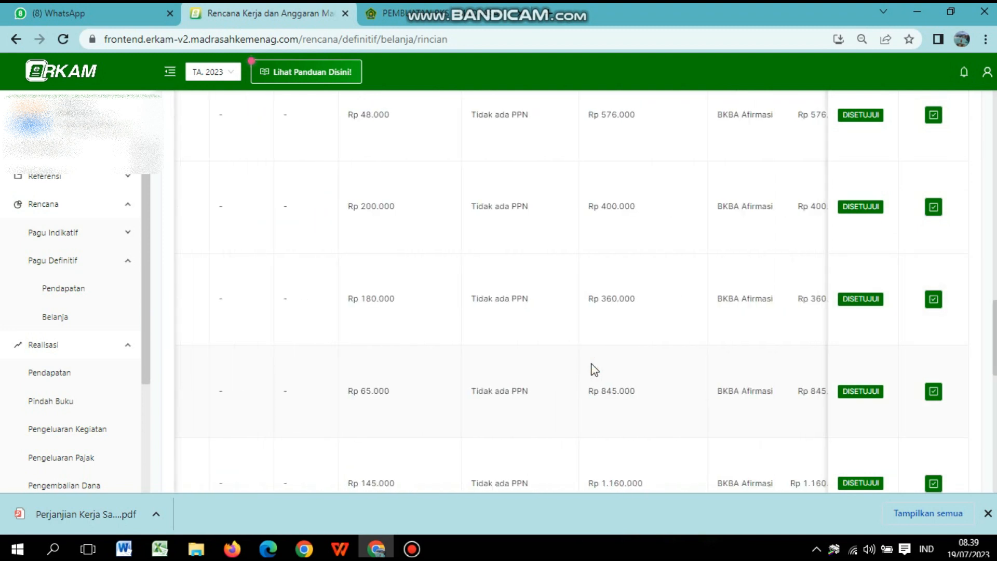
{"action": "scroll", "coordinate": [592, 363], "scroll_direction": "down", "scroll_amount": 1}
{"action": "scroll", "coordinate": [592, 366], "scroll_direction": "down", "scroll_amount": 1}
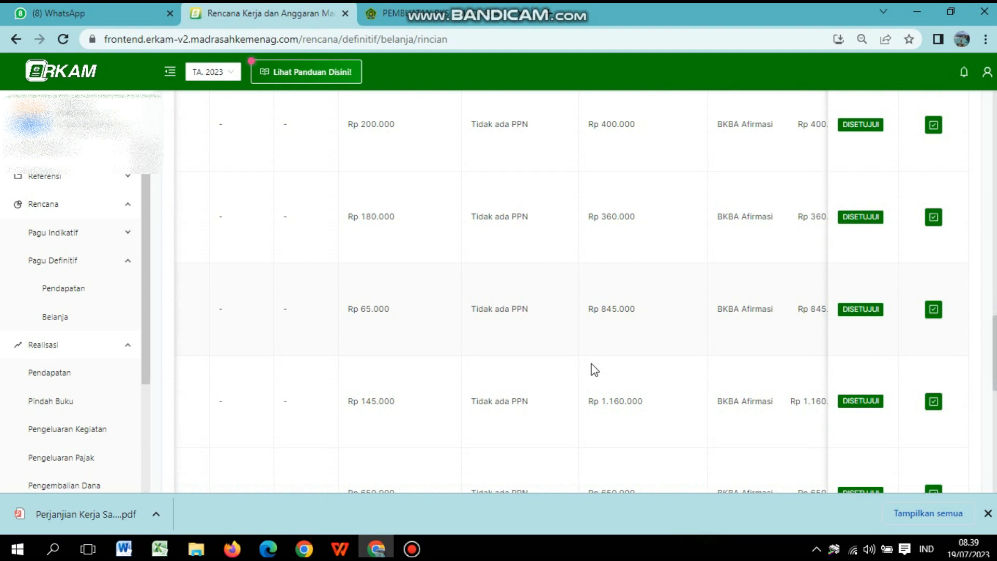
Step: Open the details of Penyediaan Beban Operasional Madrasah and examine its items' funding sources, monthly cash budget and approval status
{"action": "left_click", "coordinate": [97, 324]}
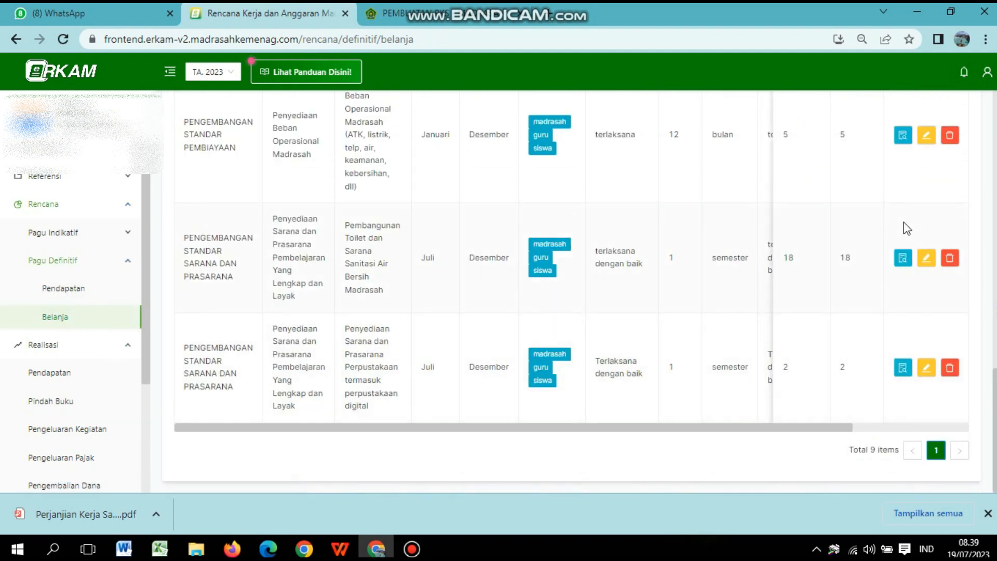
{"action": "left_click", "coordinate": [901, 135]}
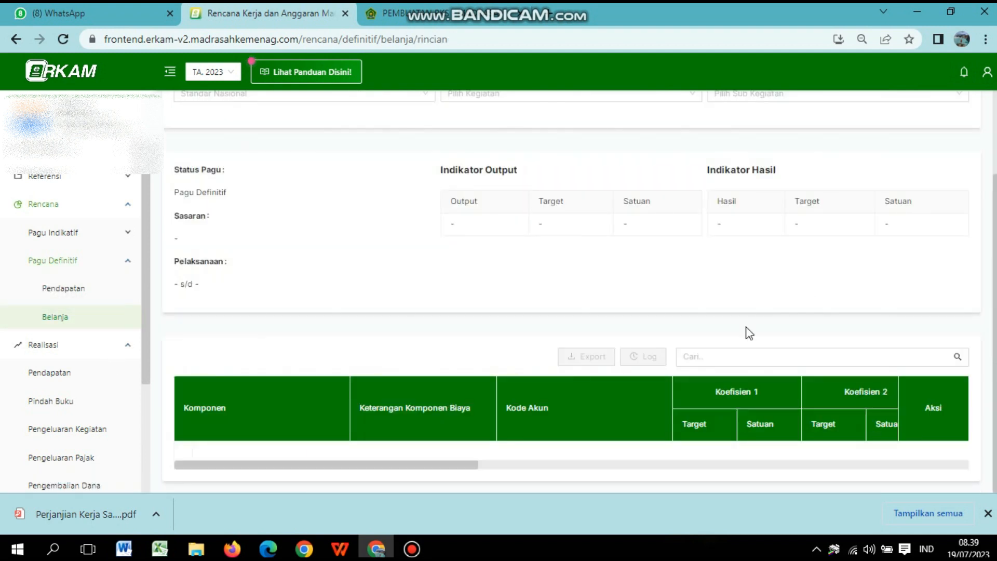
{"action": "scroll", "coordinate": [638, 436], "scroll_direction": "down", "scroll_amount": 5}
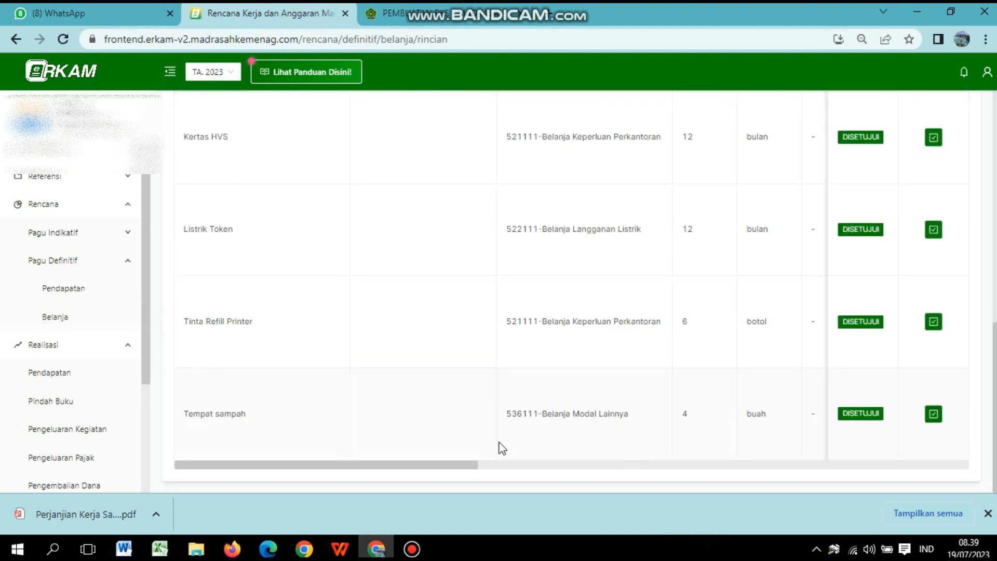
{"action": "left_click_drag", "start_coordinate": [454, 463], "coordinate": [434, 464]}
{"action": "scroll", "coordinate": [478, 248], "scroll_direction": "right", "scroll_amount": 10}
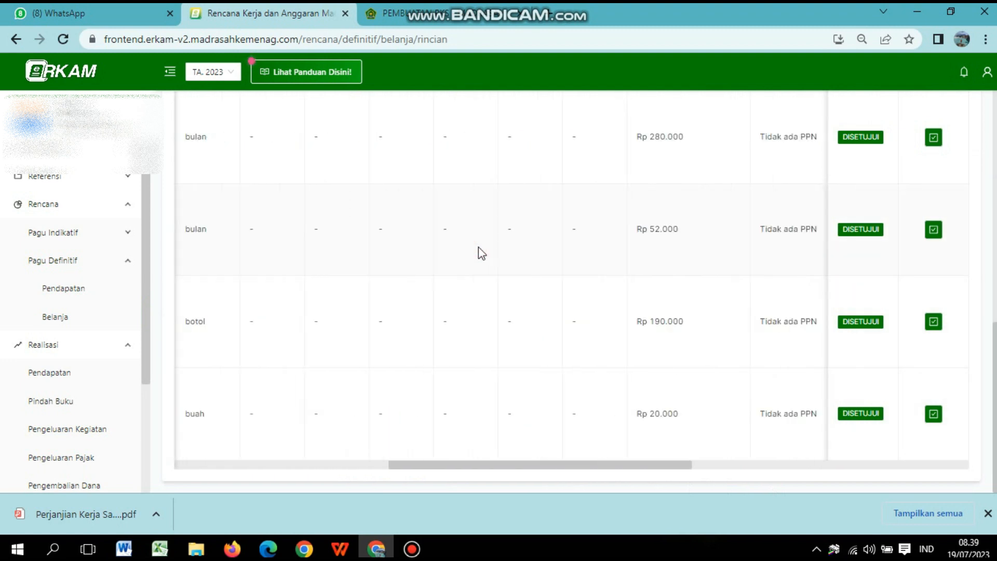
{"action": "scroll", "coordinate": [478, 247], "scroll_direction": "right", "scroll_amount": 8}
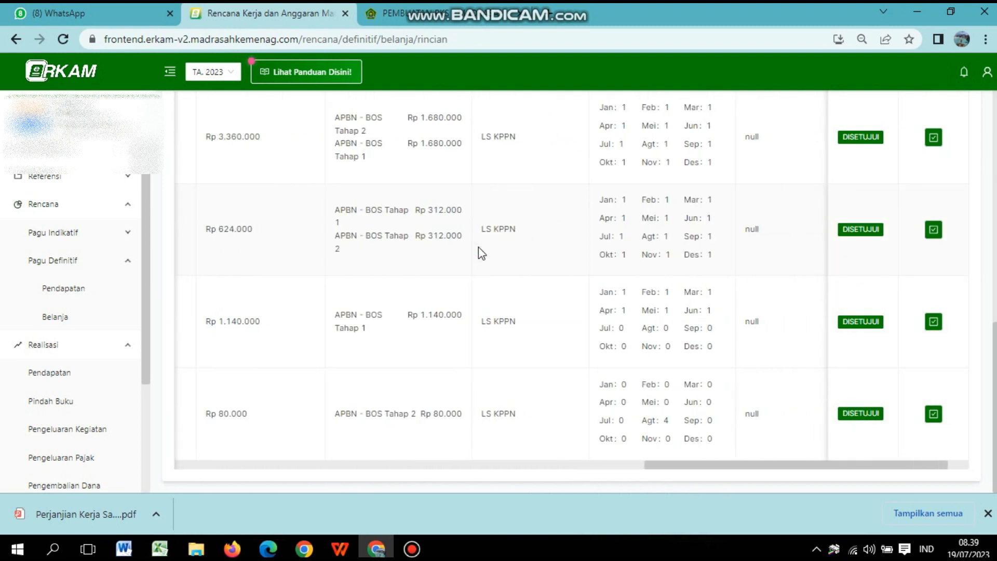
{"action": "left_click_drag", "start_coordinate": [281, 206], "coordinate": [299, 228]}
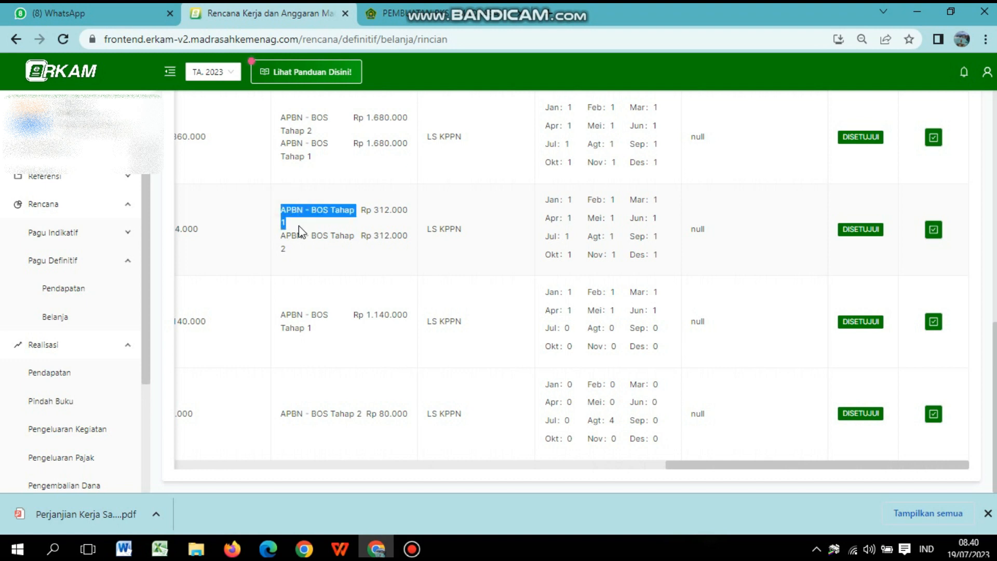
Step: Filter the Pengeluaran Kegiatan realisation list by funding source APBN - BOS Tahap 1, review its amounts, and return to the definitive spending plan
{"action": "left_click", "coordinate": [131, 420]}
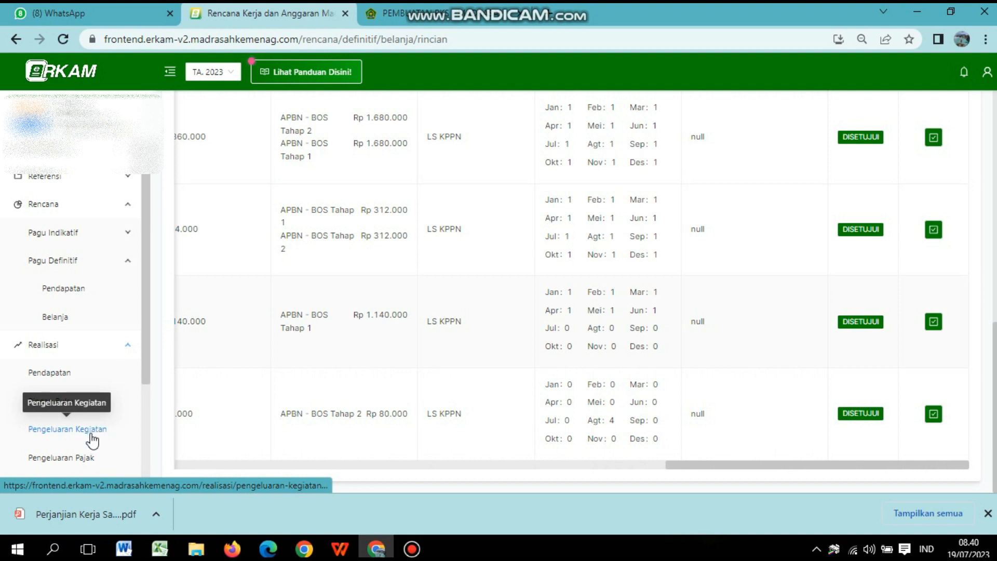
{"action": "left_click", "coordinate": [92, 439]}
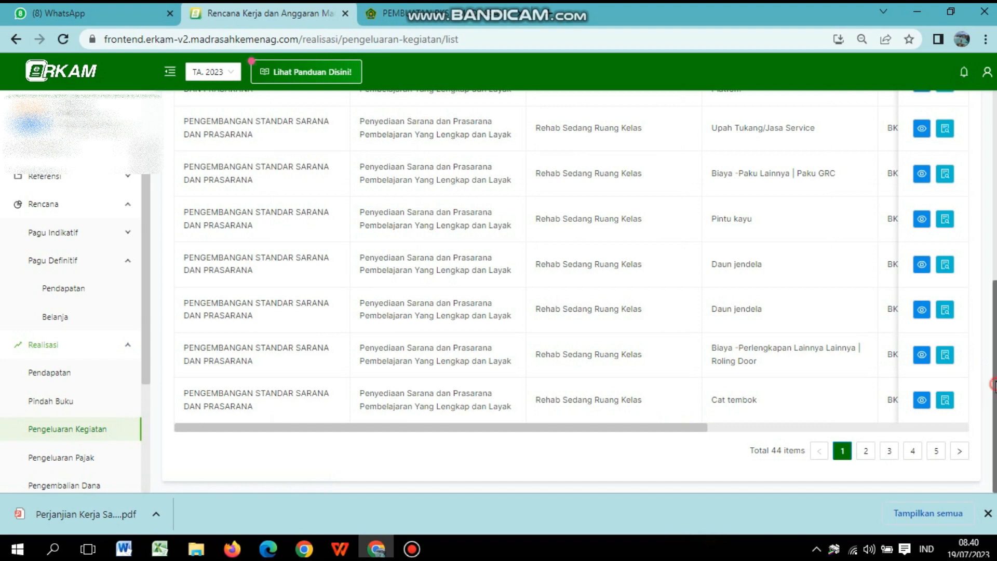
{"action": "scroll", "coordinate": [459, 200], "scroll_direction": "up", "scroll_amount": 5}
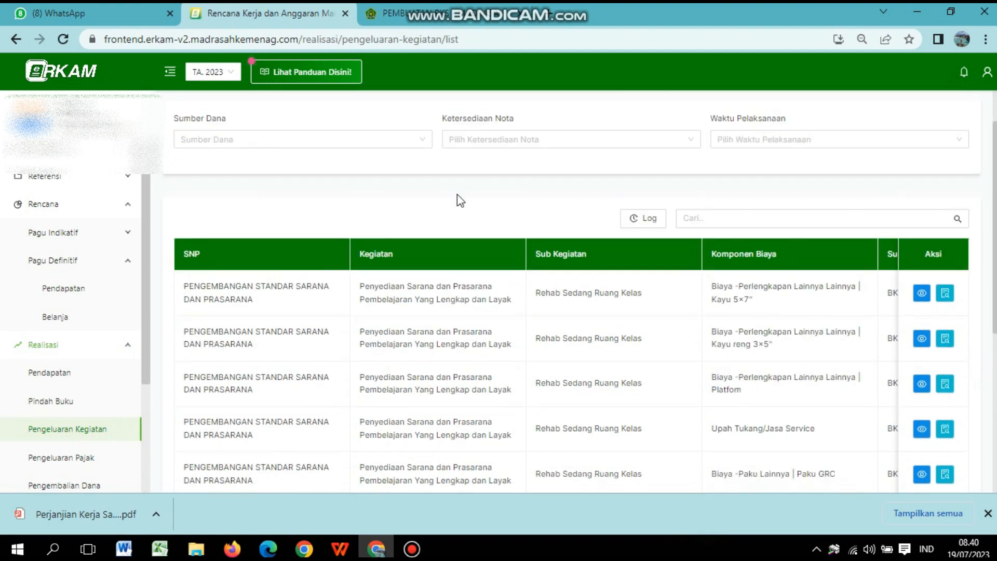
{"action": "left_click", "coordinate": [373, 141]}
{"action": "left_click", "coordinate": [371, 162]}
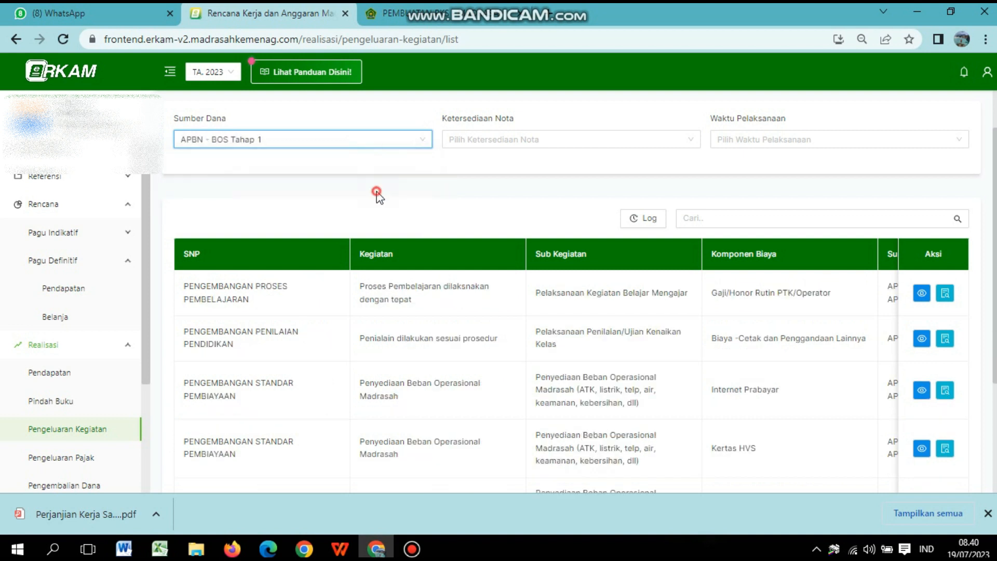
{"action": "scroll", "coordinate": [488, 341], "scroll_direction": "right", "scroll_amount": 5}
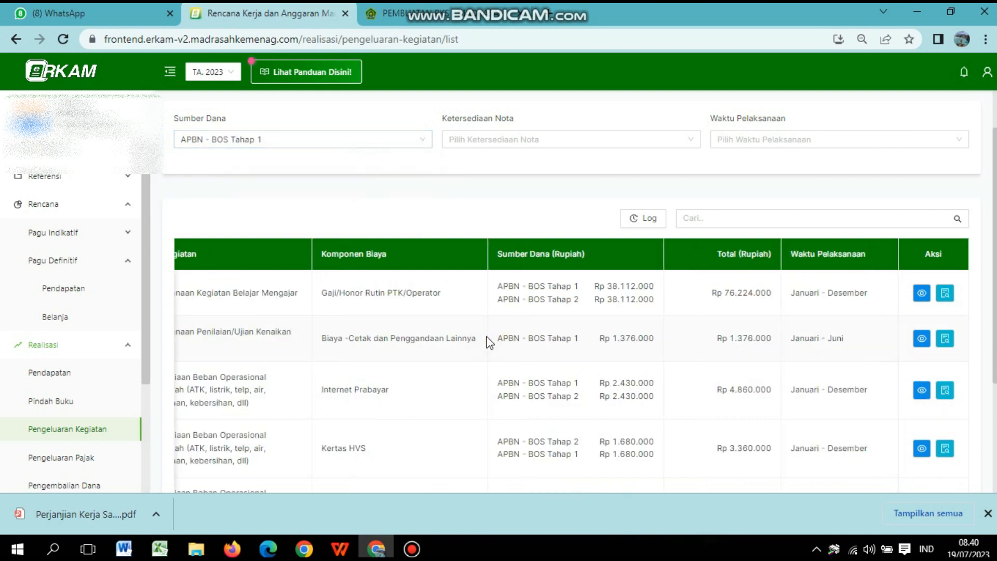
{"action": "left_click", "coordinate": [55, 317]}
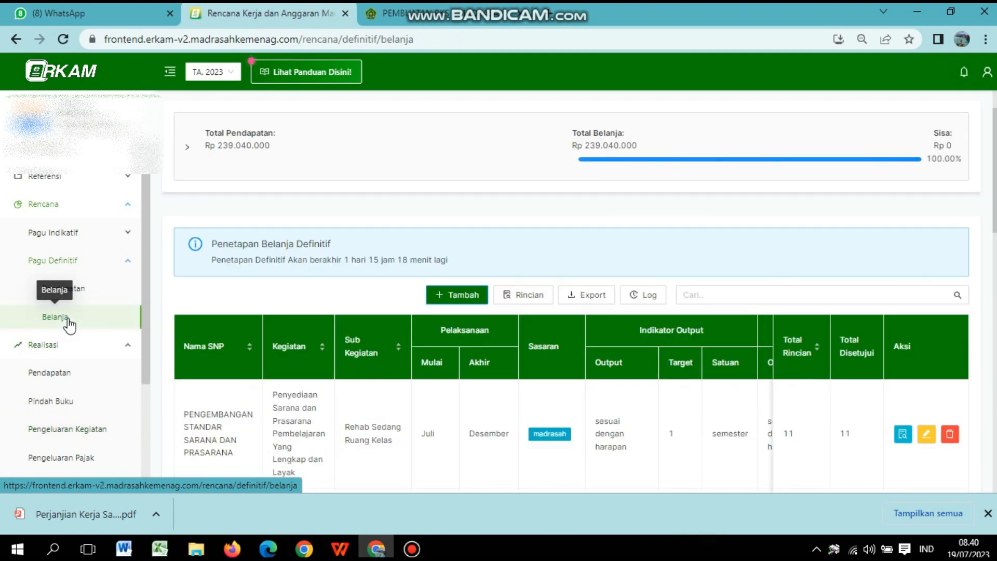
Step: Check the income, spending and balance of each funding source, and review the detail and approval counts of the activities in the definitive spending plan
{"action": "left_click", "coordinate": [306, 149]}
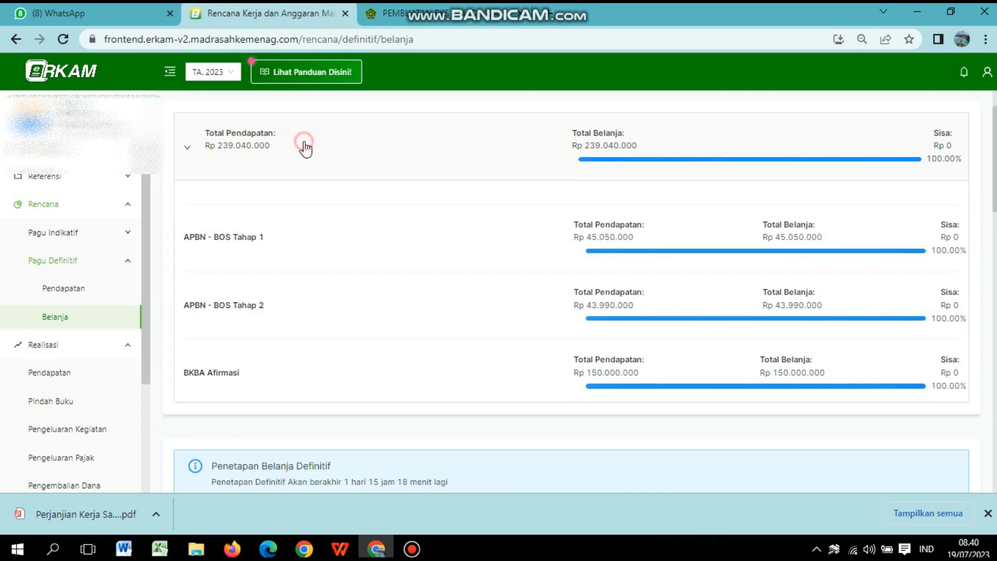
{"action": "left_click", "coordinate": [305, 149]}
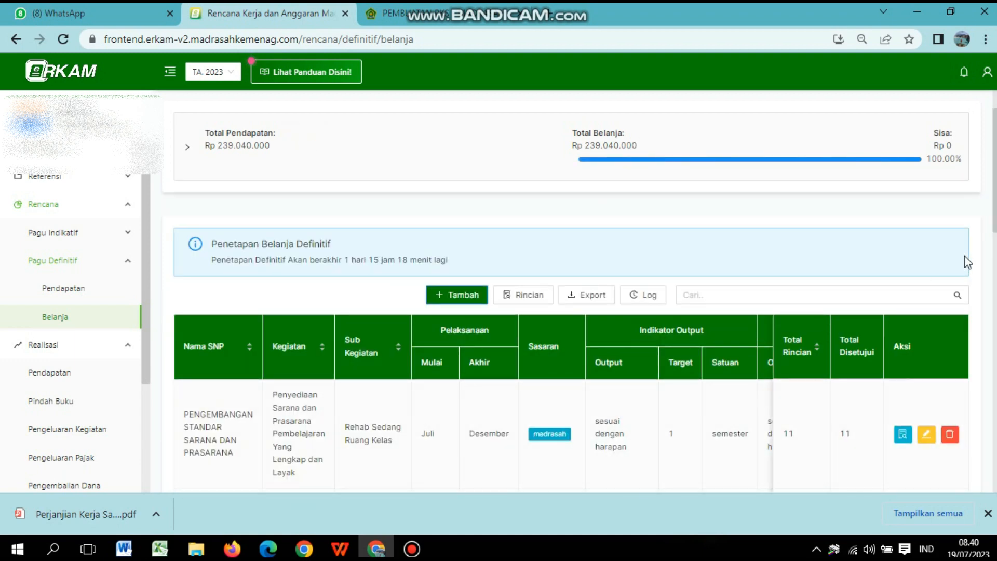
{"action": "scroll", "coordinate": [978, 340], "scroll_direction": "down", "scroll_amount": 15}
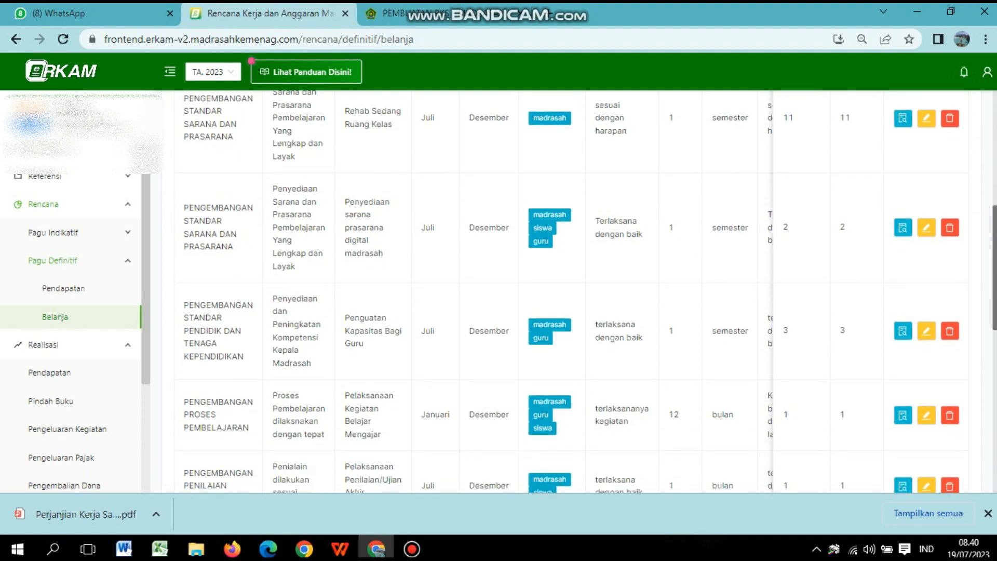
{"action": "scroll", "coordinate": [776, 243], "scroll_direction": "up", "scroll_amount": 15}
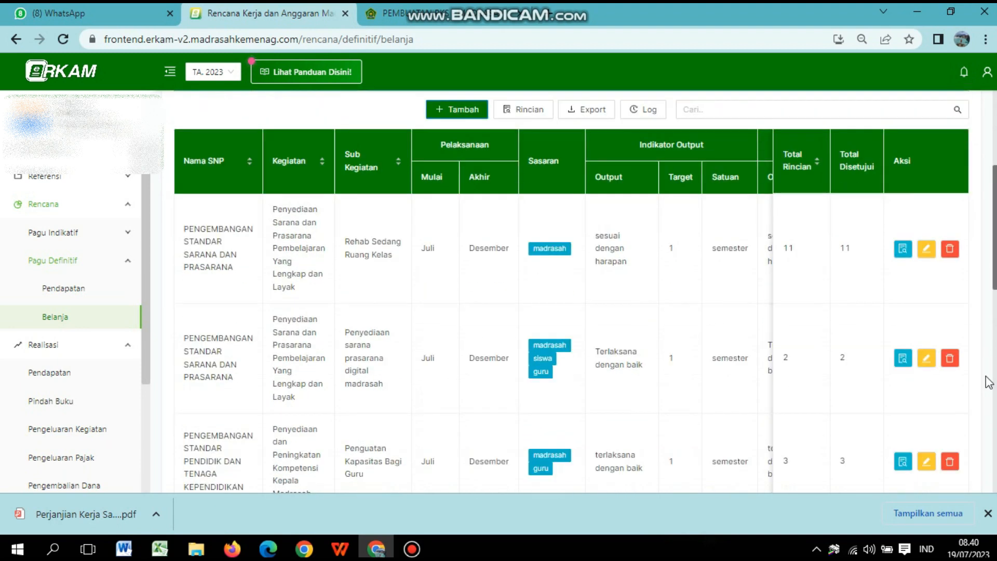
{"action": "left_click", "coordinate": [777, 240]}
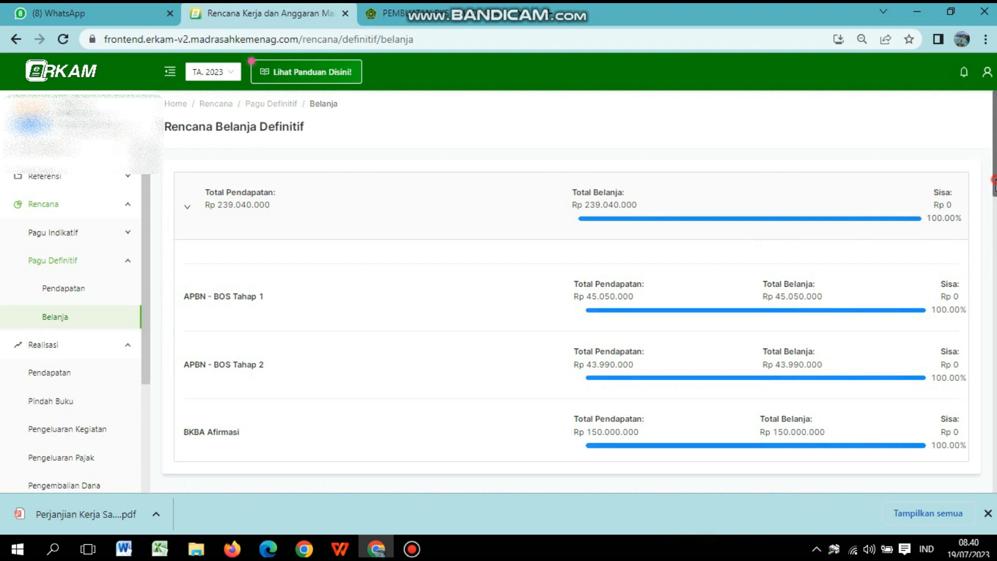
{"action": "left_click_drag", "start_coordinate": [992, 179], "coordinate": [994, 200]}
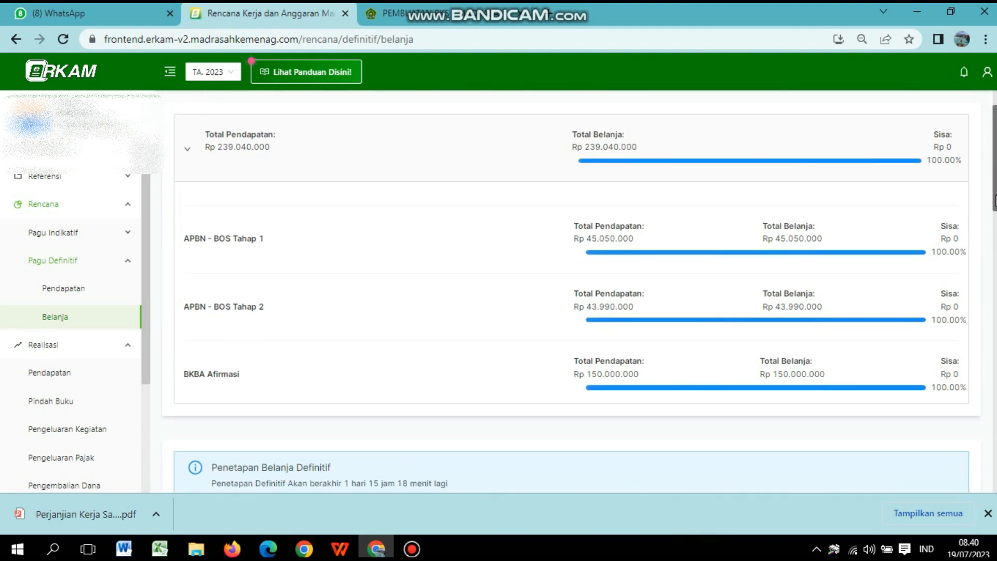